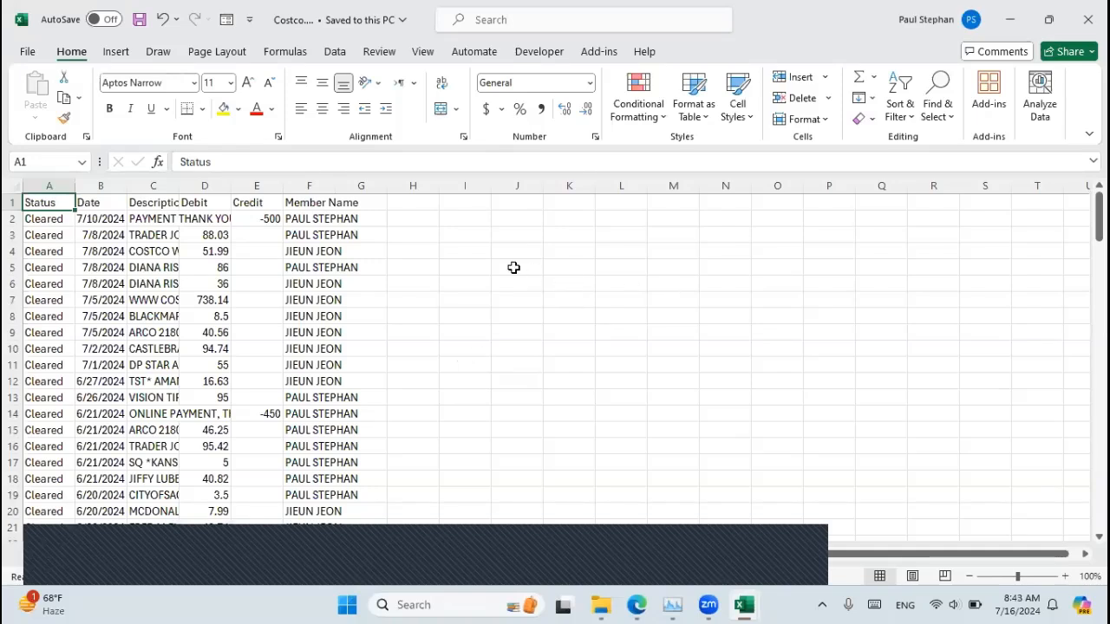
List the fields Date, Description, Amount and Category in cells K4:K7, and widen the transactions' Description column
left_click(587, 245)
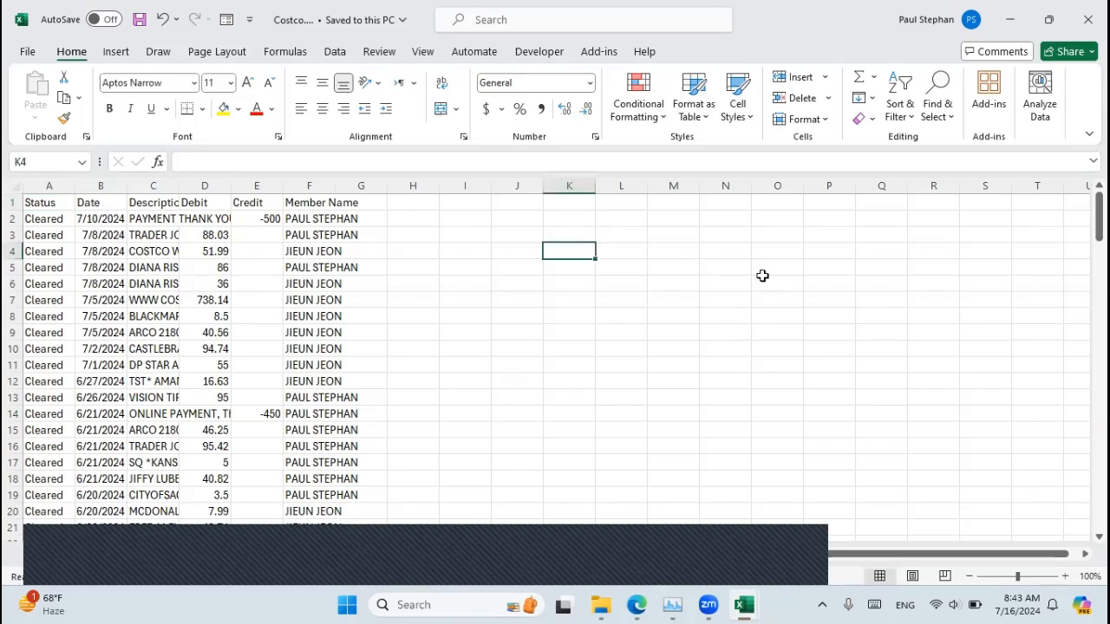
type("Date")
key("Return")
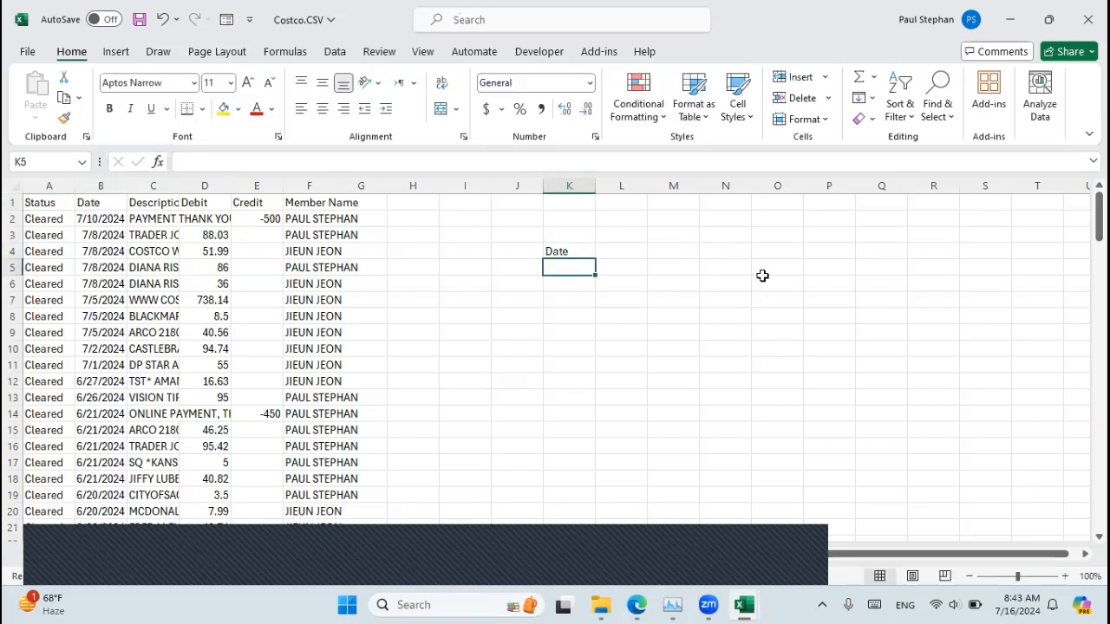
type("Description")
key("Return")
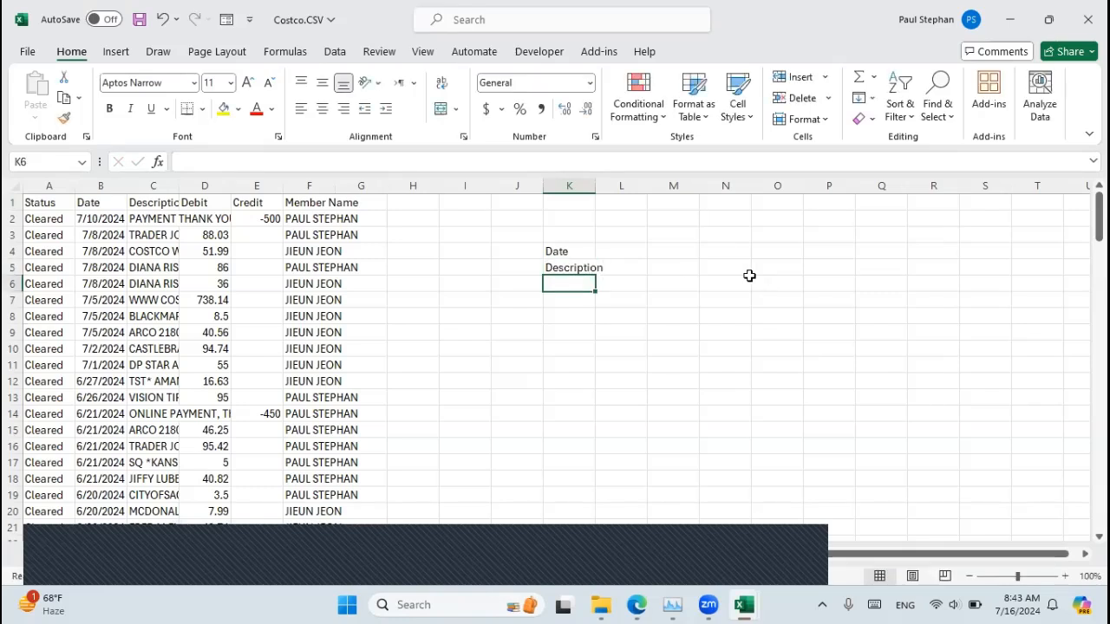
left_click_drag(178, 185, 286, 187)
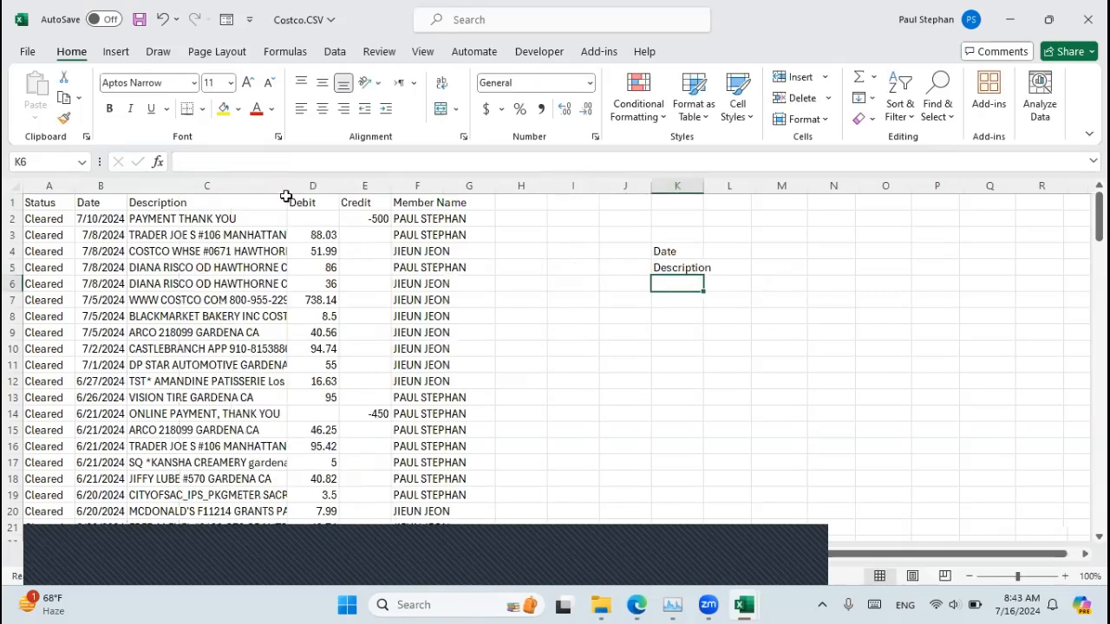
type("Amount")
key("Return")
type("Category")
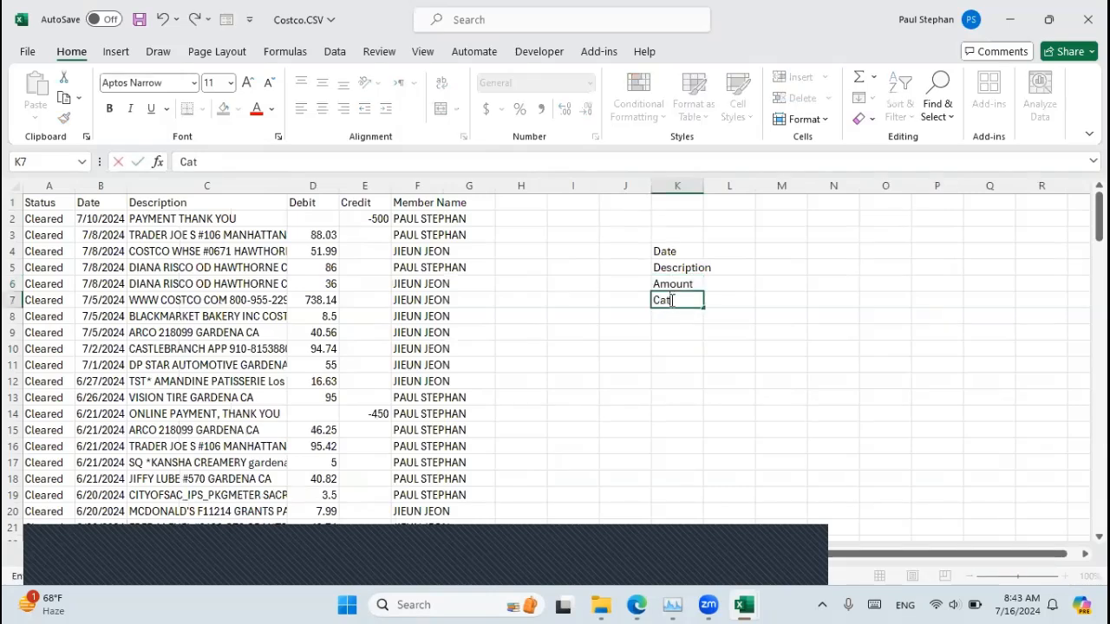
key("Return")
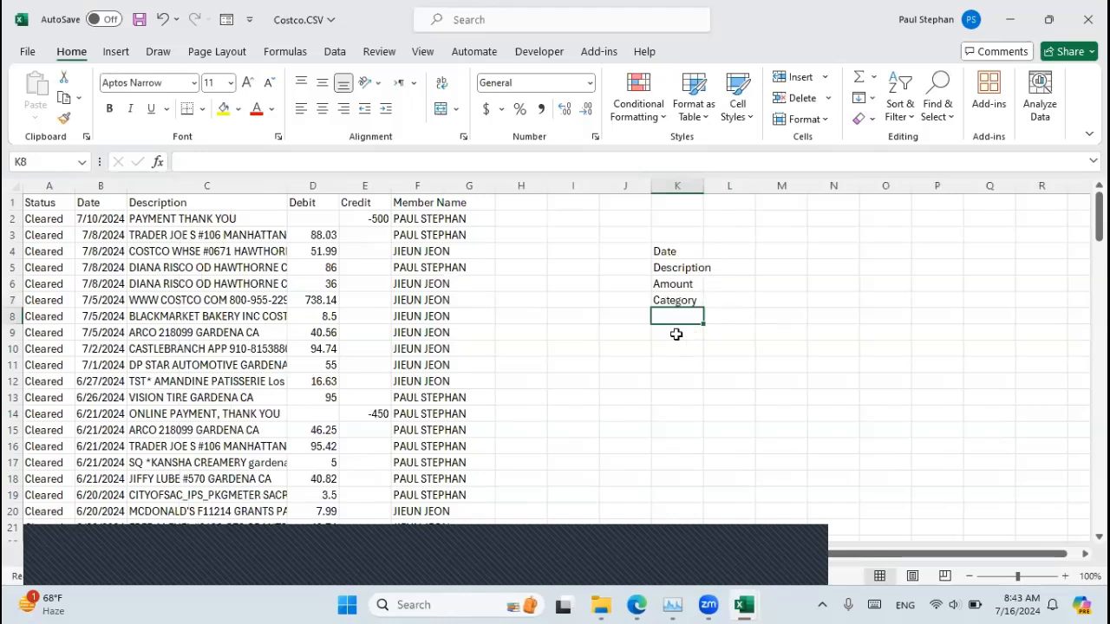
Clear the contents of the Member Name and Status columns
left_click(417, 183)
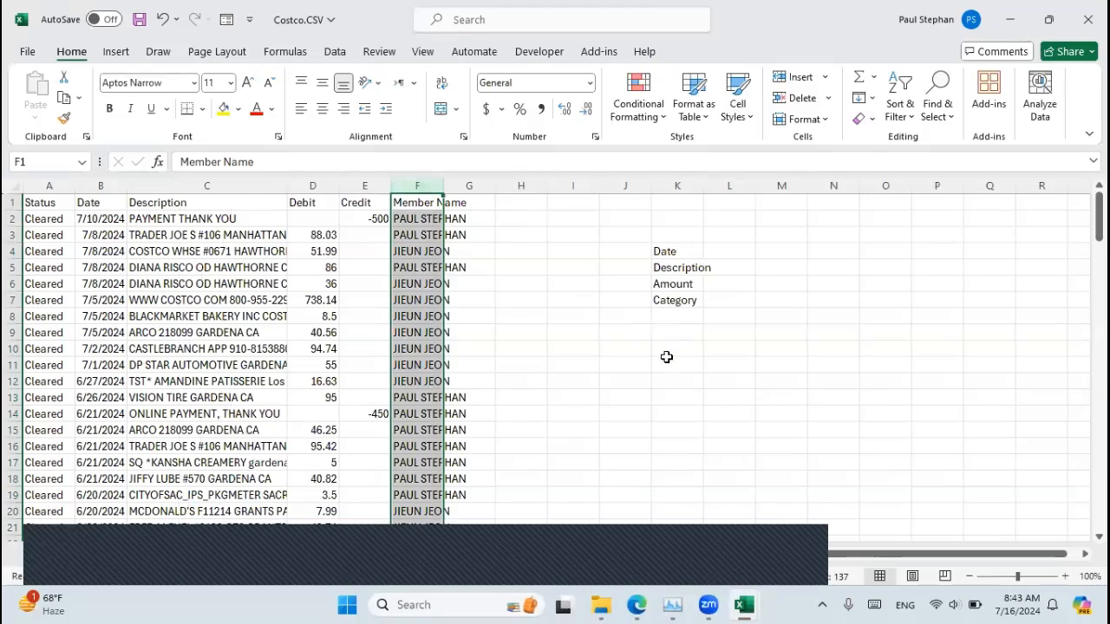
key("Delete")
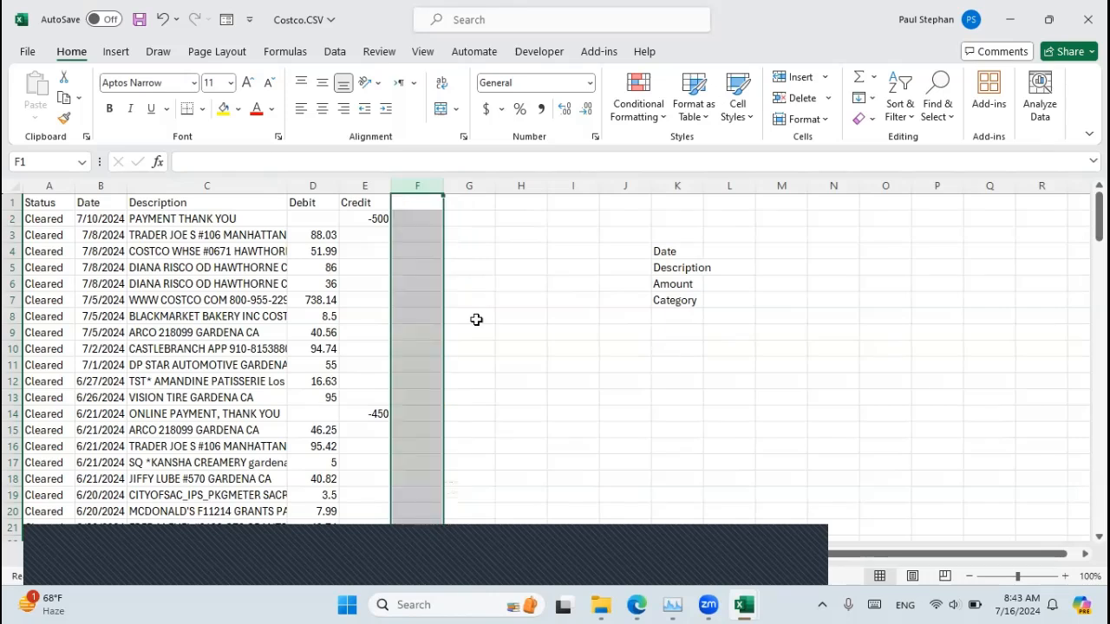
left_click(38, 184)
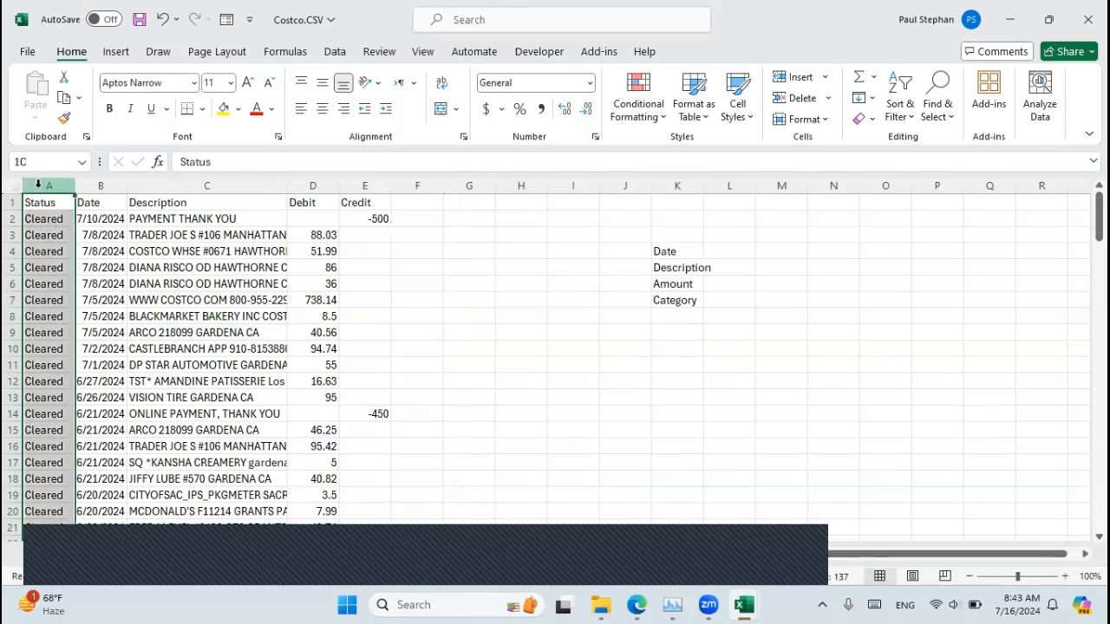
key("Delete")
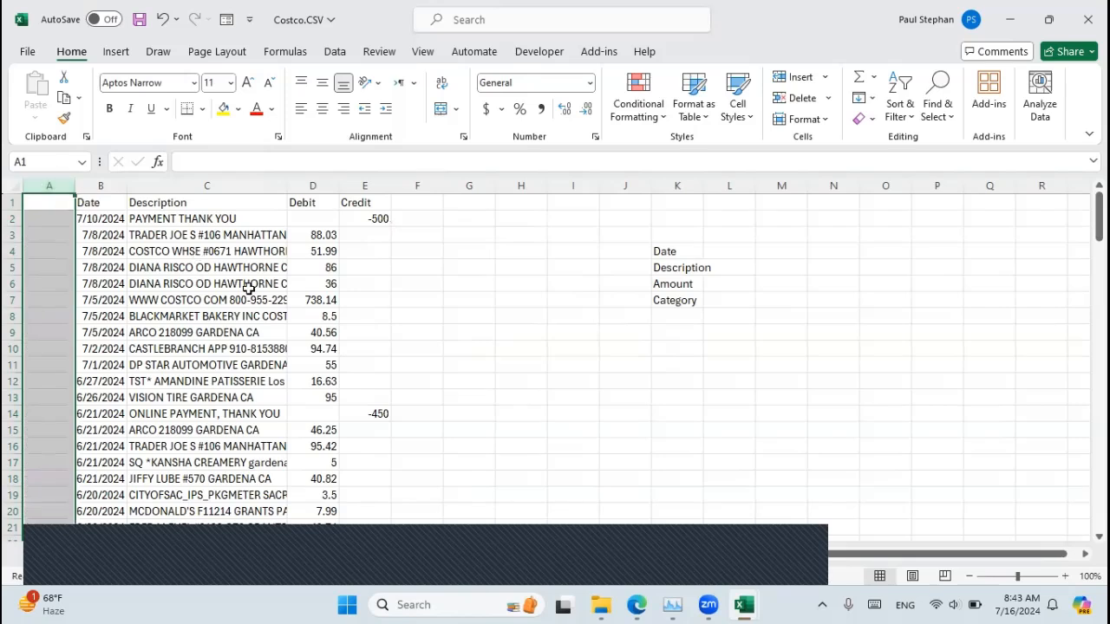
left_click(106, 202)
left_click(188, 202)
left_click(319, 203)
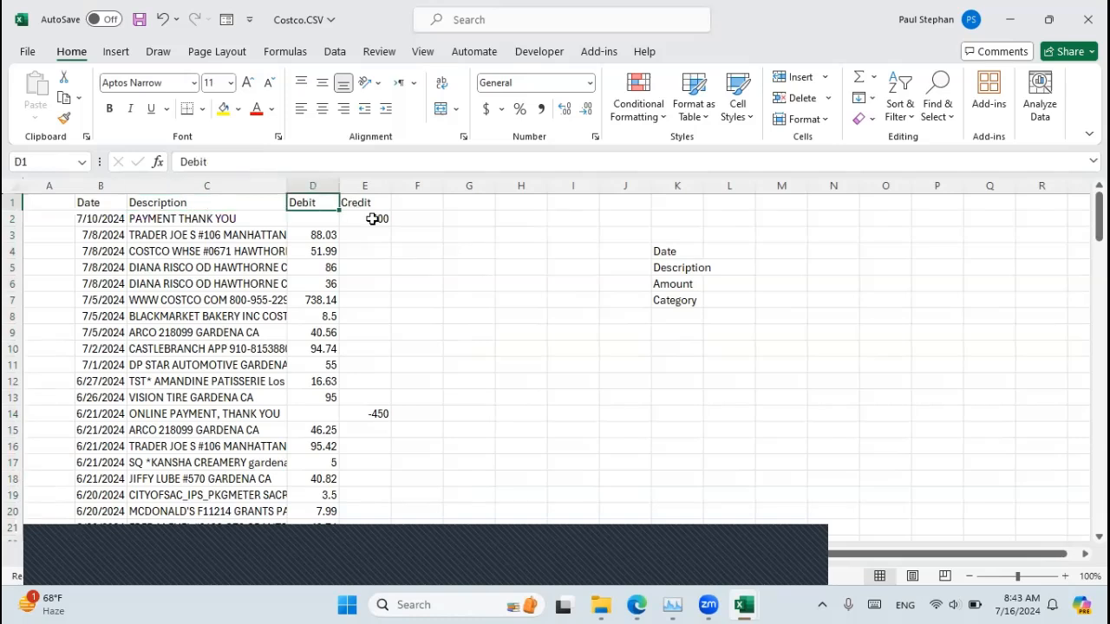
left_click_drag(322, 251, 329, 330)
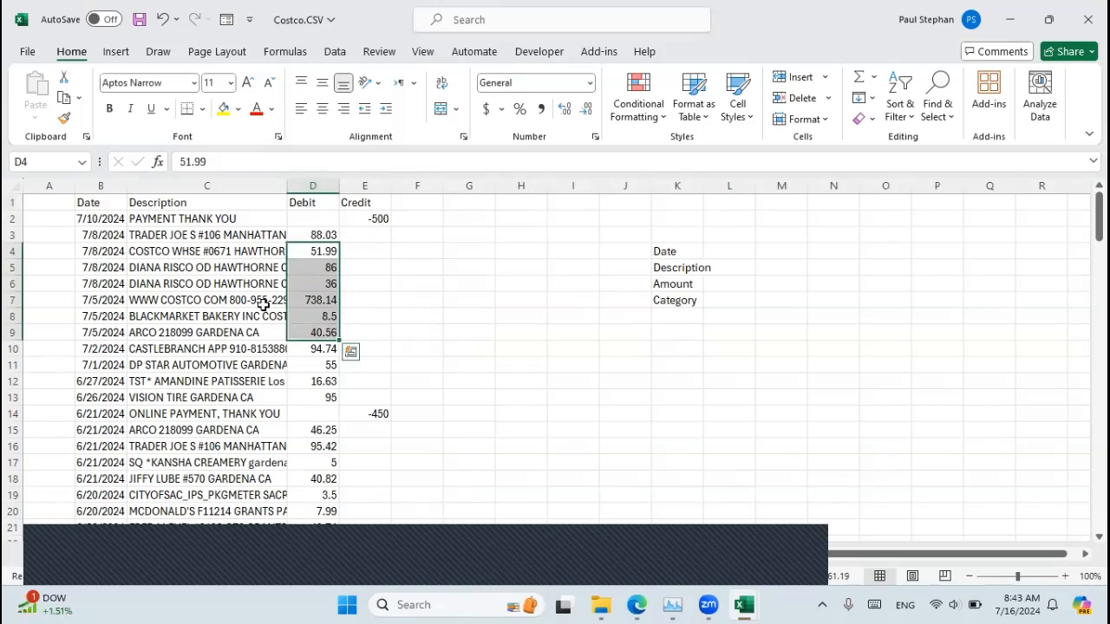
left_click(208, 216)
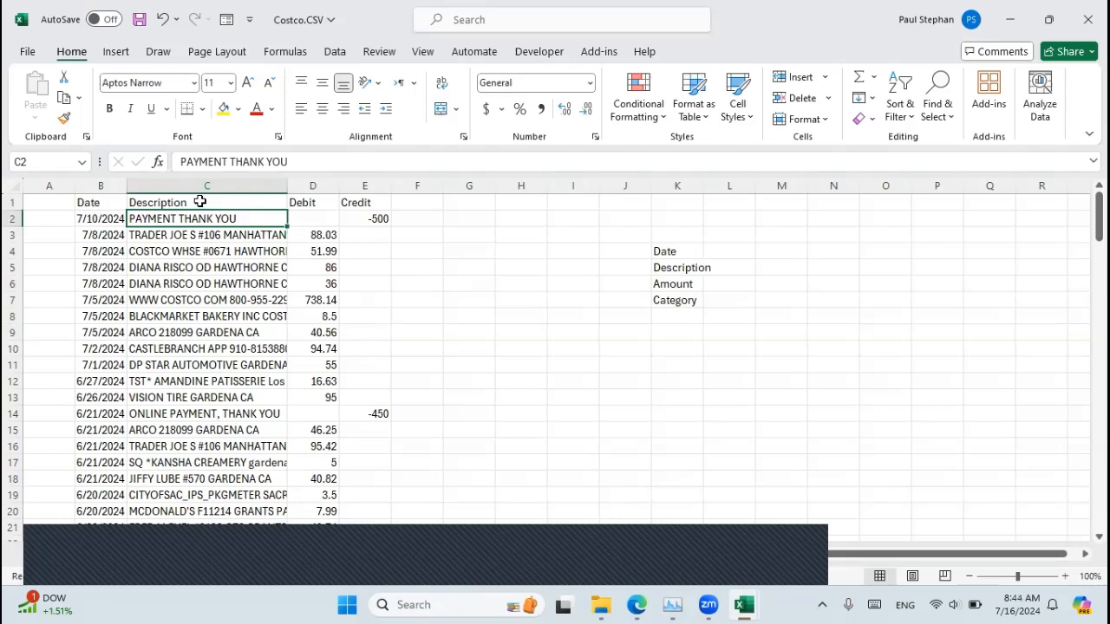
Add filters to the header row, and sort the transactions by Description A to Z and by Credit from smallest to largest
left_click(199, 202)
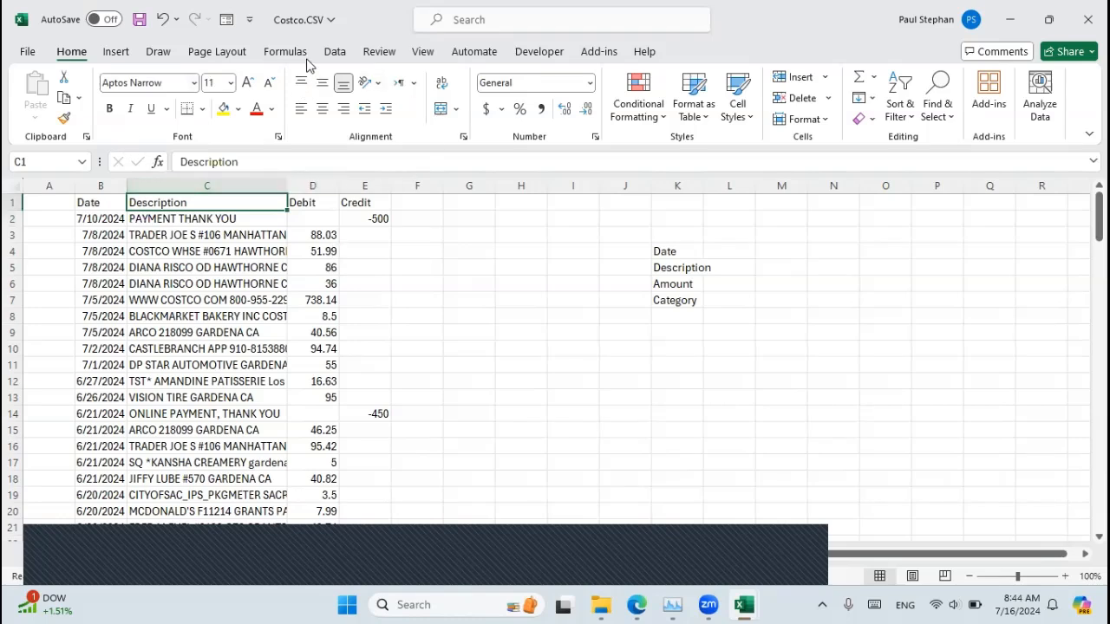
left_click(335, 51)
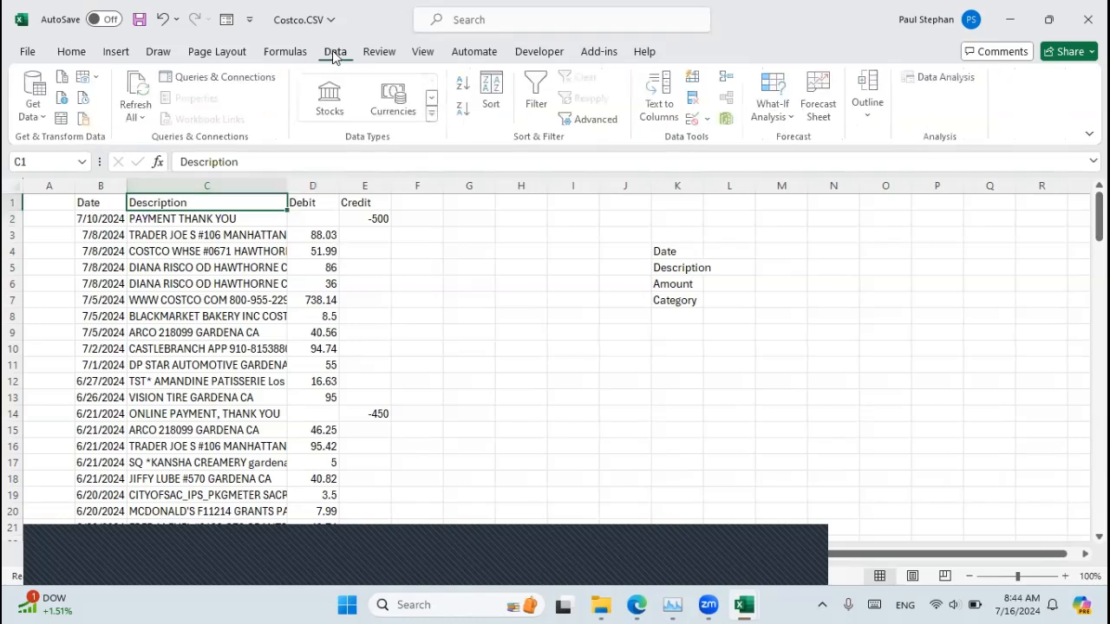
left_click(537, 94)
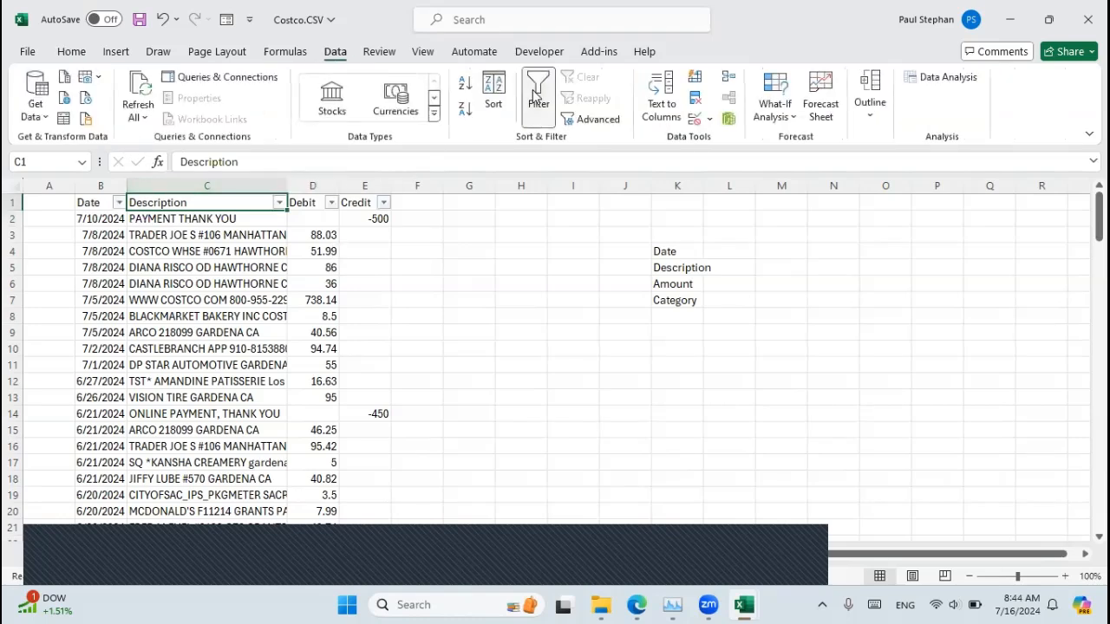
left_click(279, 203)
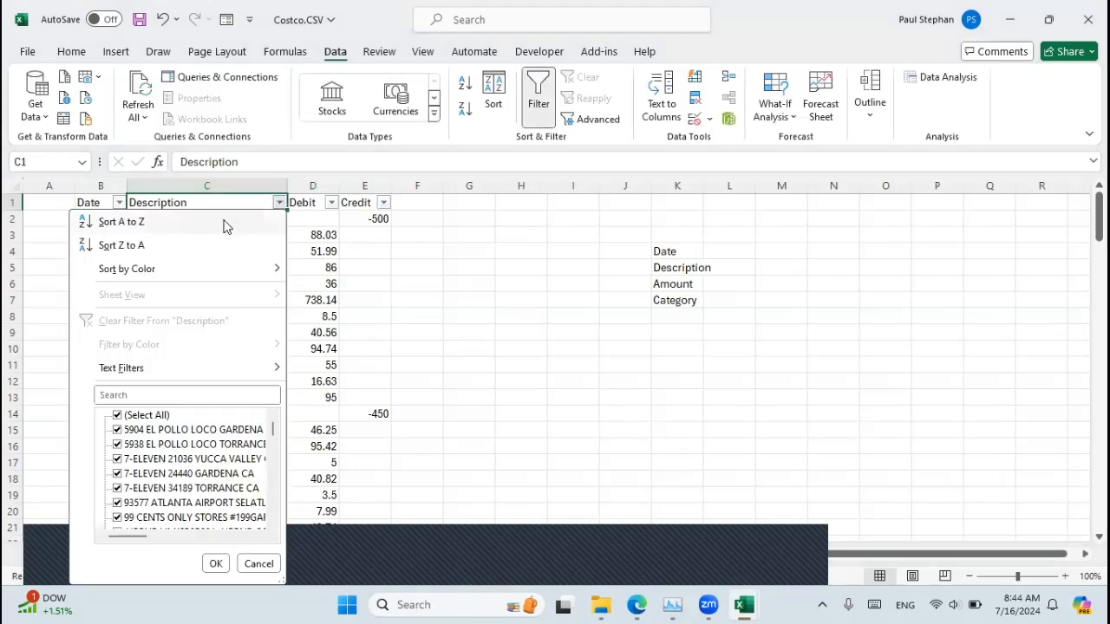
left_click(228, 222)
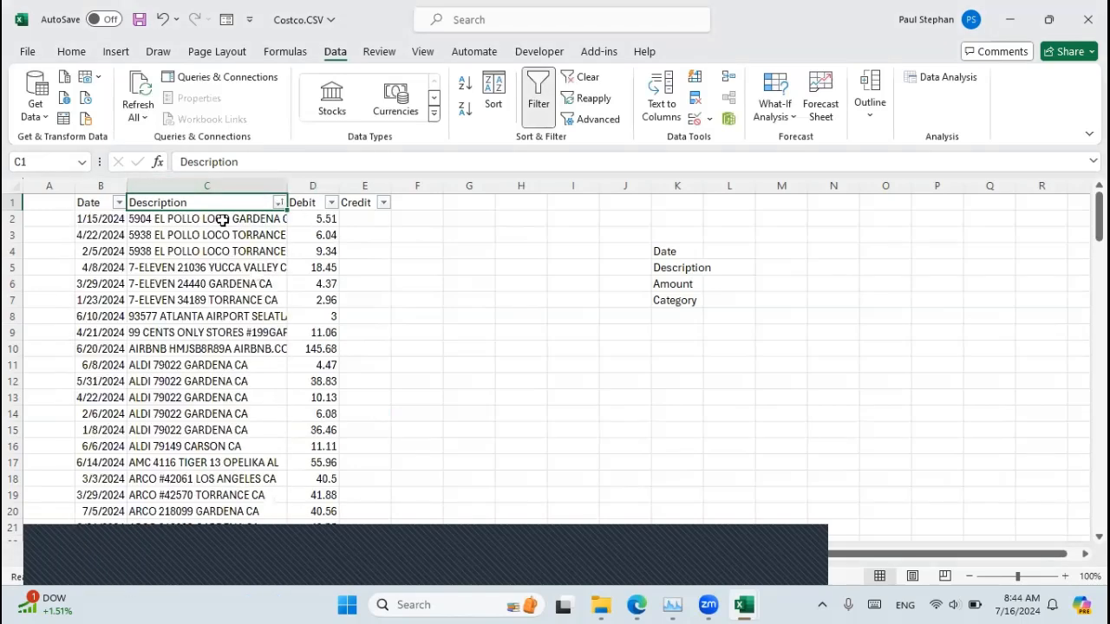
left_click(383, 202)
left_click(260, 222)
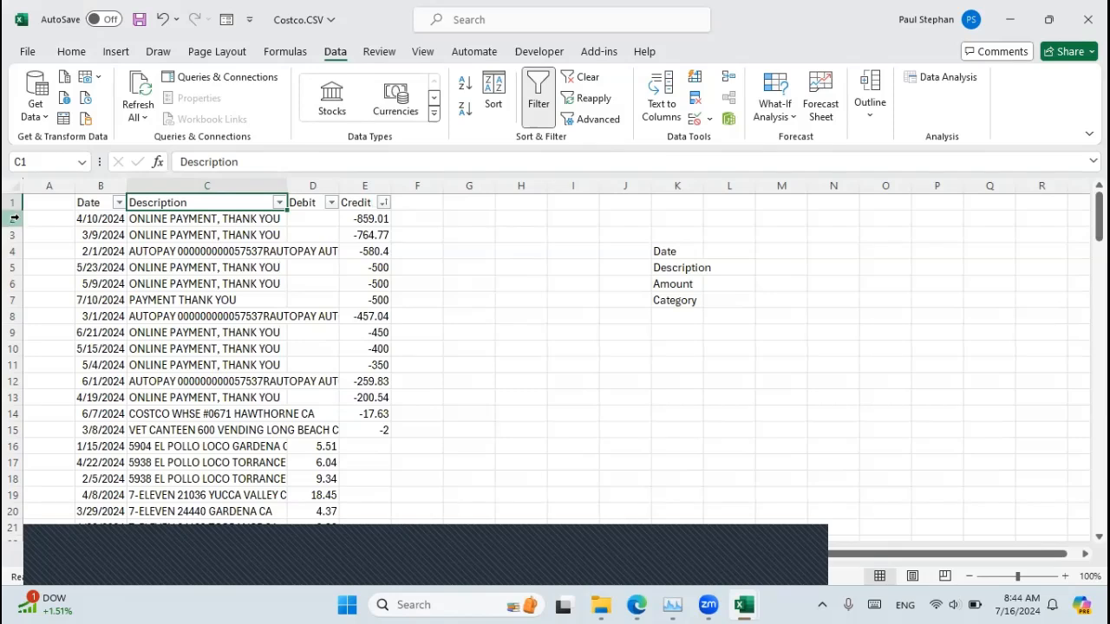
Delete the rows holding online payments, autopay and the PAYMENT THANK YOU entry, keeping the Costco and vending refunds
left_click_drag(14, 218, 14, 396)
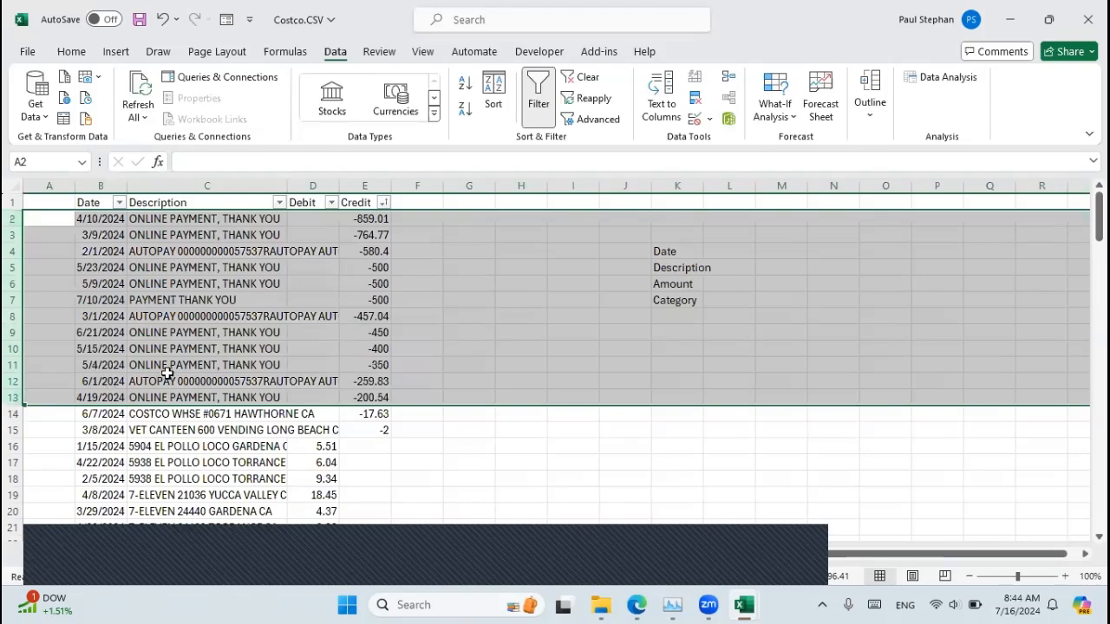
left_click(132, 286)
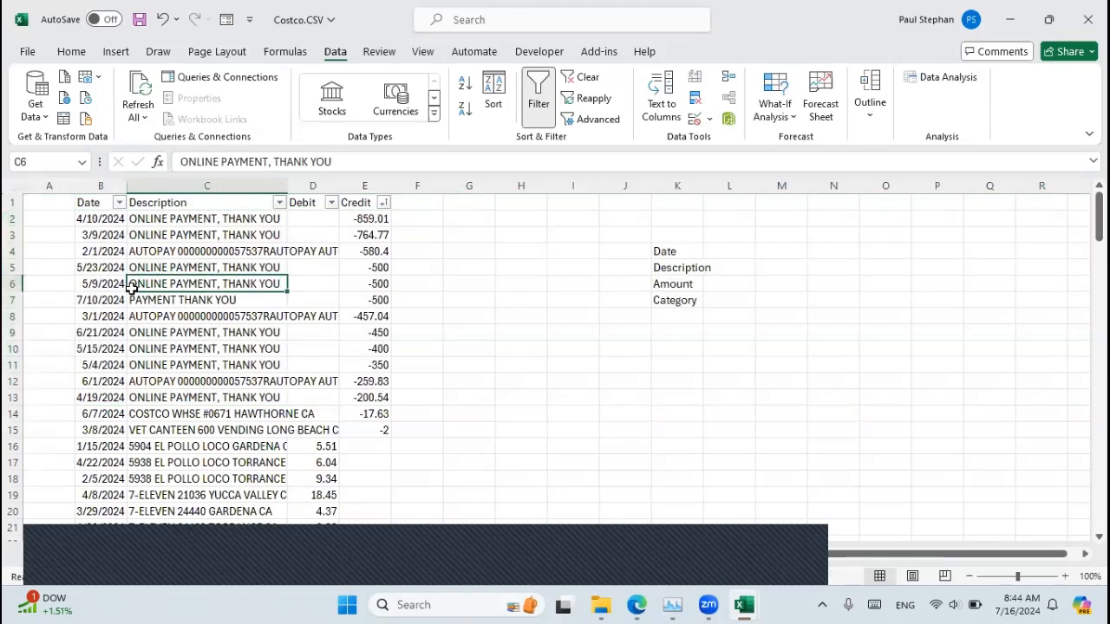
key("ctrl+Down")
scroll(95, 380, "up", 20)
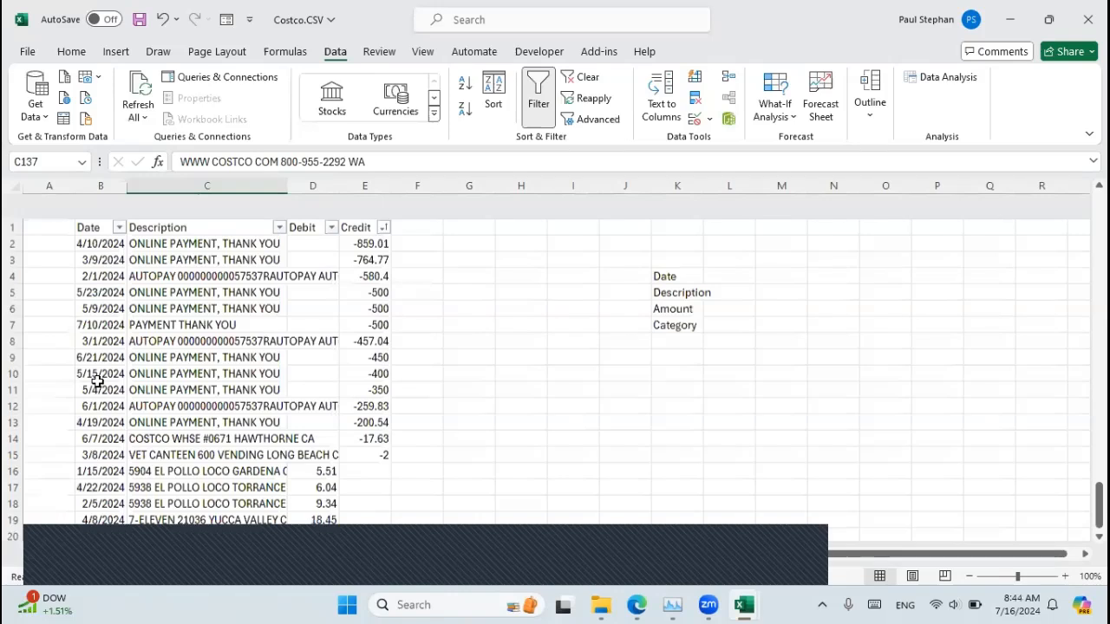
left_click_drag(14, 219, 9, 383)
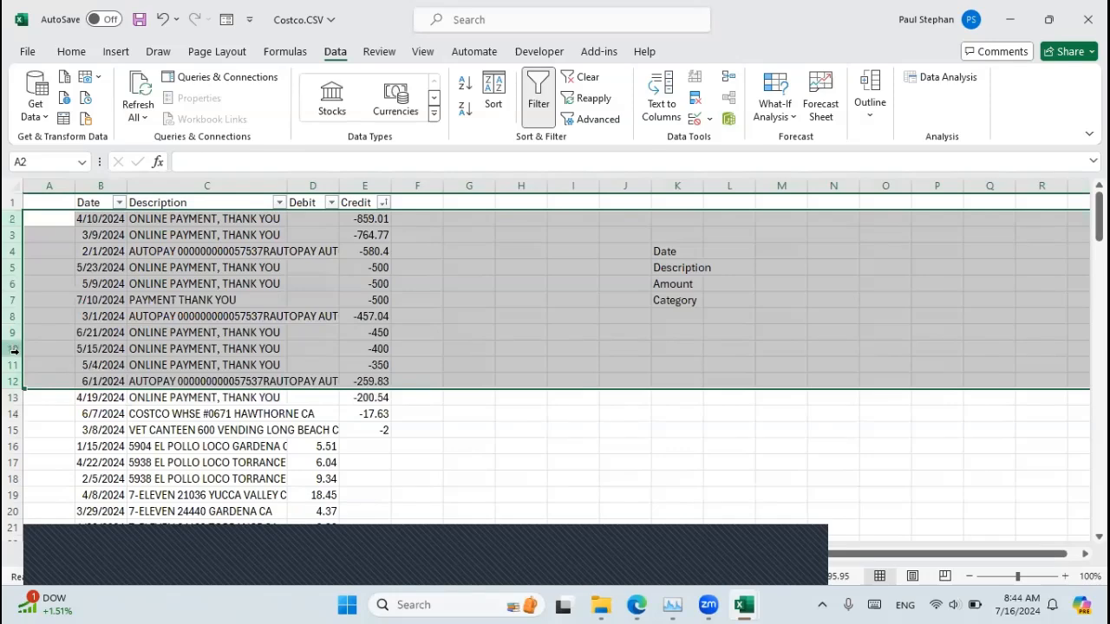
right_click(14, 348)
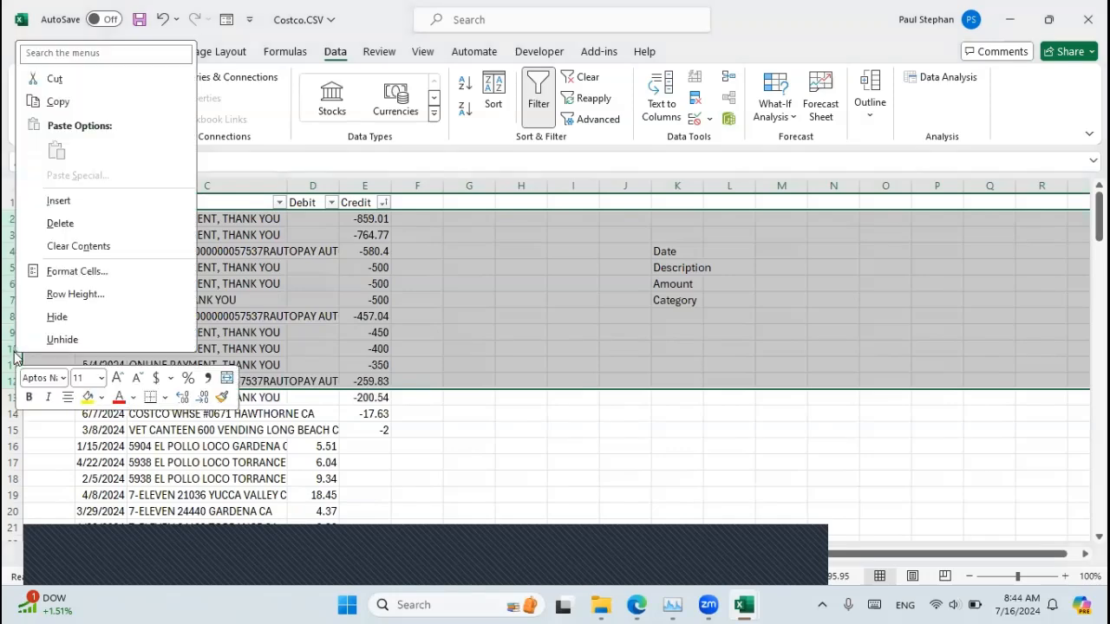
left_click(66, 222)
left_click(13, 219)
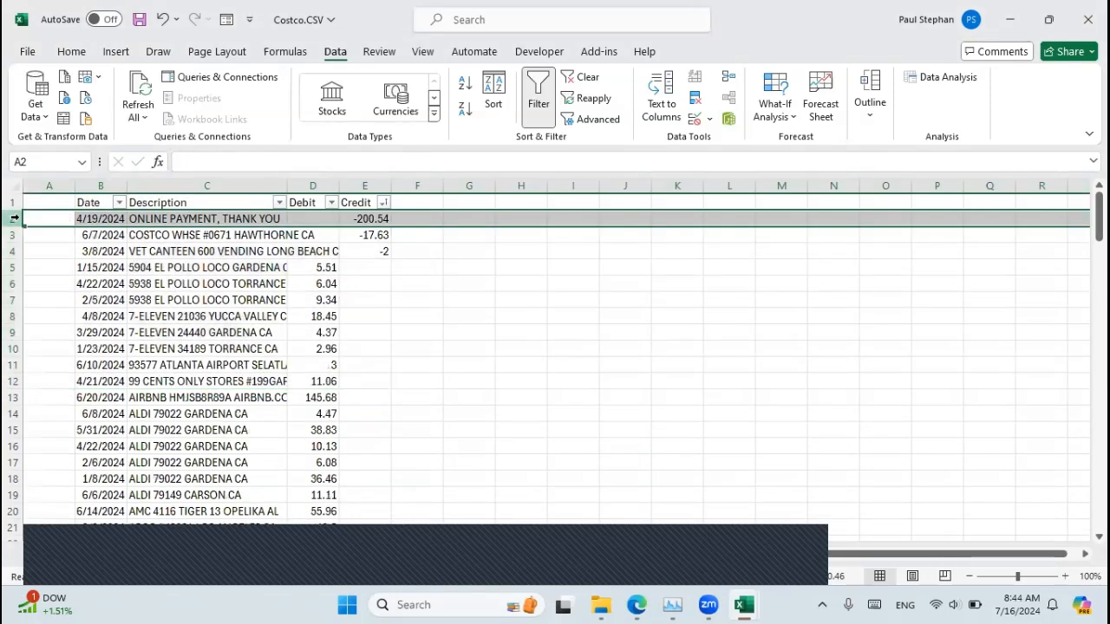
key("ctrl+minus")
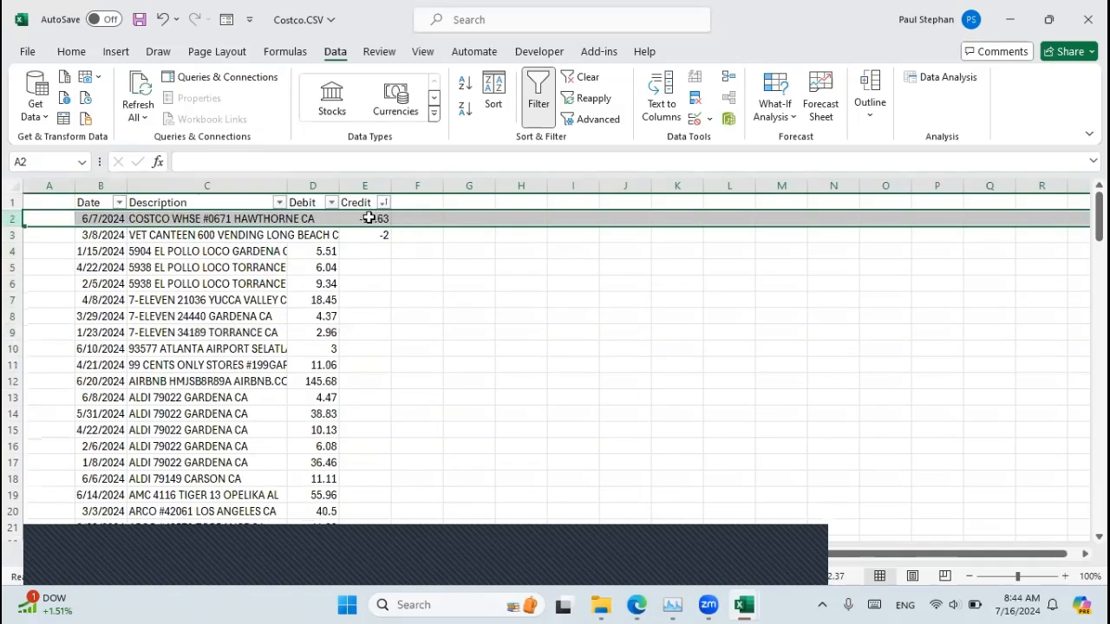
left_click(369, 223)
left_click_drag(369, 225, 369, 232)
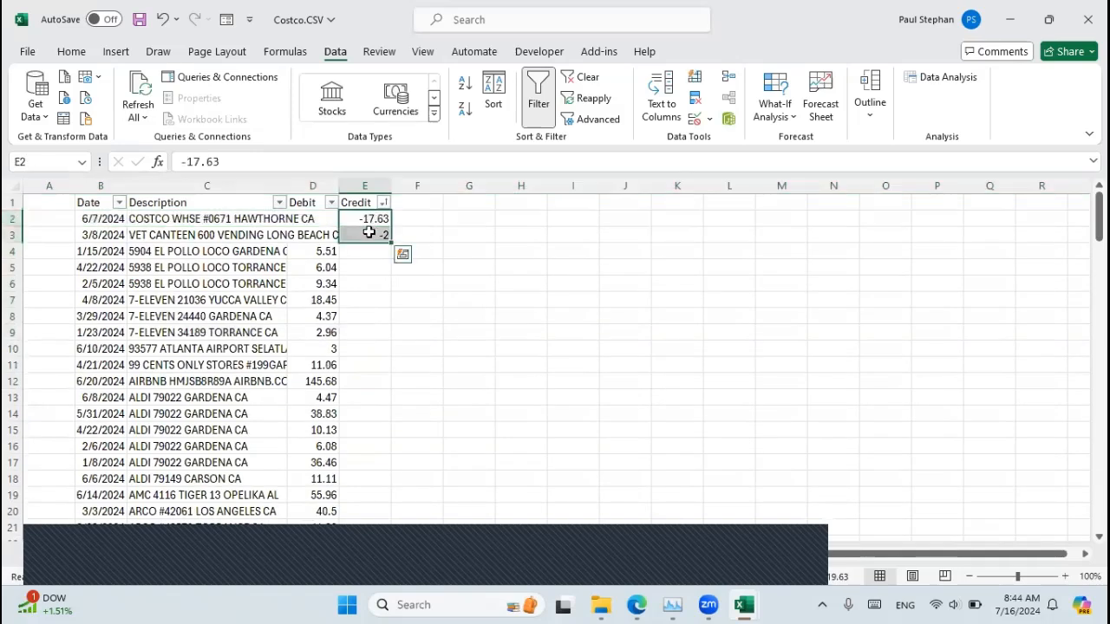
left_click(185, 218)
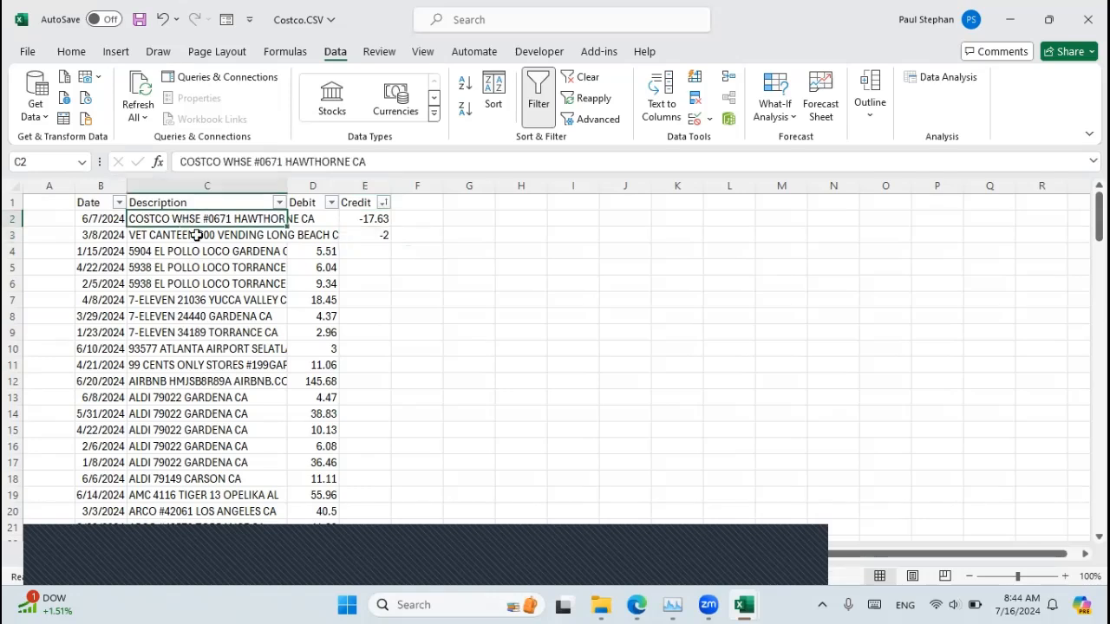
left_click(382, 219)
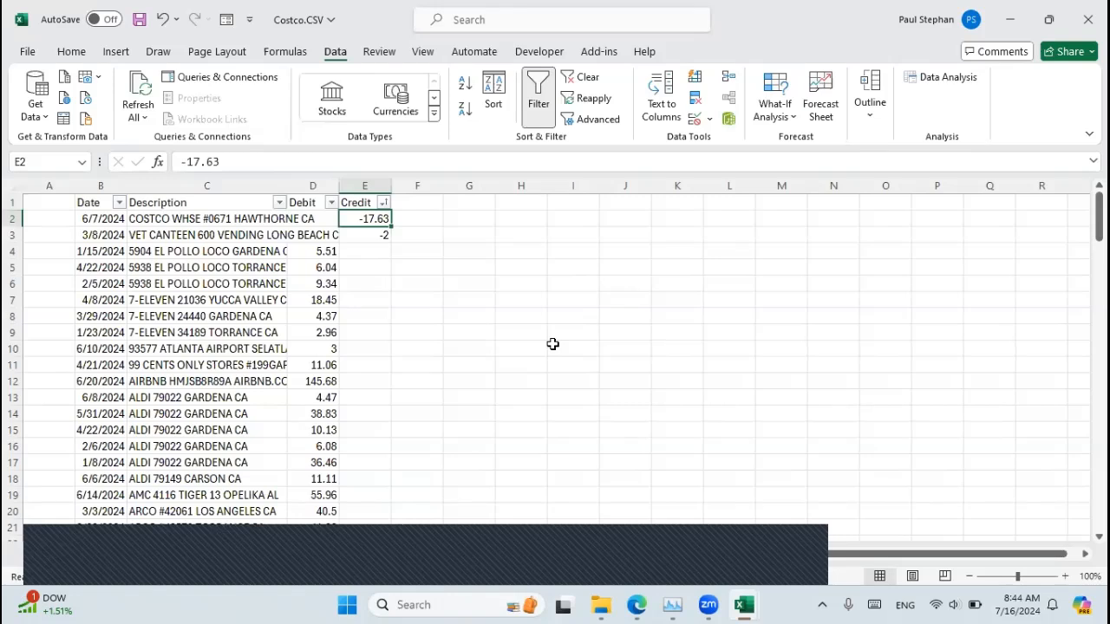
left_click(196, 240)
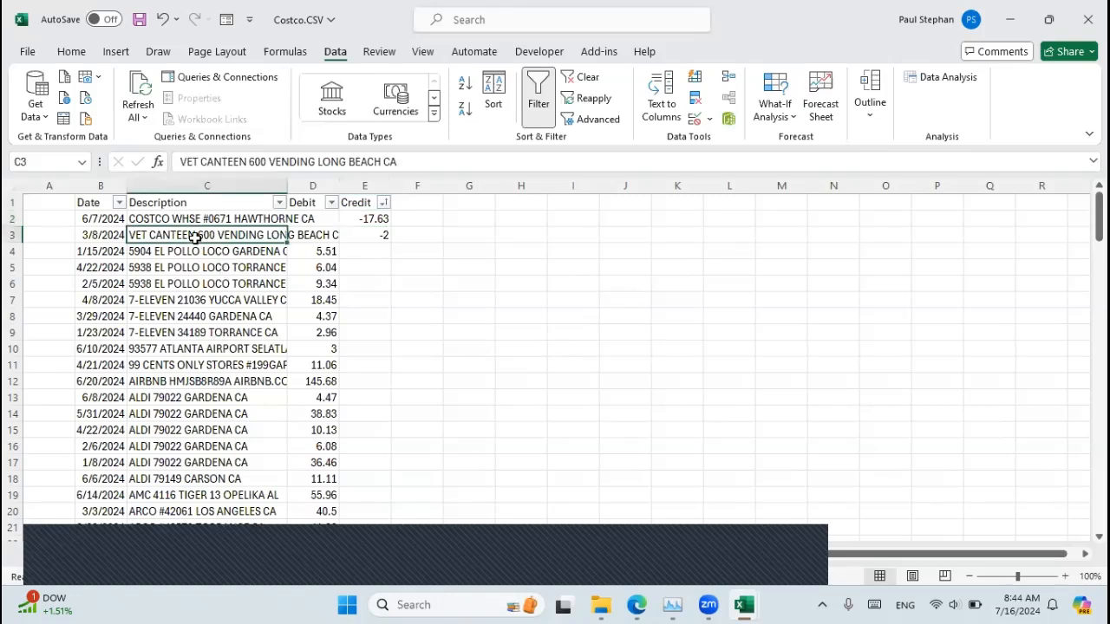
Copy the Costco and vending refund amounts from Credit into Debit cells D2:D3, and clear the whole Credit column
left_click_drag(365, 219, 365, 234)
key("ctrl+c")
key("Left")
key("Return")
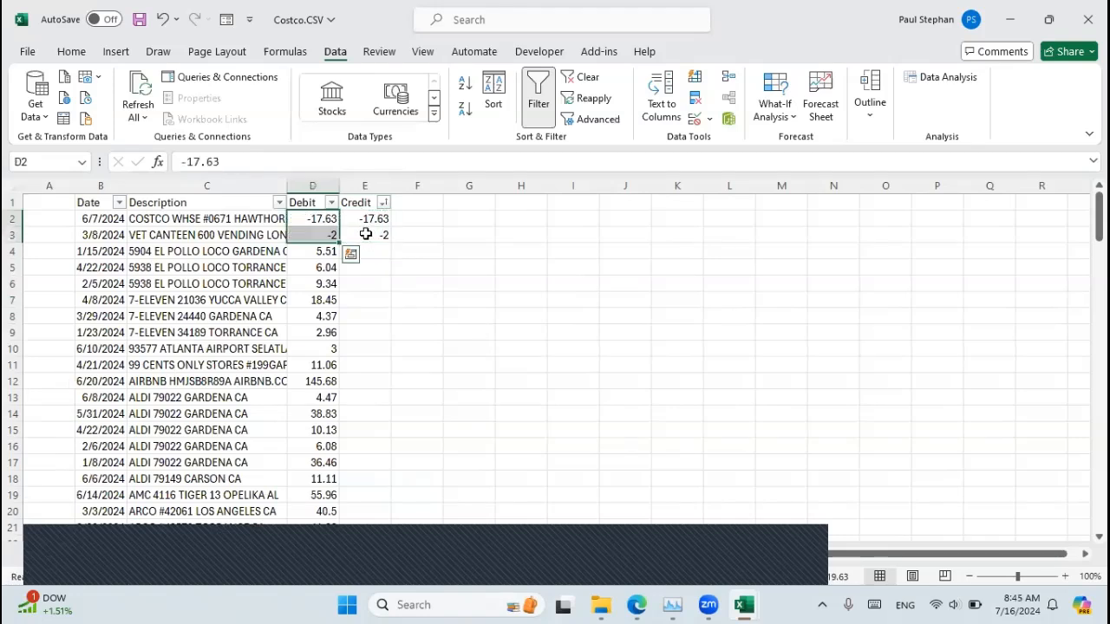
left_click(374, 181)
key("Delete")
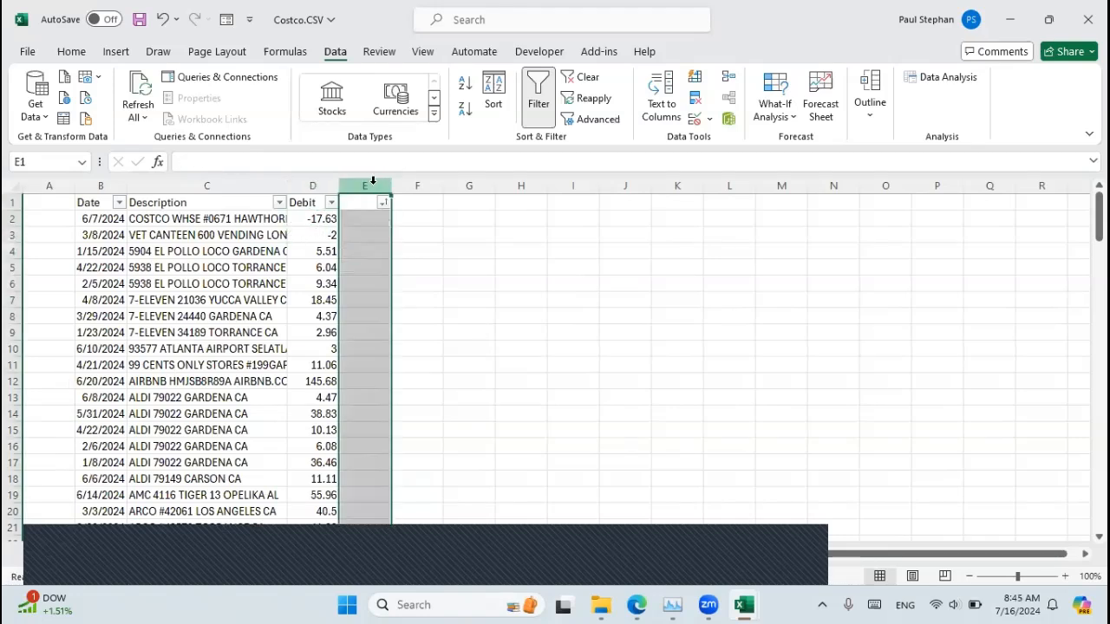
Rename the Debit header to Amount and enter Category as the header in cell E1
left_click(307, 204)
type("Amount")
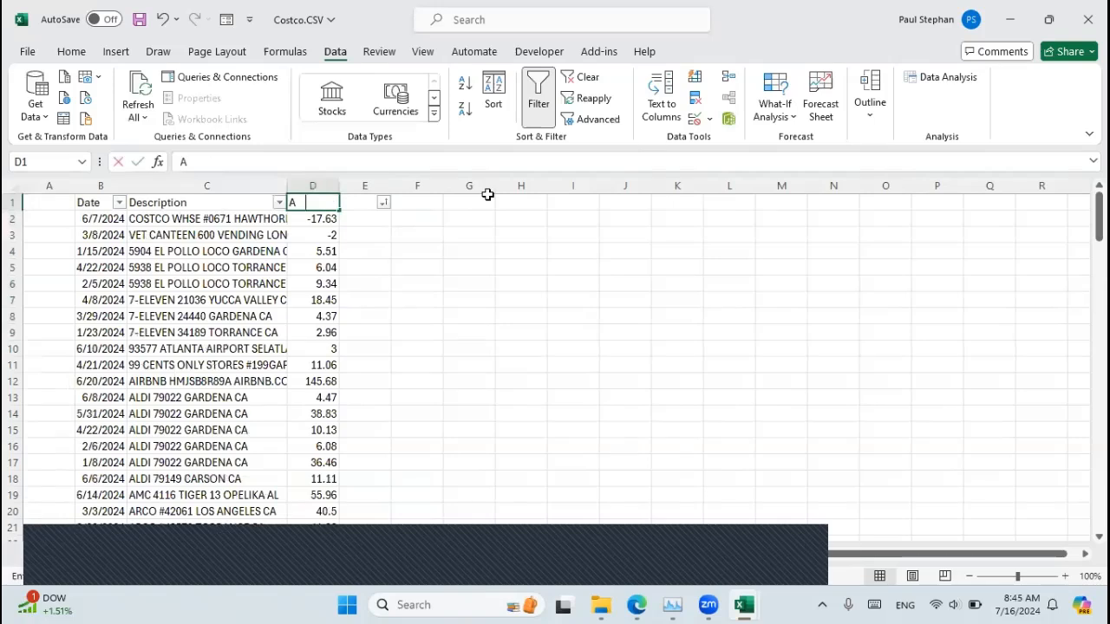
key("Return")
key("Up")
key("Right")
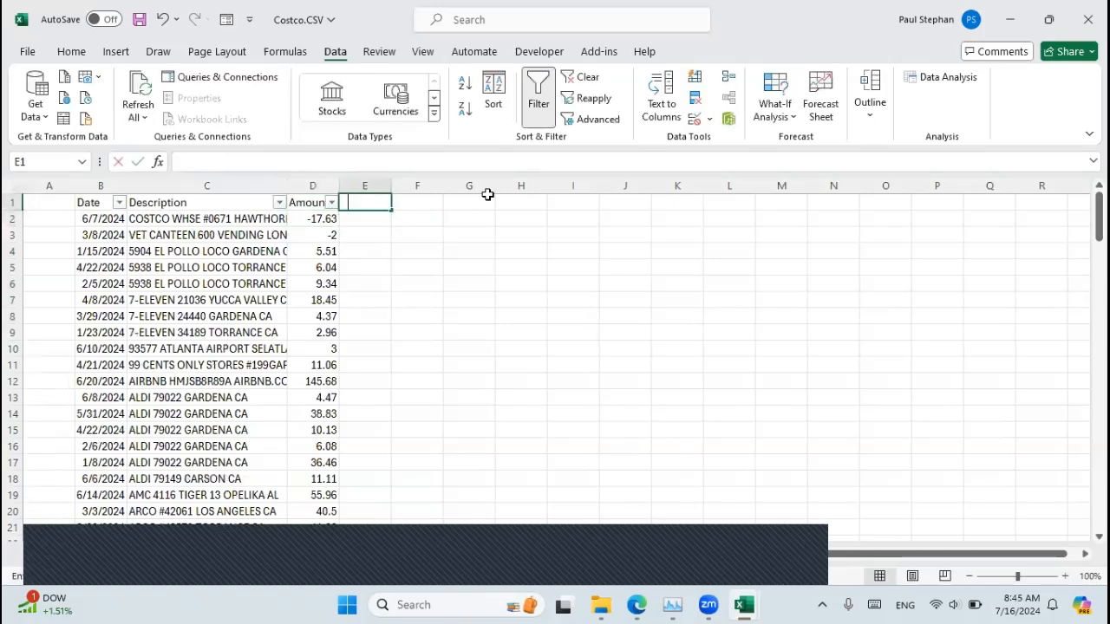
type("Category")
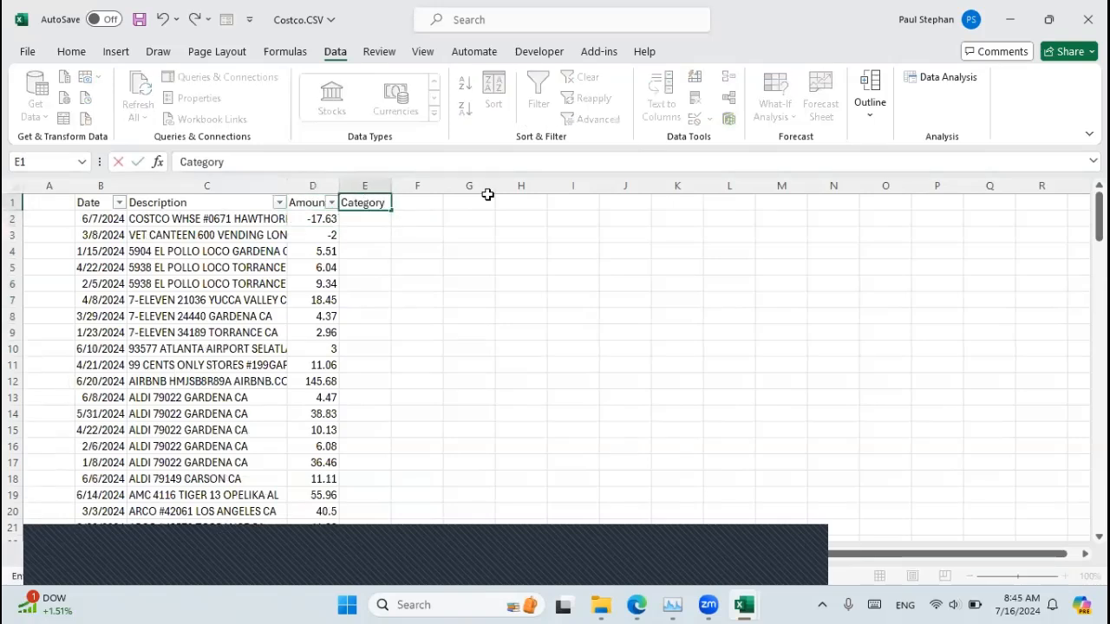
Sort the transactions by Description from A to Z
key("Return")
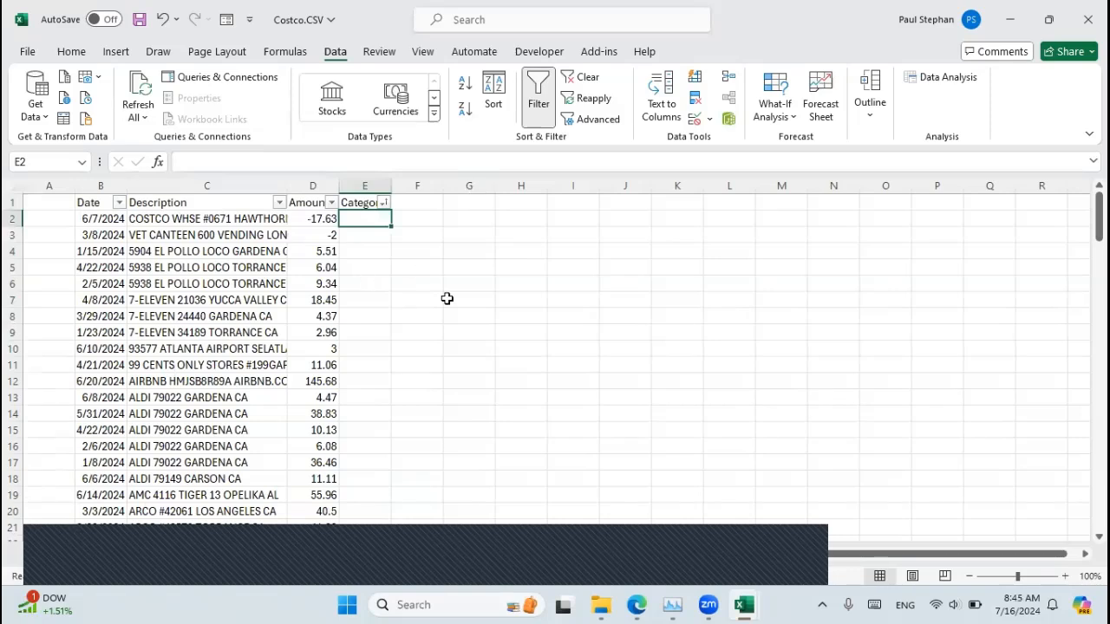
left_click(279, 202)
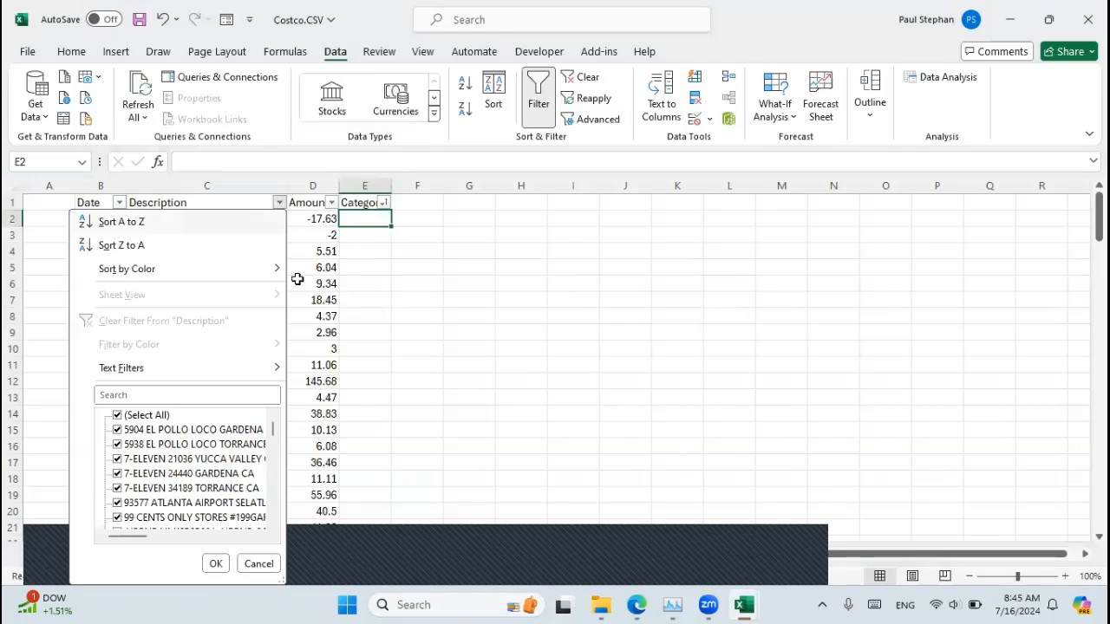
left_click(255, 223)
Categorize the El Pollo Loco and 7-Eleven transactions in E2:E7 as Food
type("Food")
key("Return")
type("f")
key("Return")
type("f")
key("Return")
type("f")
key("Return")
type("f")
key("Return")
type("f")
key("Return")
Categorize the Atlanta airport transaction in E8 as Travel and the 99 Cents Only Stores transaction in E9 as Home
type("Travel")
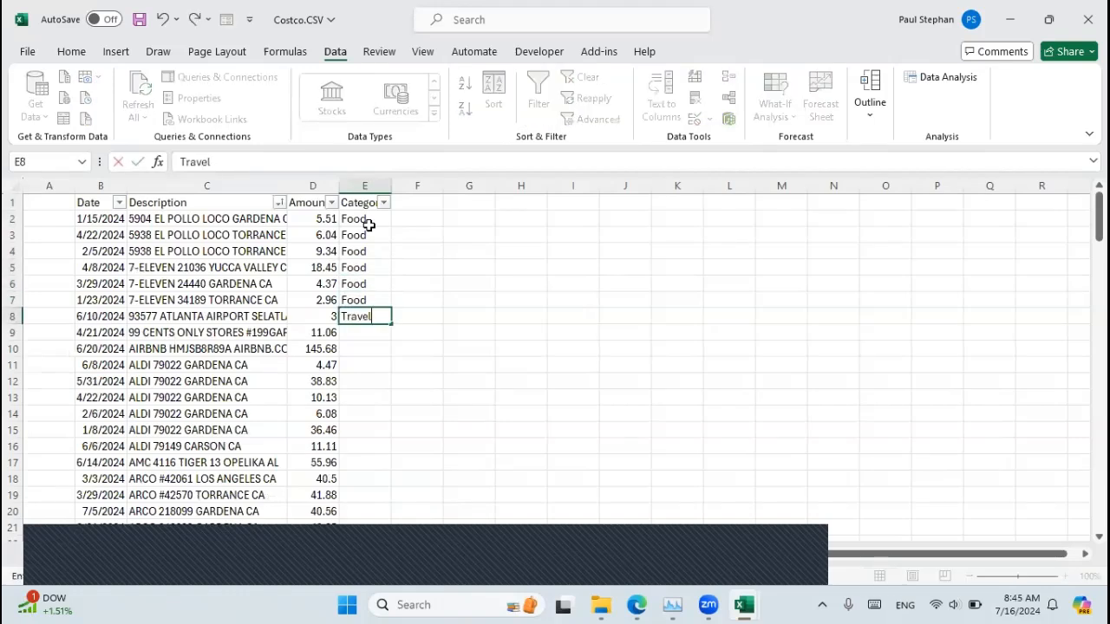
key("Return")
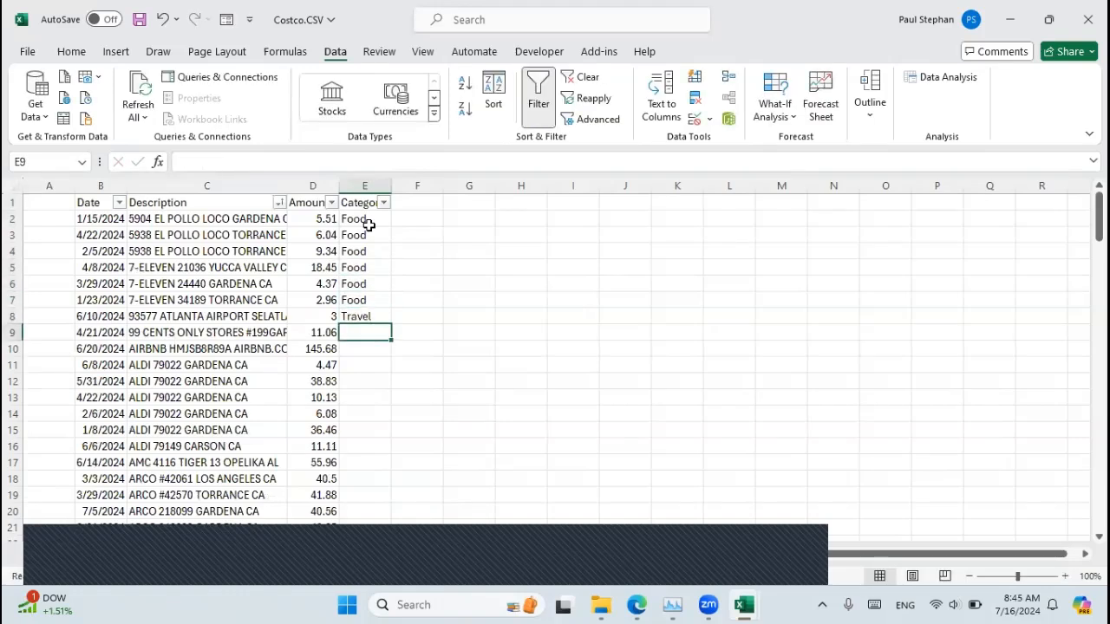
type("o")
type("Home")
key("Return")
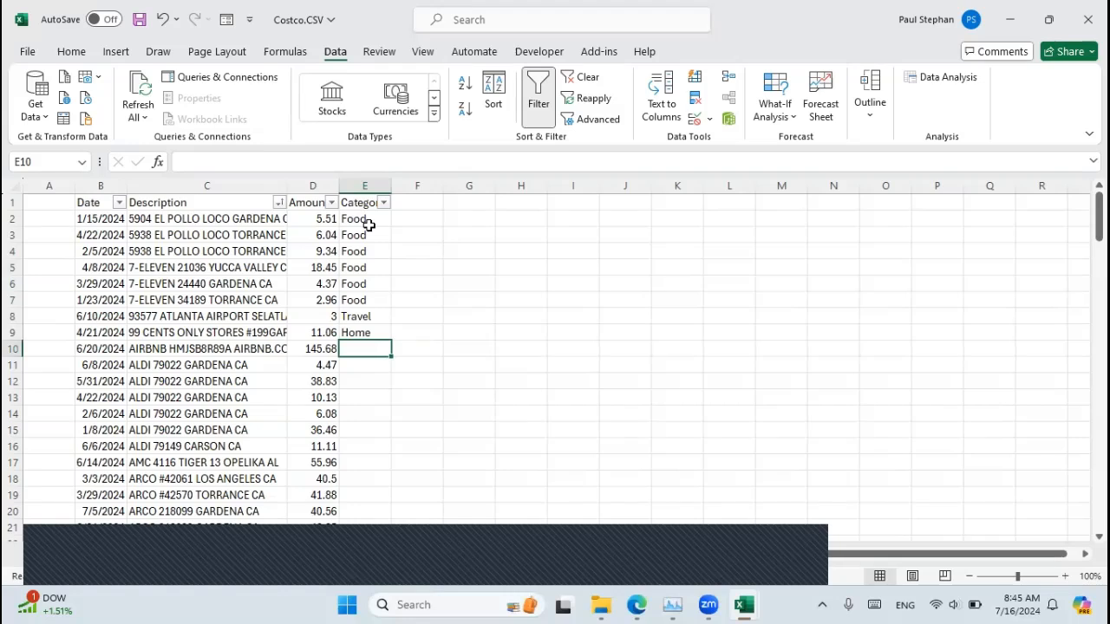
Try finer food categories, with Restaurant in E2 and Grocerie for the first ALDI transaction in E11
left_click(368, 224)
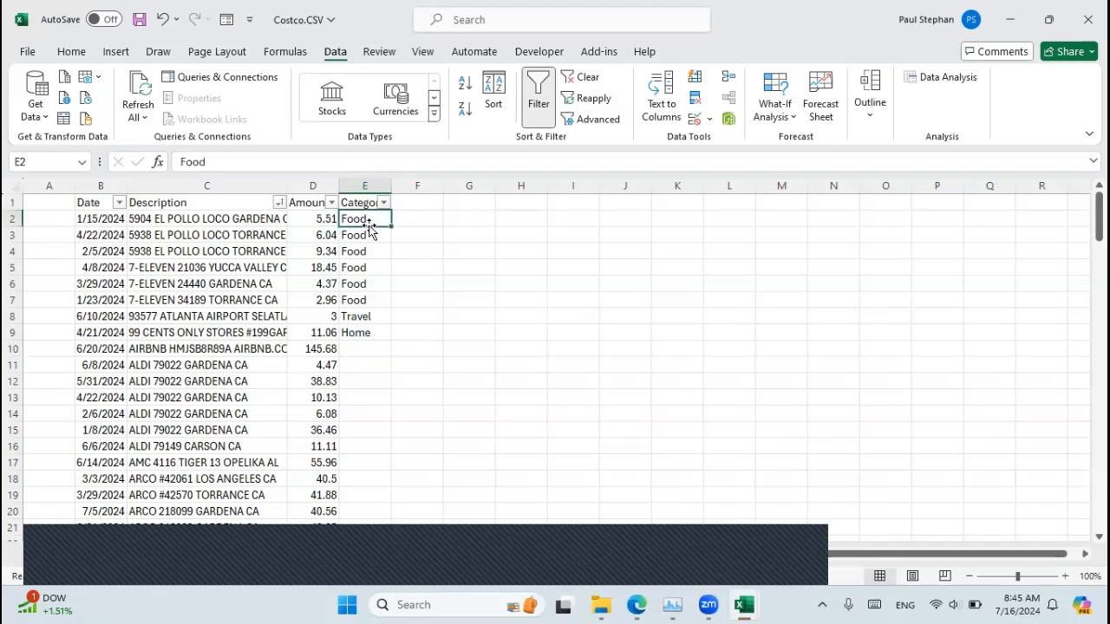
type("Restaurant")
key("Return")
key("Down")
key("Down")
key("Down")
key("Down")
key("Down")
key("Down")
key("Down")
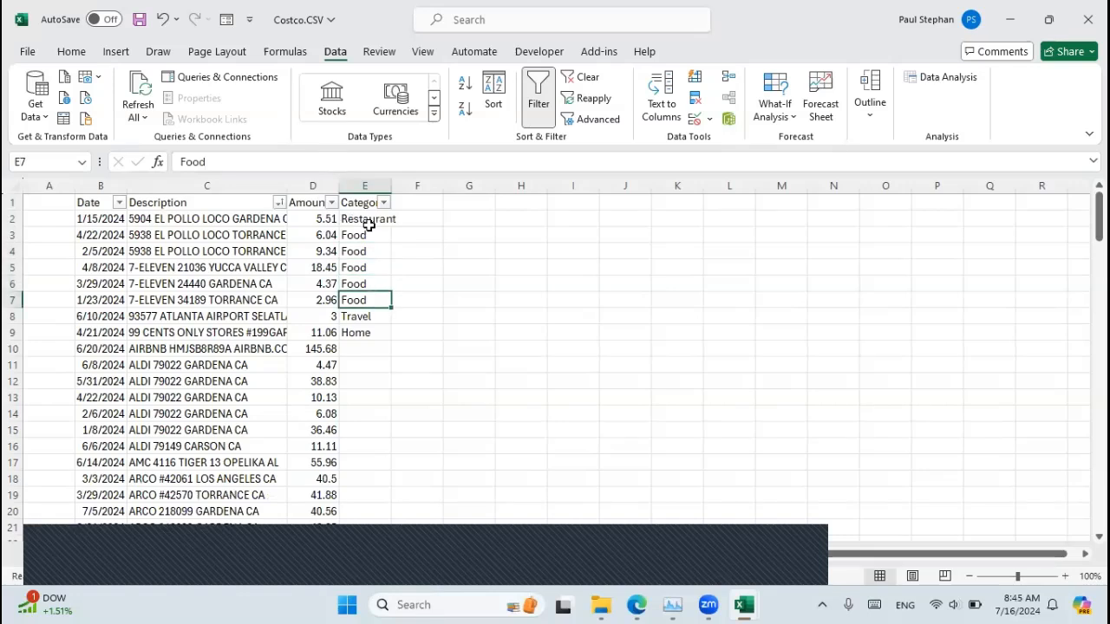
key("Down")
type("Groc")
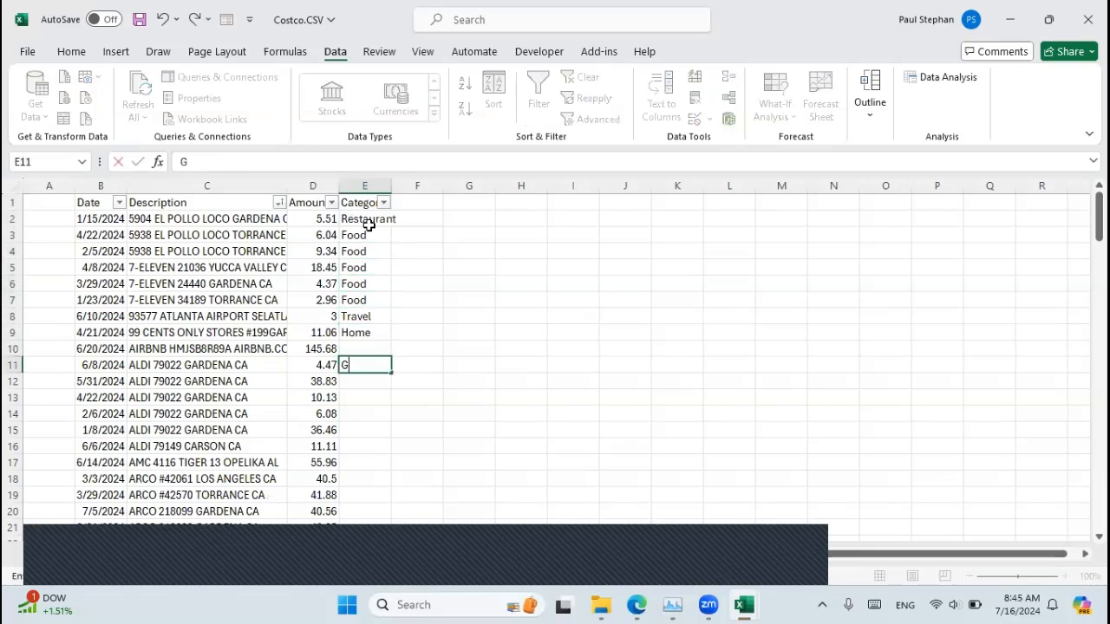
Set the category of the first El Pollo Loco transaction in E2 back to Food
key("Up")
key("Up")
key("Up")
key("Up")
key("Up")
key("Up")
key("Up")
key("Up")
key("Up")
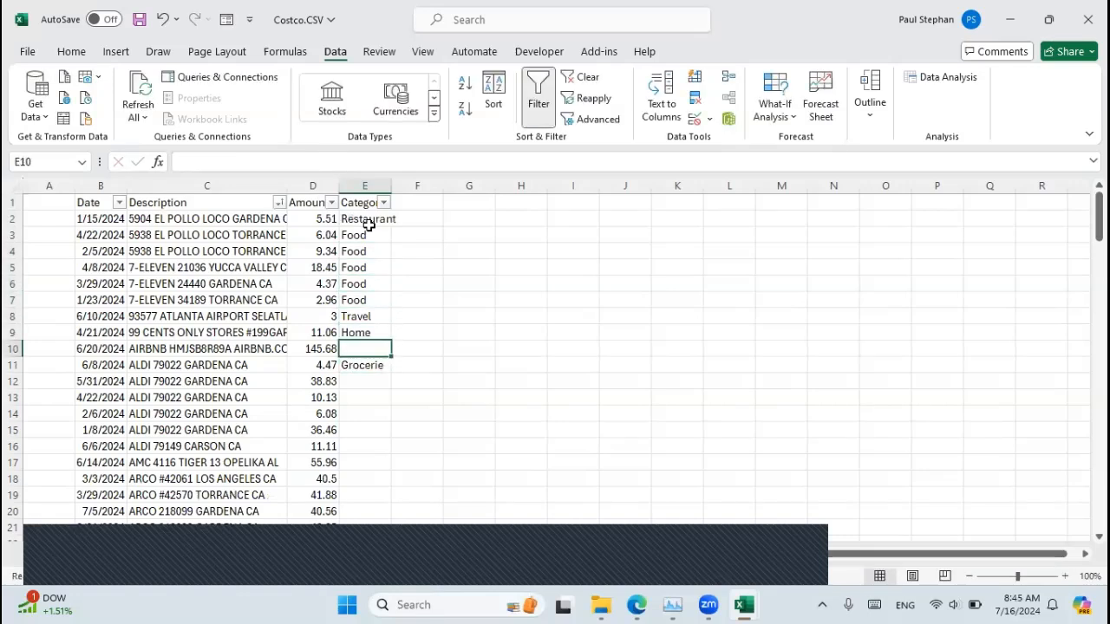
type("Food")
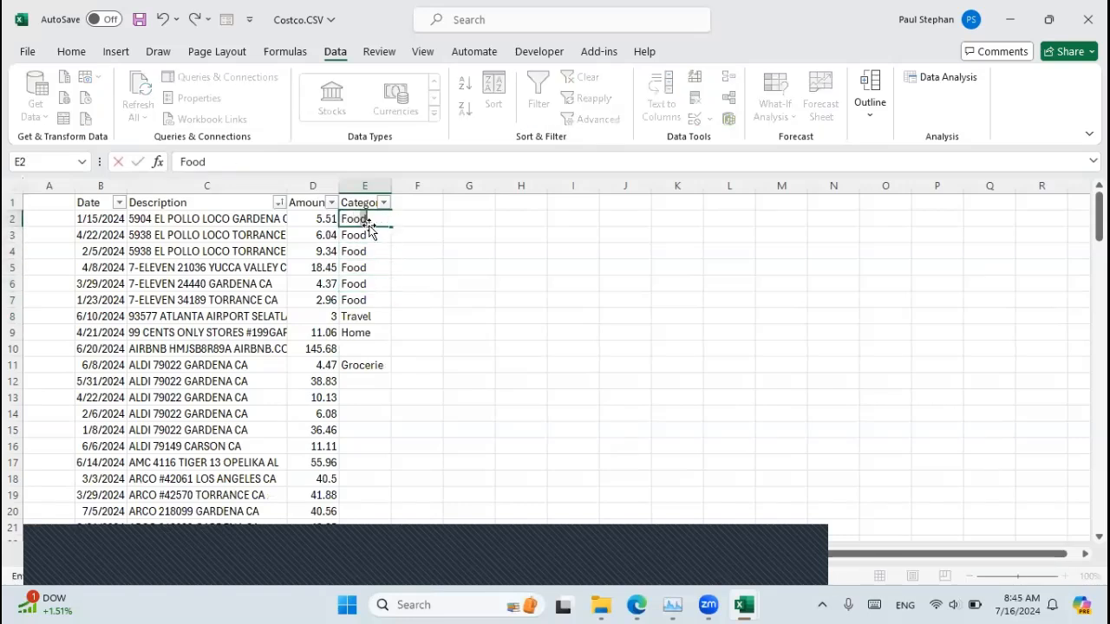
Categorize the Airbnb transaction in E10 as Travel
key("Down")
key("Down")
key("Down")
key("Down")
key("Down")
key("Down")
key("Down")
key("Down")
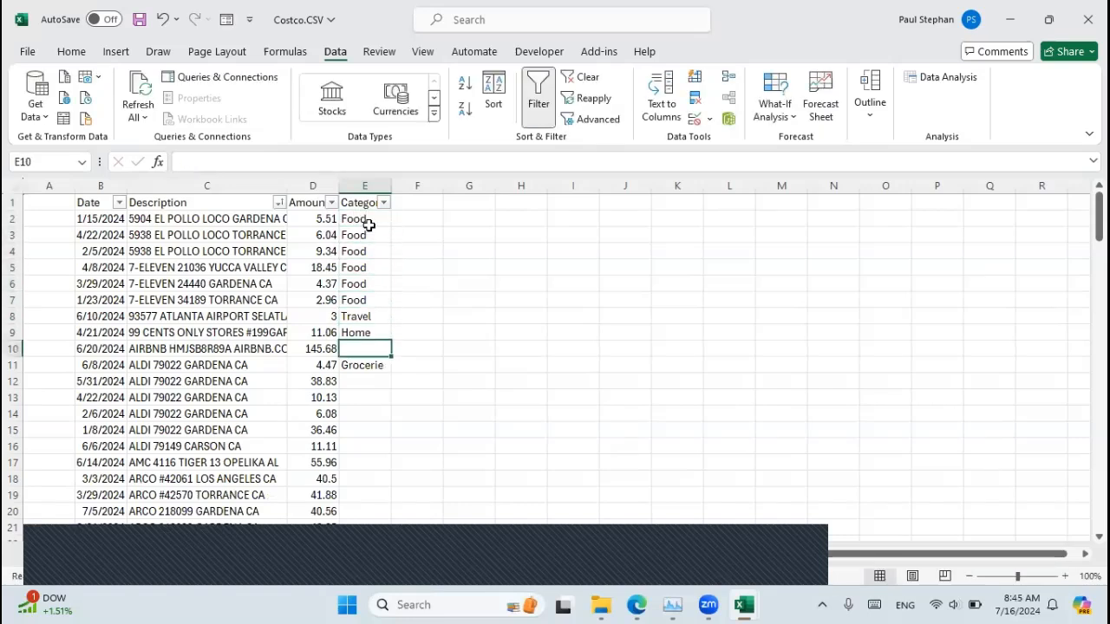
type("Travel")
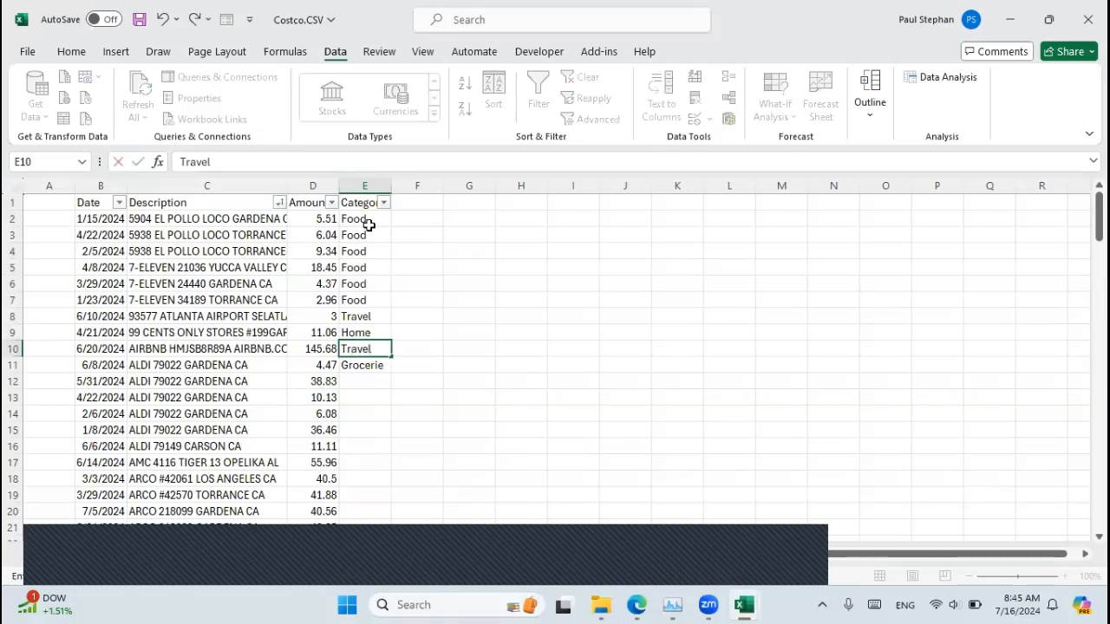
key("Return")
Categorize all the ALDI transactions in E11:E16 as Food
type("Food")
key("Return")
type("food")
key("Return")
type("food")
key("Return")
type("food")
key("Return")
type("food")
key("Return")
type("food")
key("Return")
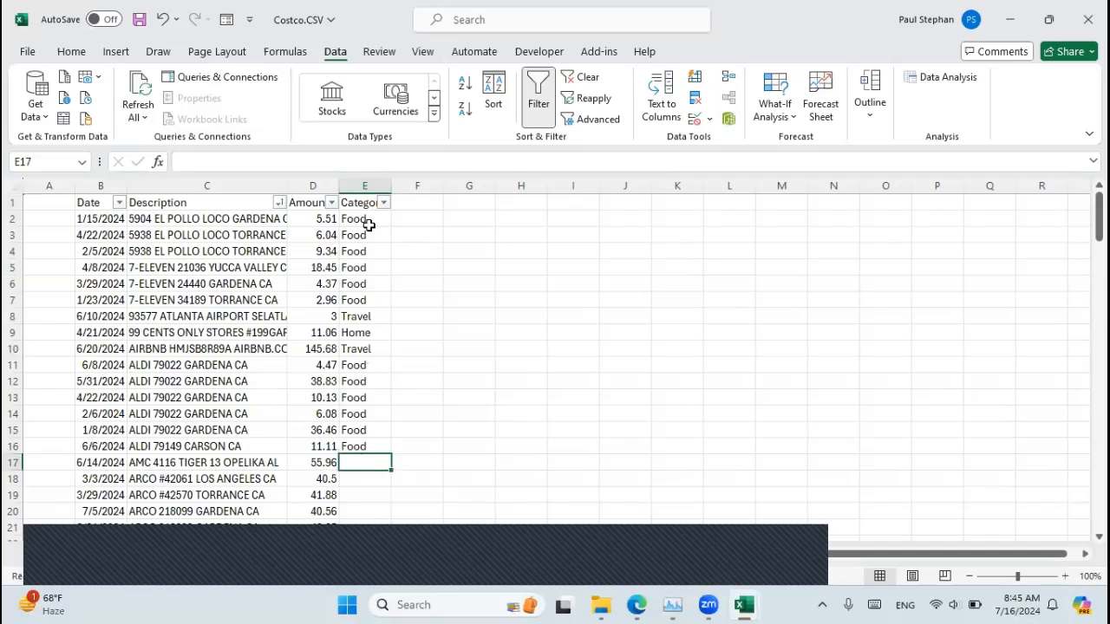
Categorize the AMC theater transaction in E17 as Entertainment and the ARCO transactions starting at E18 as Gas
type("Entertainment")
key("Return")
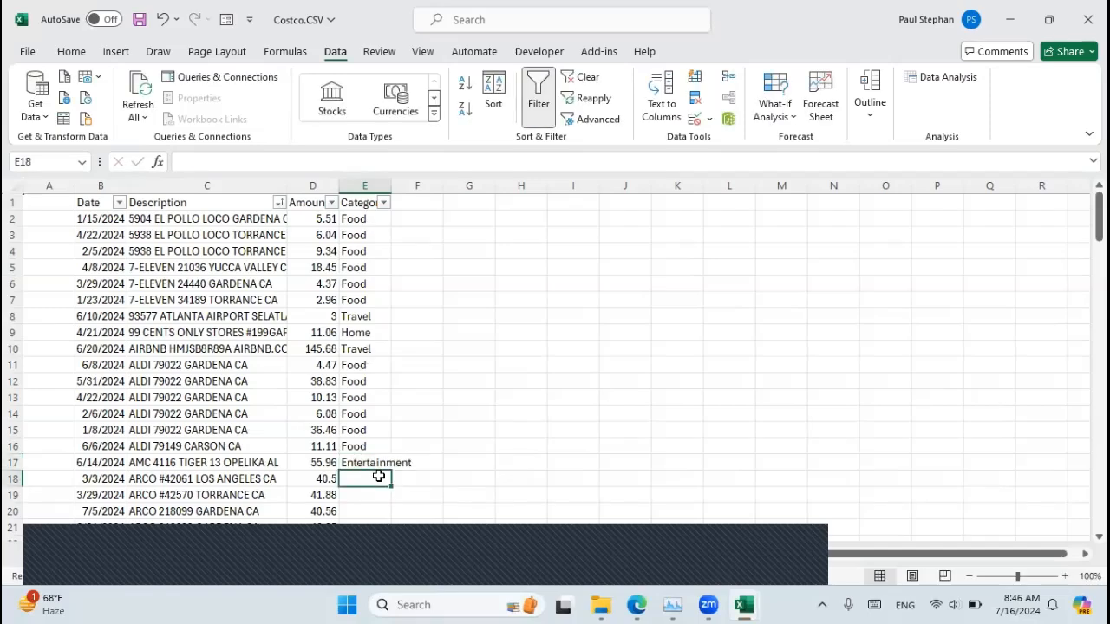
type("Gas")
scroll(379, 476, "down", 4)
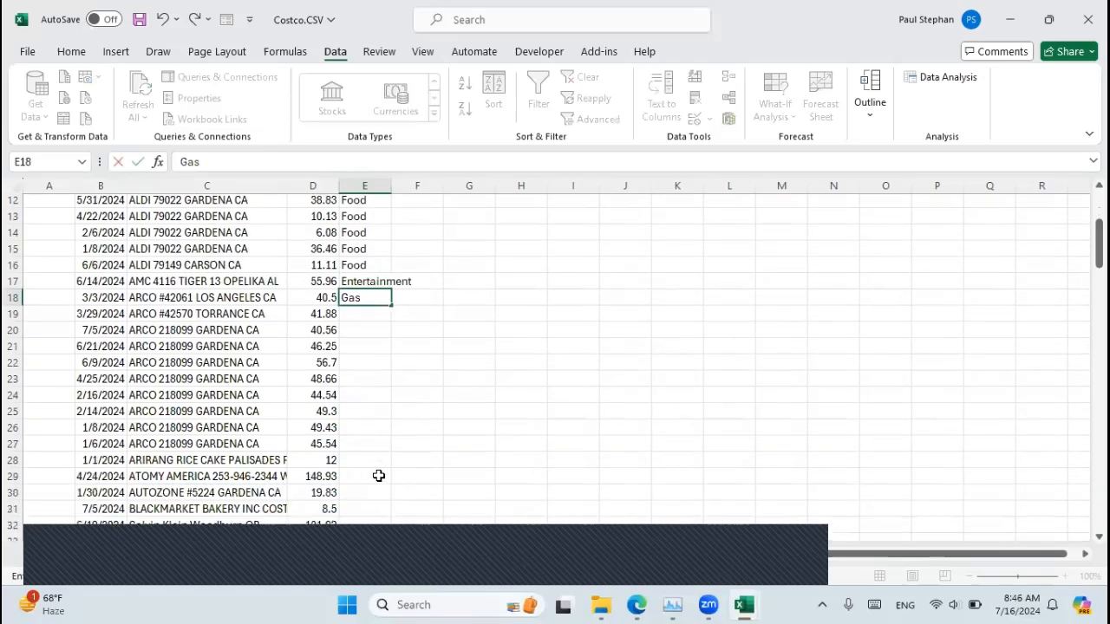
key("Return")
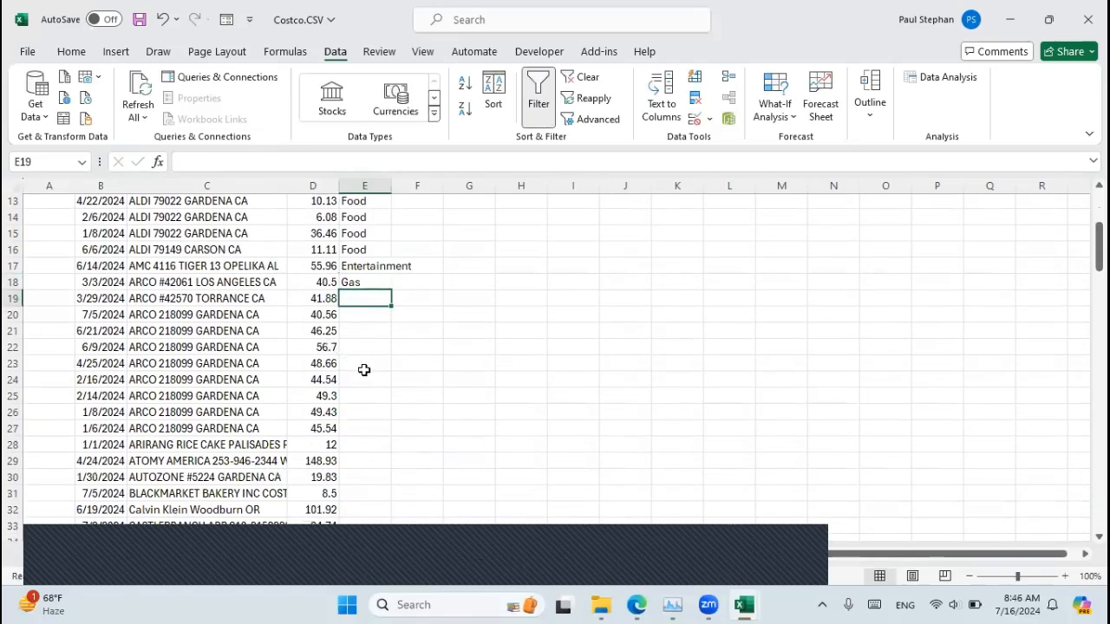
type("G")
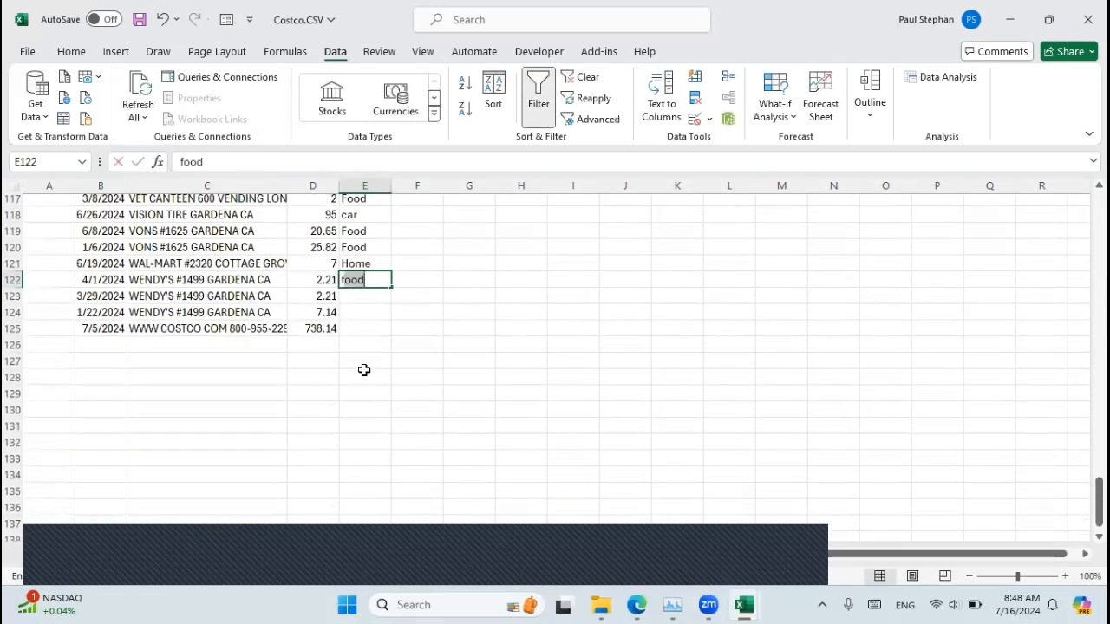
Categorize the Wendy's transactions in E122:E124 as Food and the Costco.com purchase in E125 as Laptop
type("Food")
key("Return")
type("Food")
key("Return")
type("Food")
key("Return")
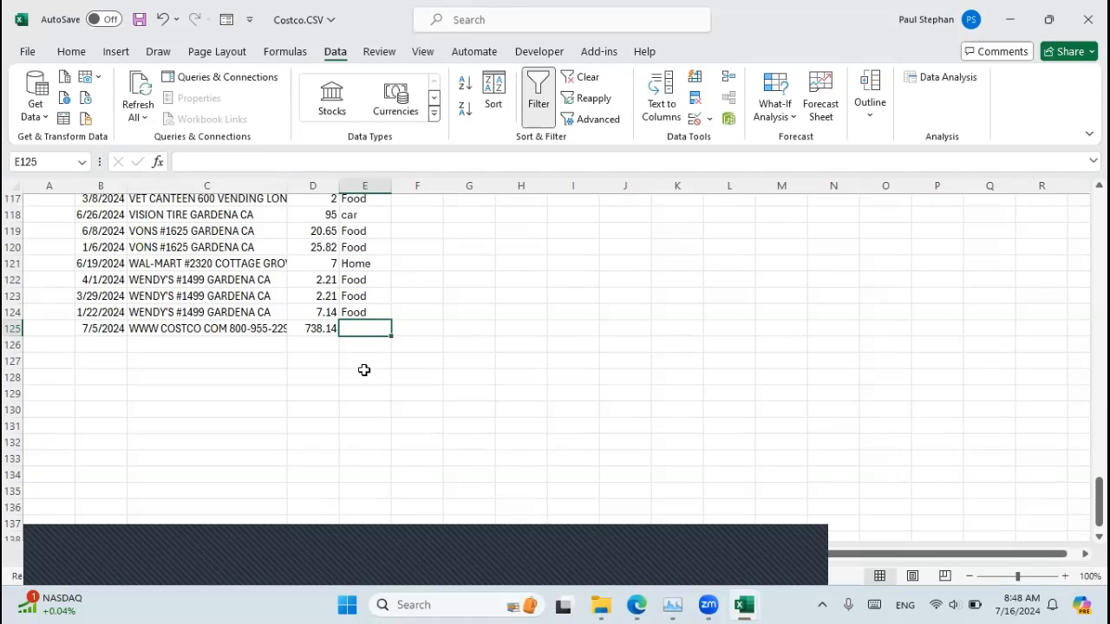
type("Lapti")
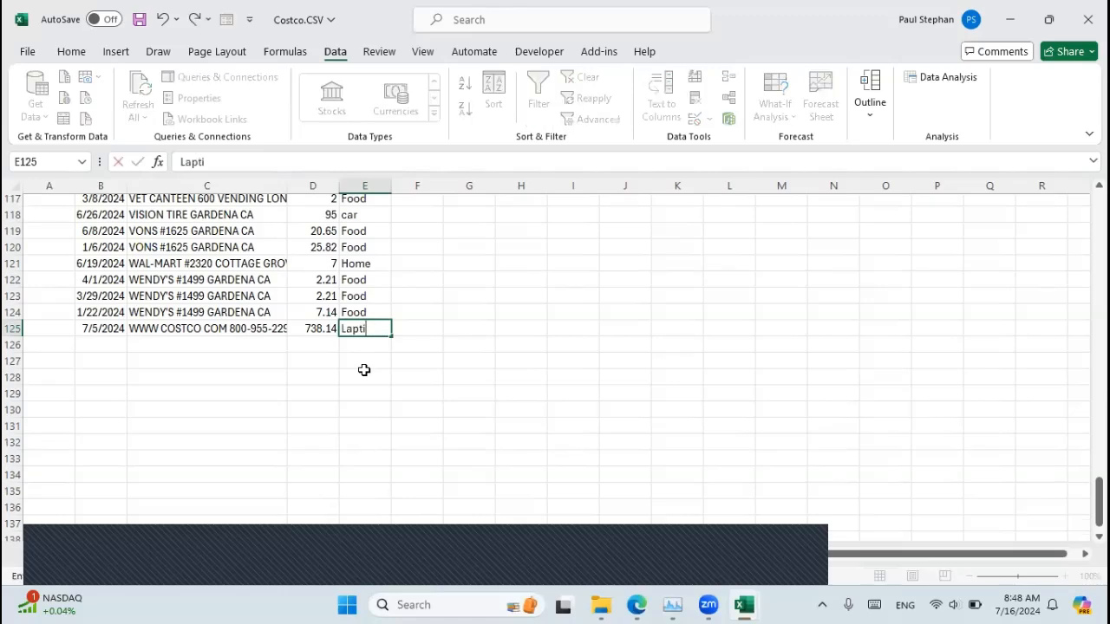
type("op")
key("Return")
Review the categorized transactions across the Date, Description, Amount and Category columns, from the first row to the last
scroll(364, 370, "up", 20)
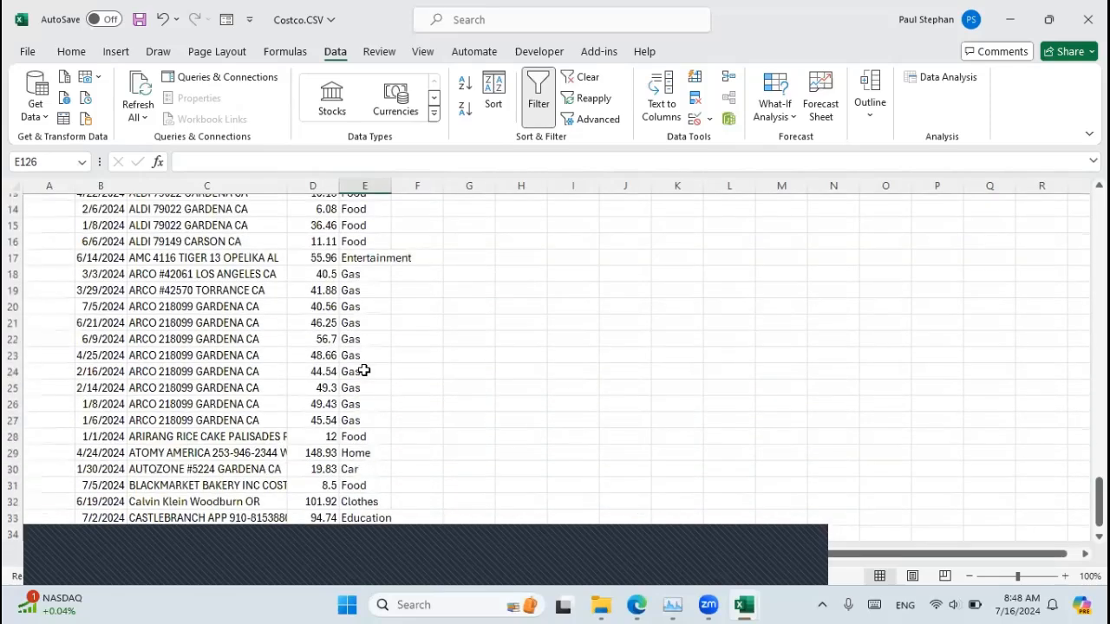
scroll(364, 370, "up", 5)
scroll(364, 371, "down", 2)
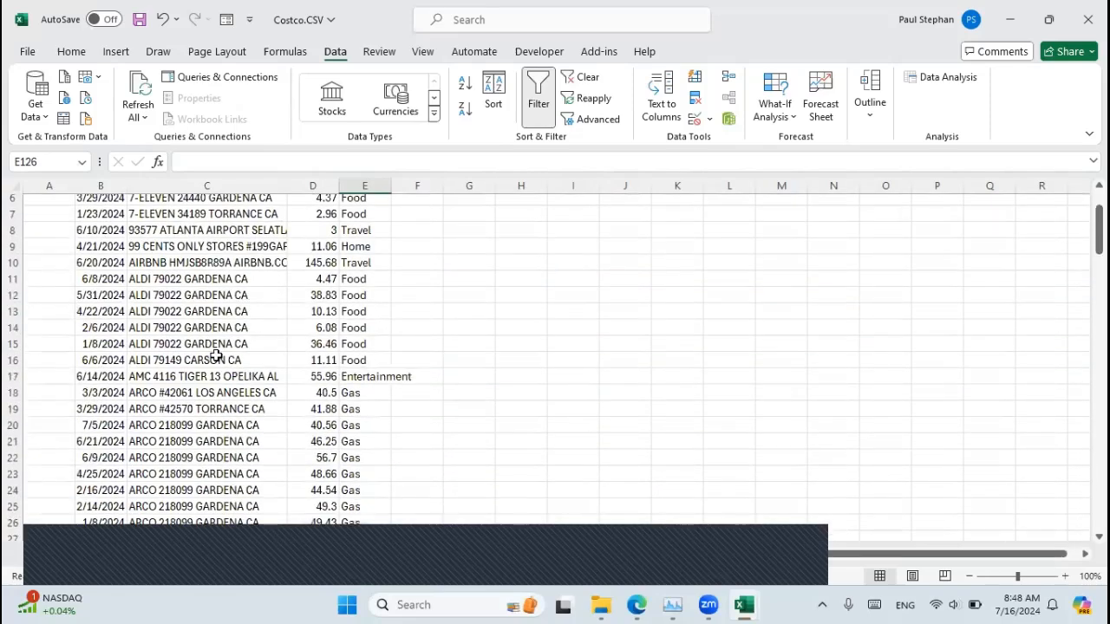
scroll(177, 311, "up", 2)
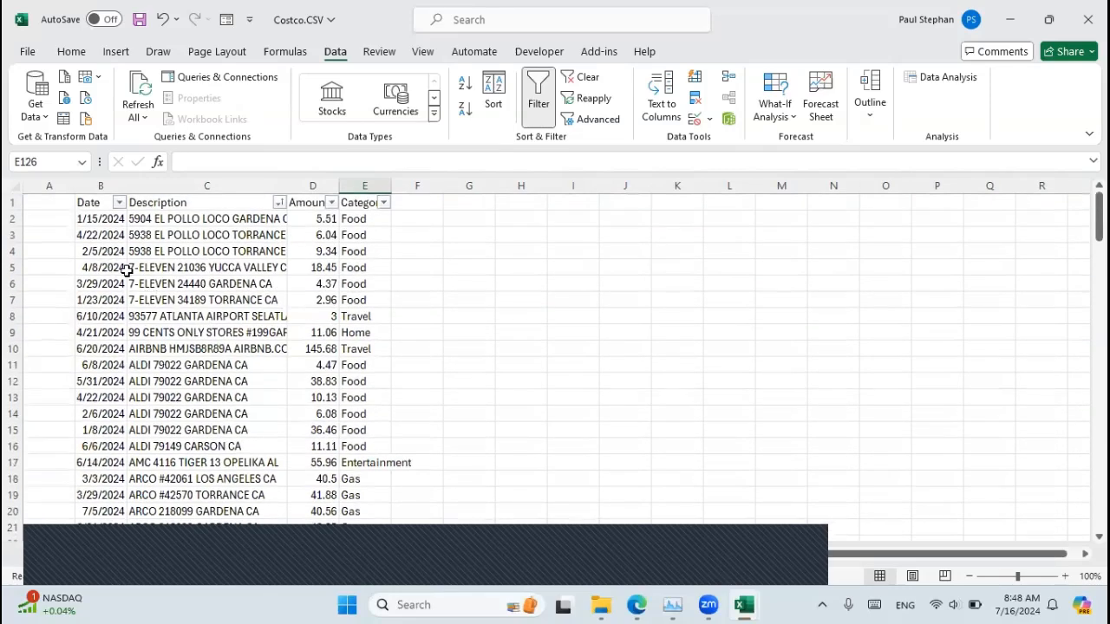
left_click_drag(87, 186, 357, 204)
scroll(329, 350, "down", 10)
scroll(329, 350, "up", 11)
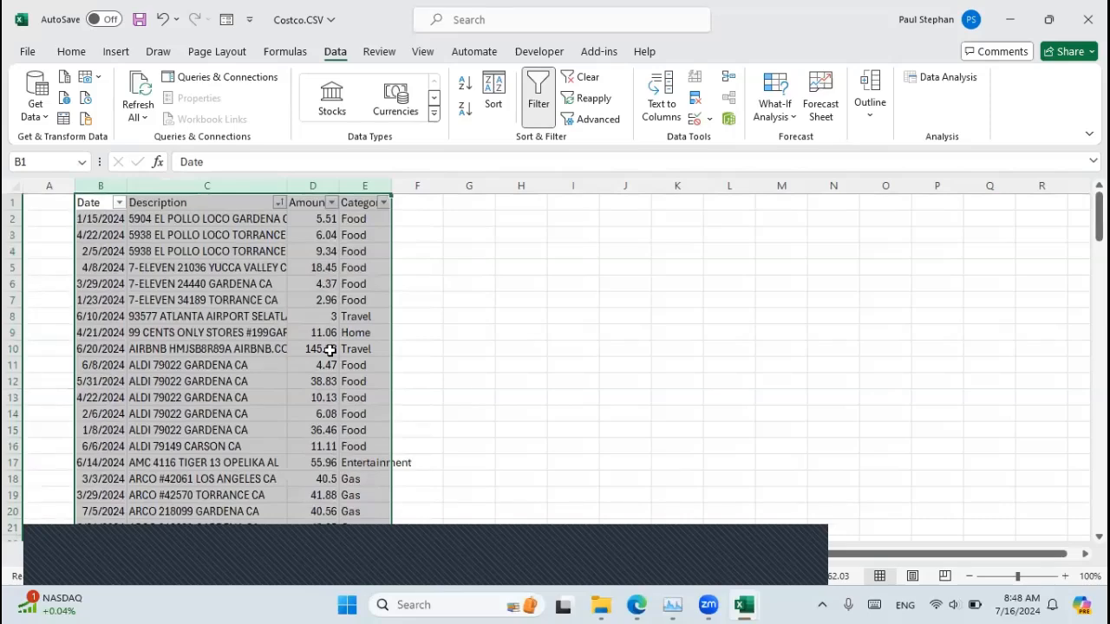
scroll(329, 349, "down", 20)
scroll(330, 350, "up", 19)
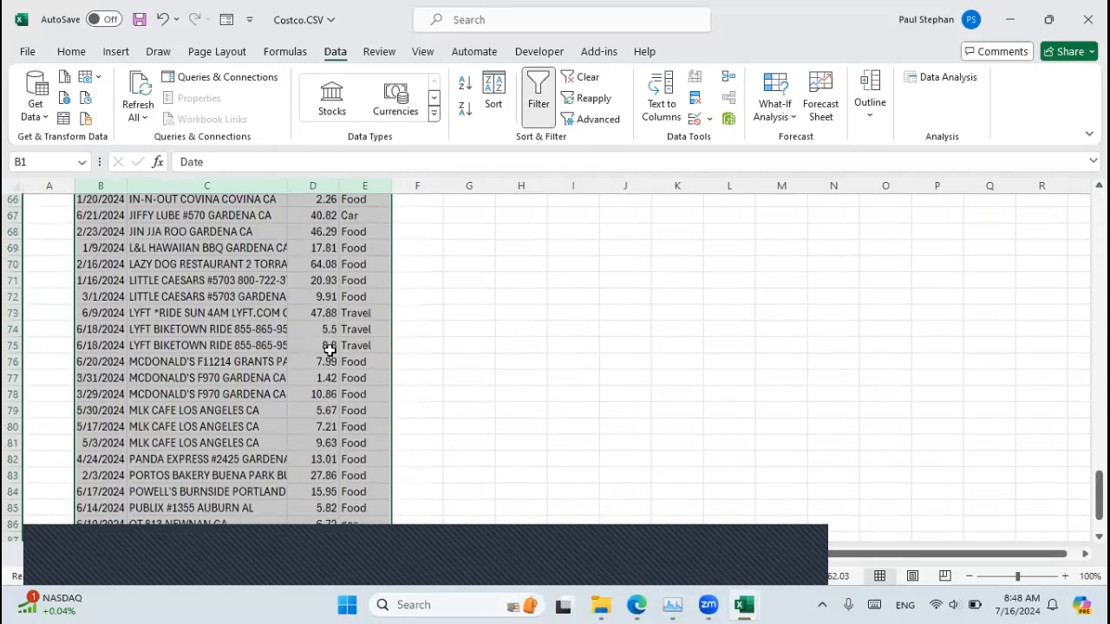
scroll(329, 350, "up", 16)
scroll(148, 357, "up", 4)
left_click(146, 355)
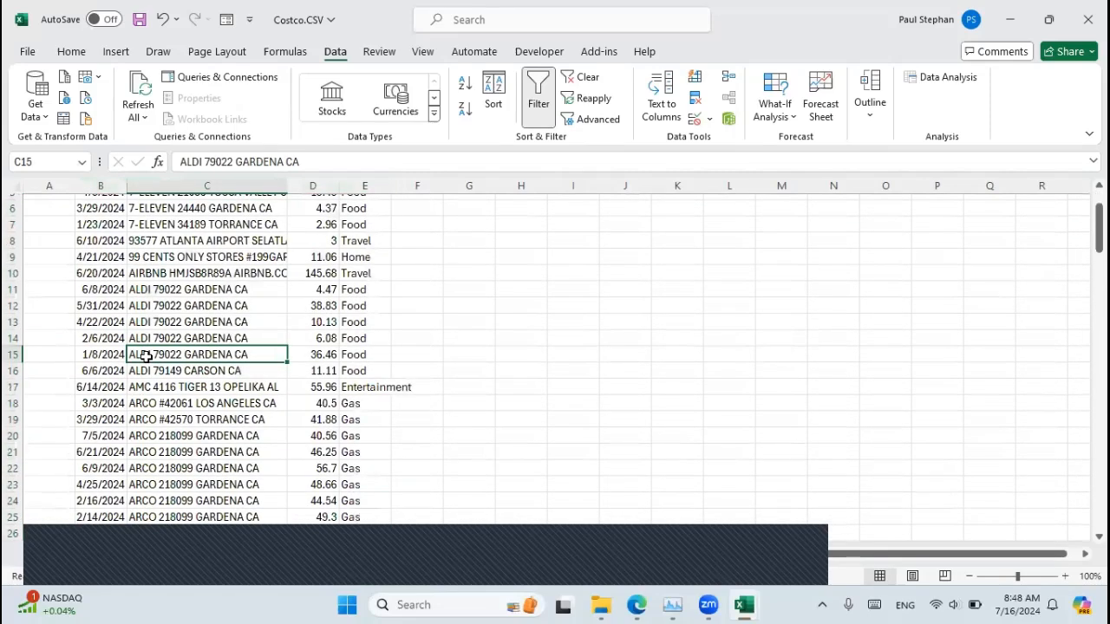
scroll(168, 260, "up", 2)
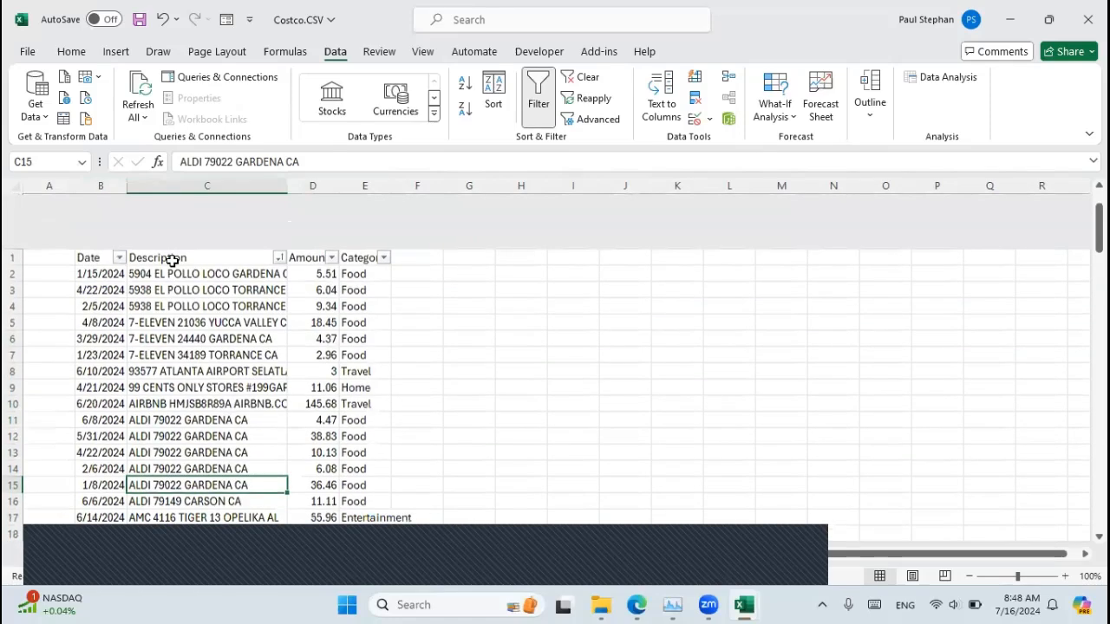
left_click(125, 257)
left_click(307, 251)
left_click(314, 202)
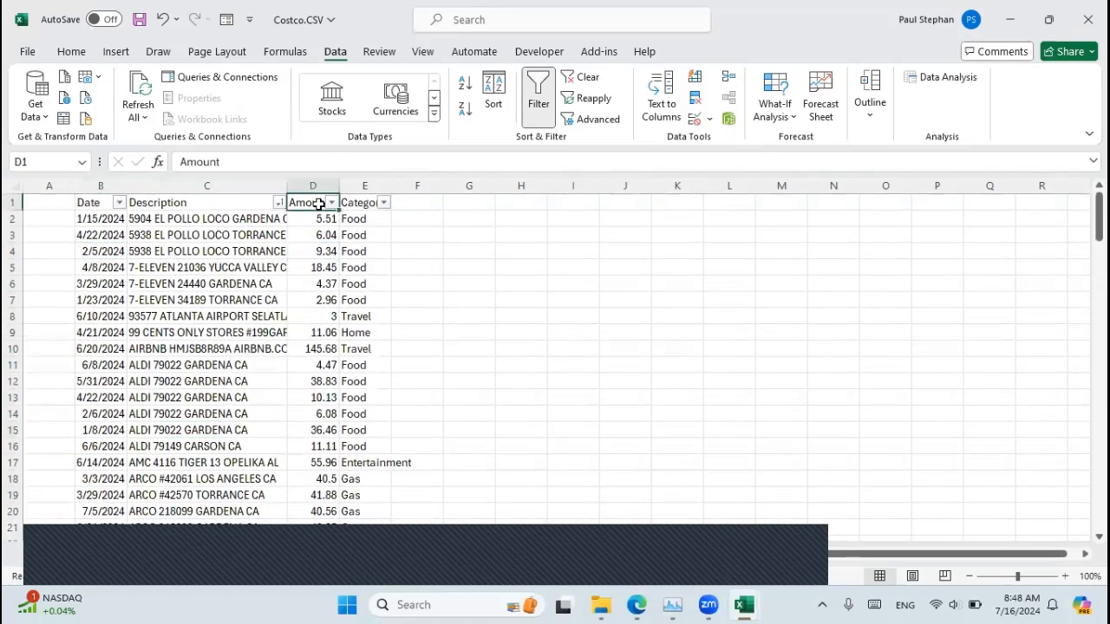
left_click(439, 233)
left_click(329, 218)
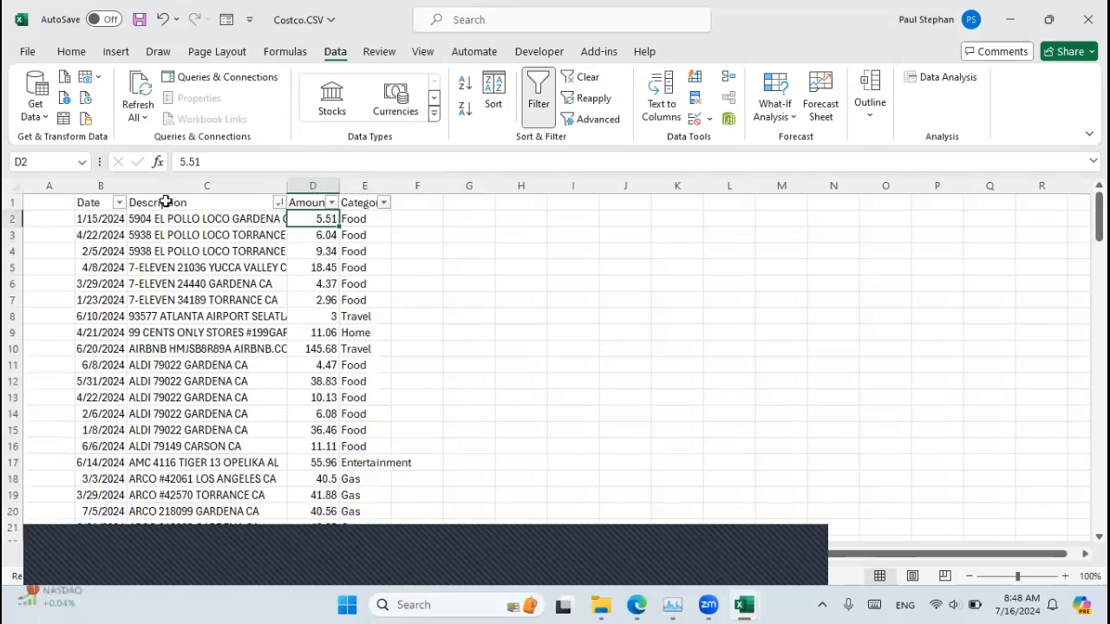
left_click_drag(99, 186, 404, 228)
Insert a PivotTable on a new worksheet using the whole columns B:E of the Costco sheet as its source
left_click(219, 267)
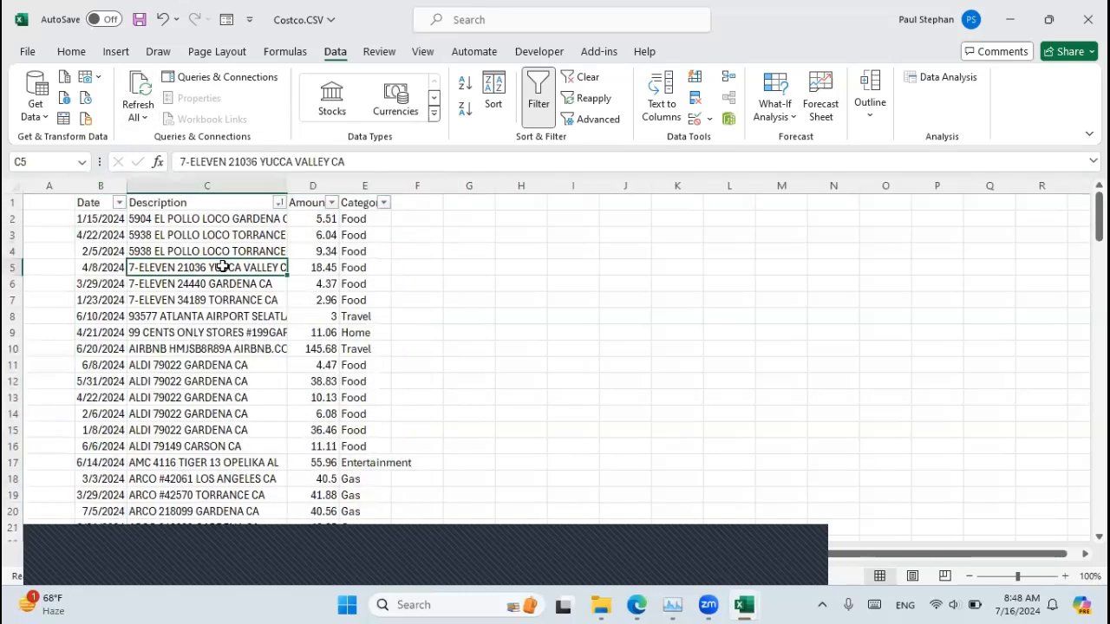
left_click(115, 54)
left_click(29, 86)
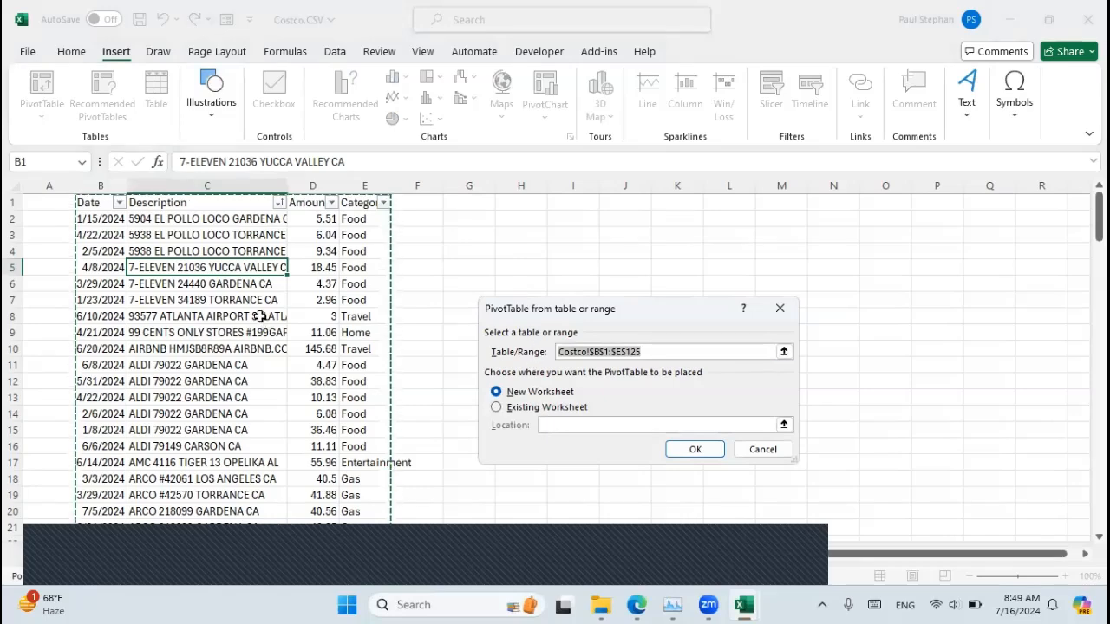
scroll(260, 317, "down", 20)
scroll(260, 317, "up", 9)
scroll(260, 316, "up", 2)
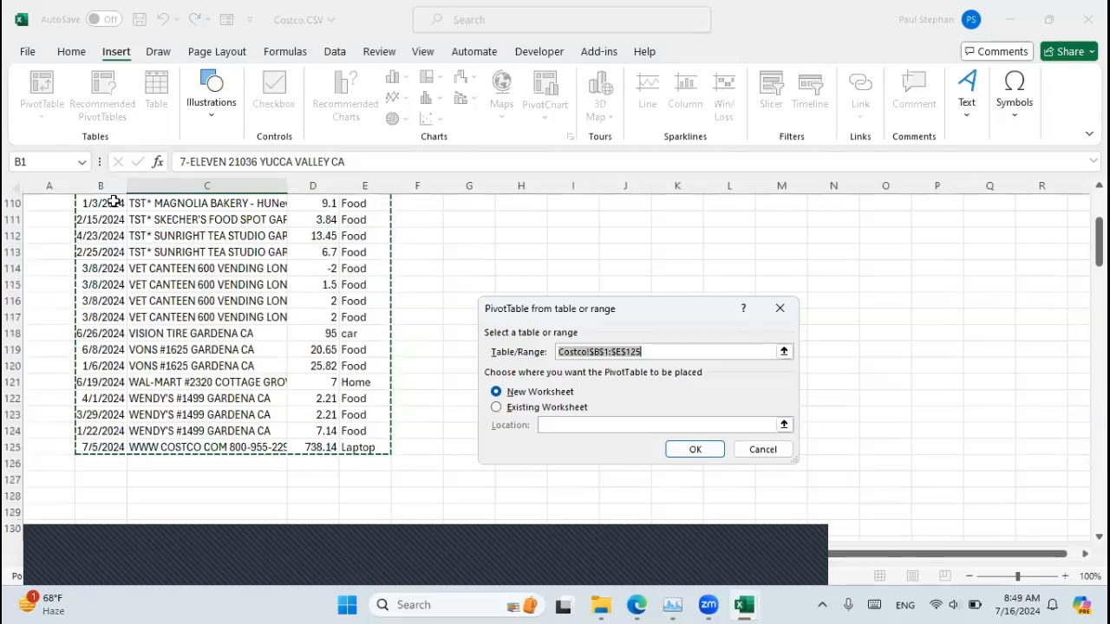
left_click_drag(99, 183, 366, 195)
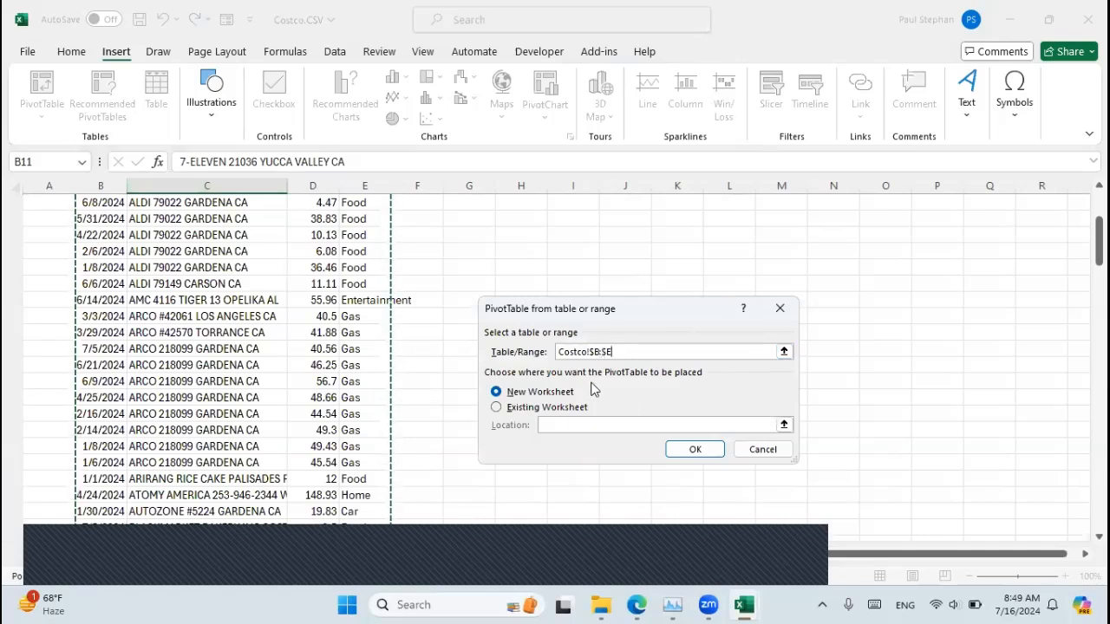
left_click(693, 450)
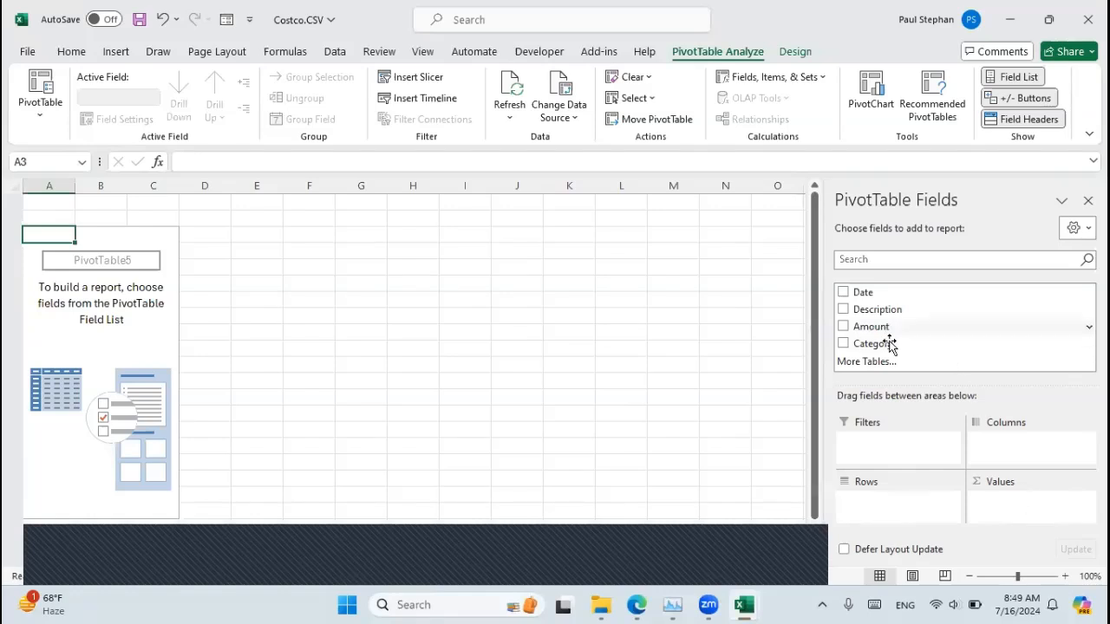
Build the PivotTable with Category as rows and the sum of Amount as values
left_click_drag(889, 347, 899, 518)
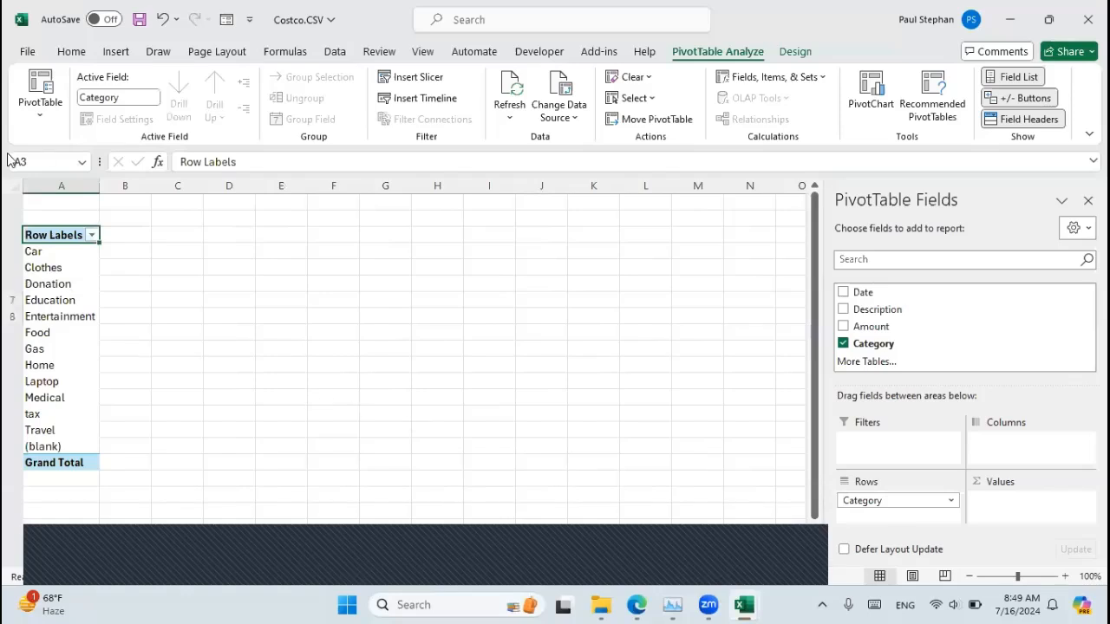
left_click_drag(871, 327, 1023, 517)
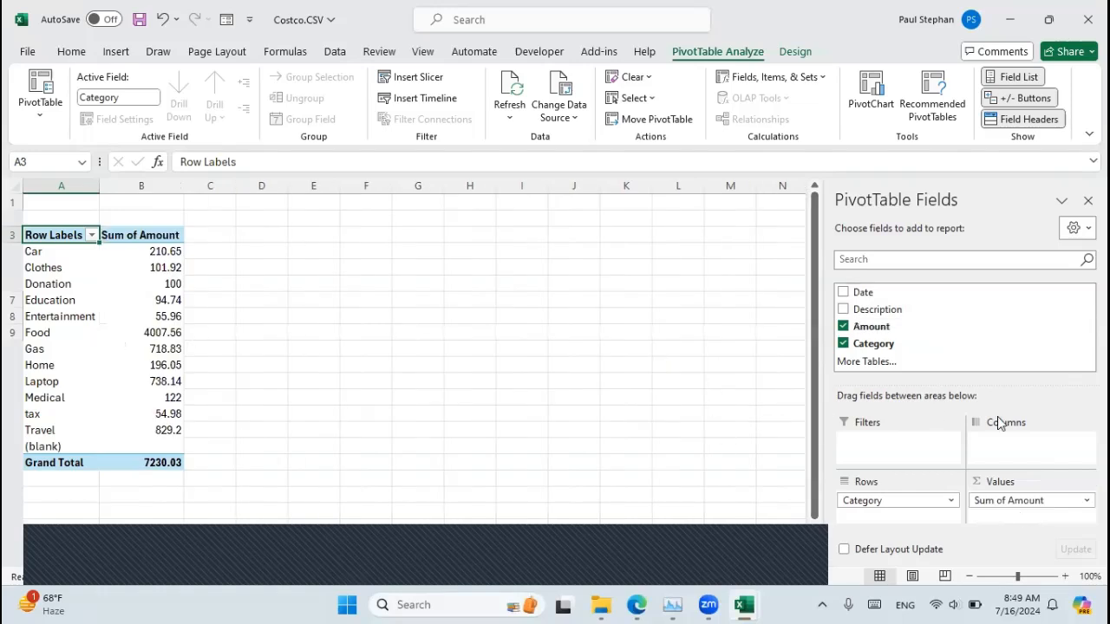
Add Date to the PivotTable columns and remove Days (Date) and Date, keeping only Months (Date) there
left_click_drag(864, 297, 1036, 467)
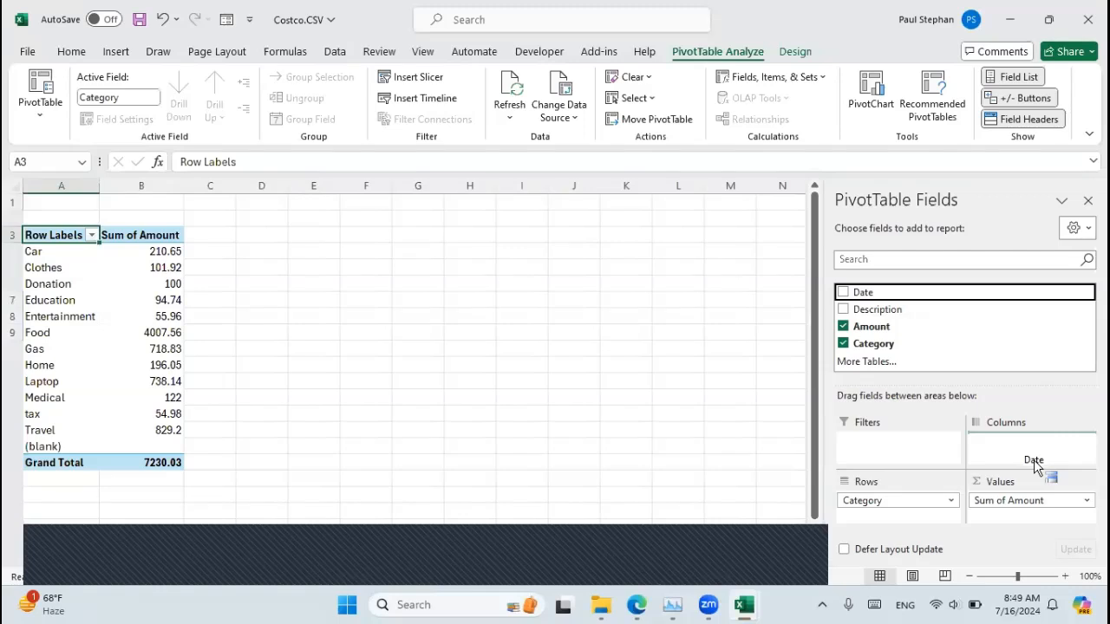
left_click_drag(1033, 459, 1026, 455)
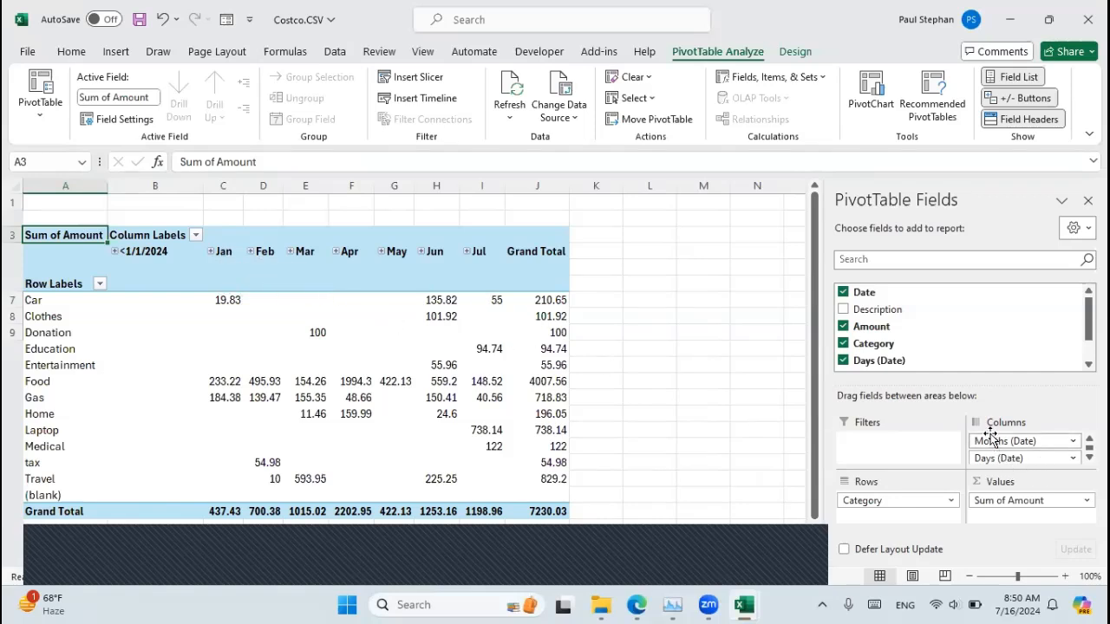
left_click_drag(996, 460, 652, 422)
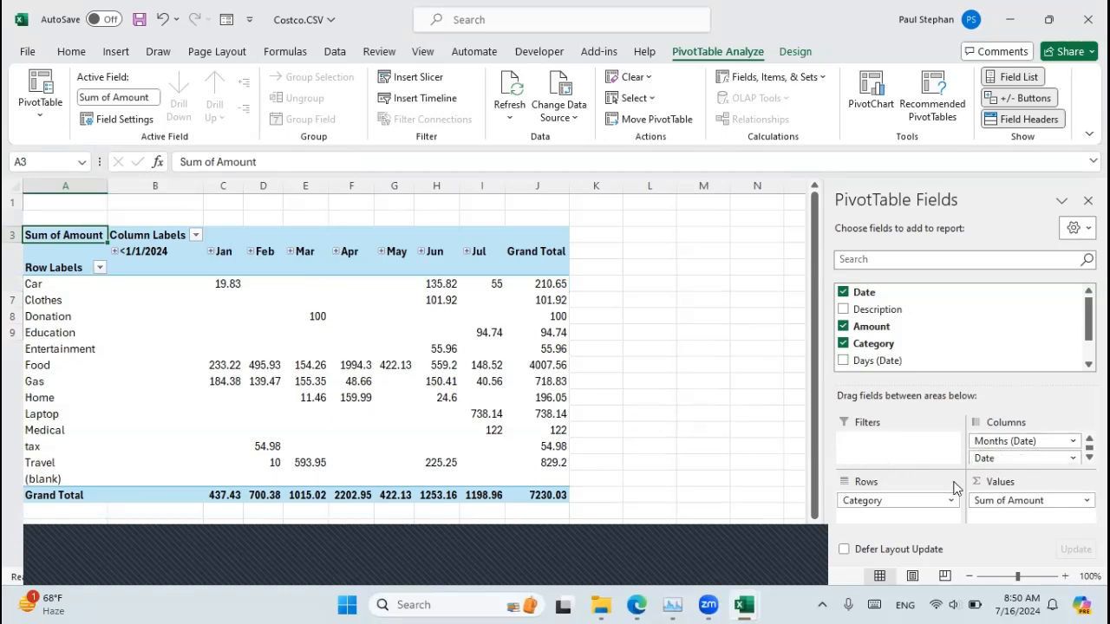
left_click_drag(991, 459, 716, 426)
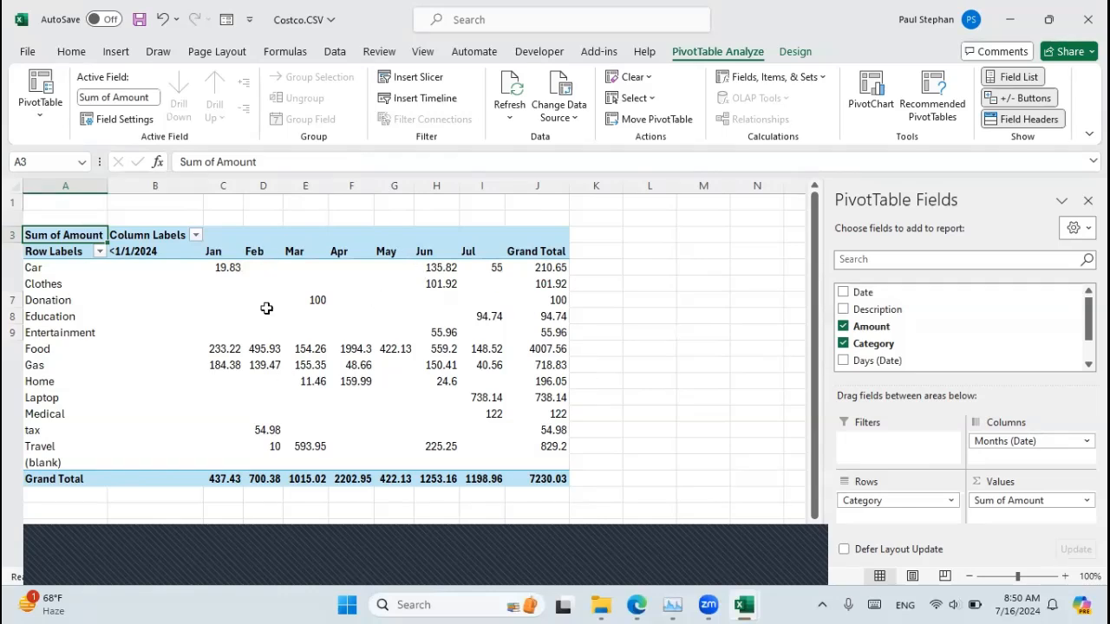
mouse_move(440, 401)
mouse_move(518, 449)
mouse_move(273, 363)
left_click(319, 365)
left_click(552, 317)
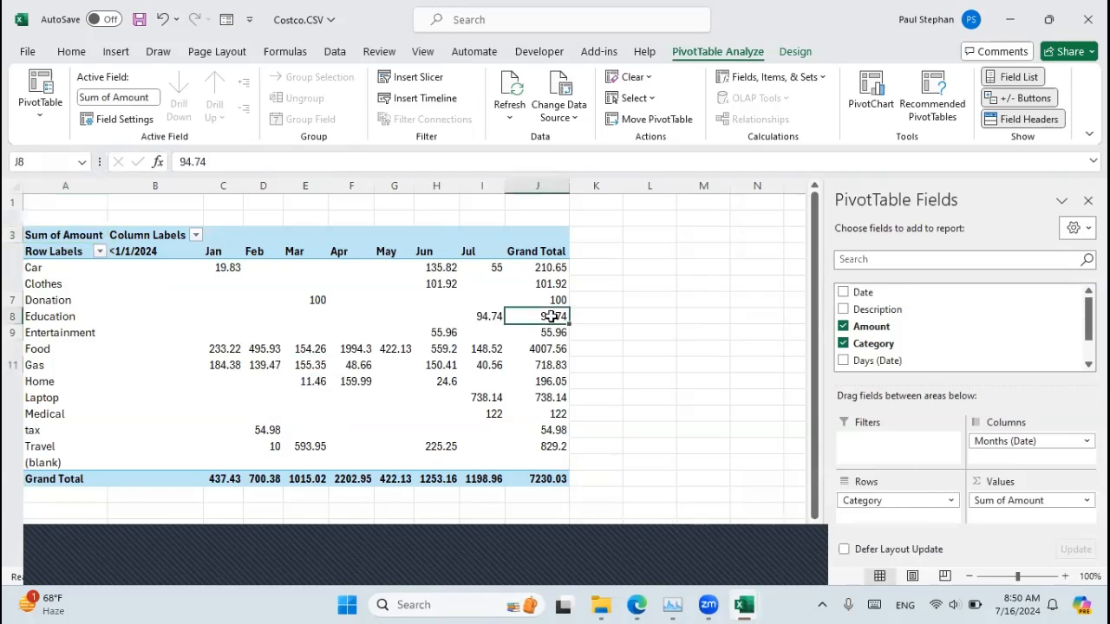
Filter the PivotTable's row categories to show only Food
left_click(100, 251)
left_click(439, 323)
left_click(99, 251)
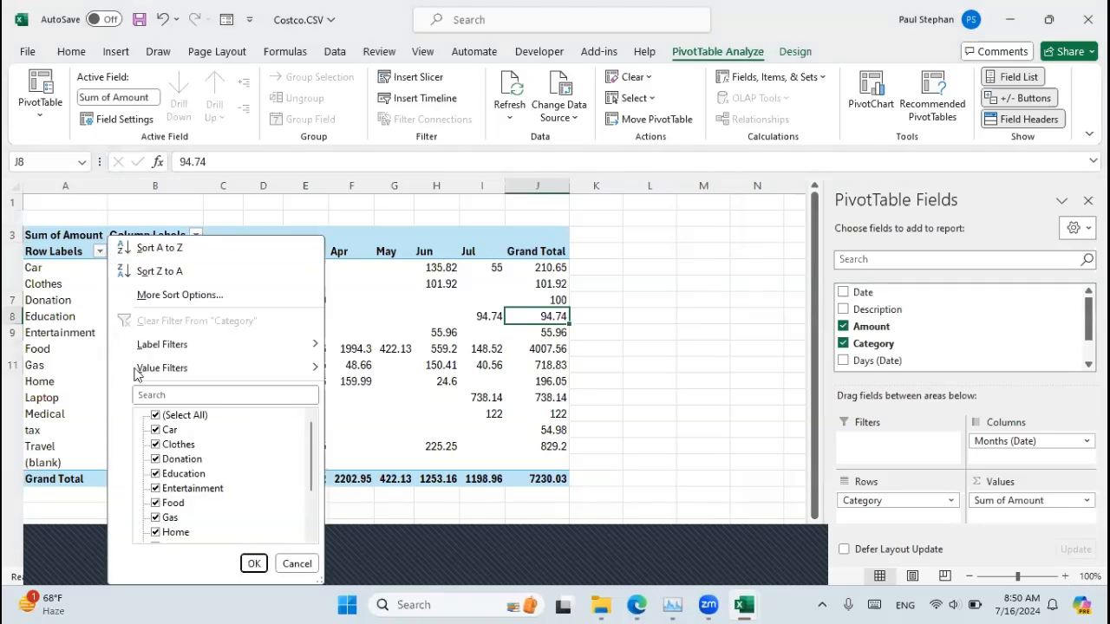
left_click(154, 415)
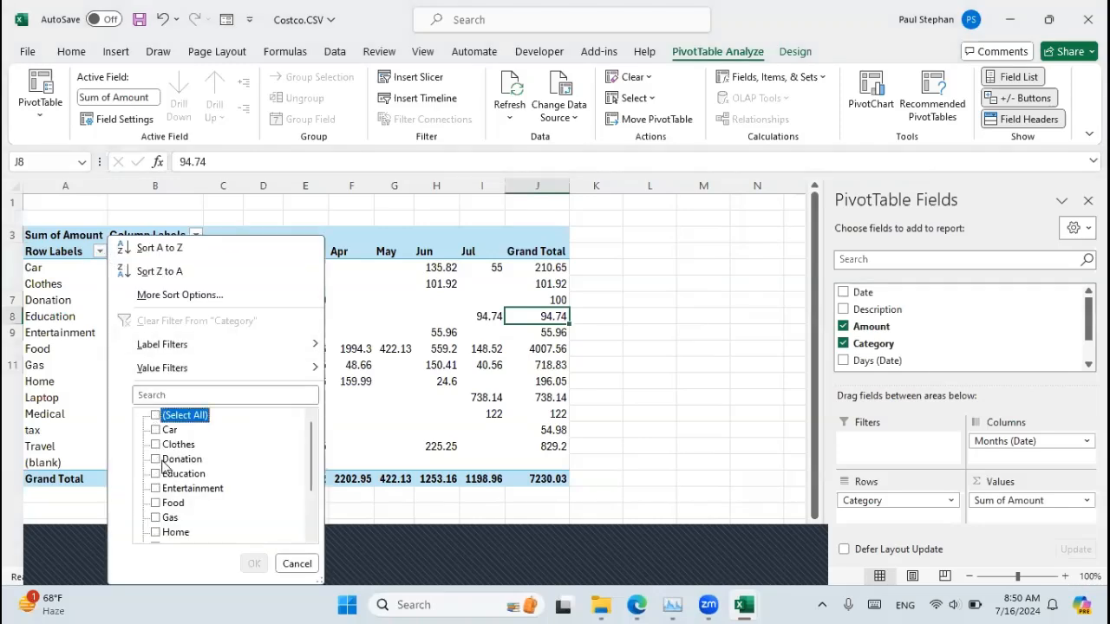
left_click(156, 503)
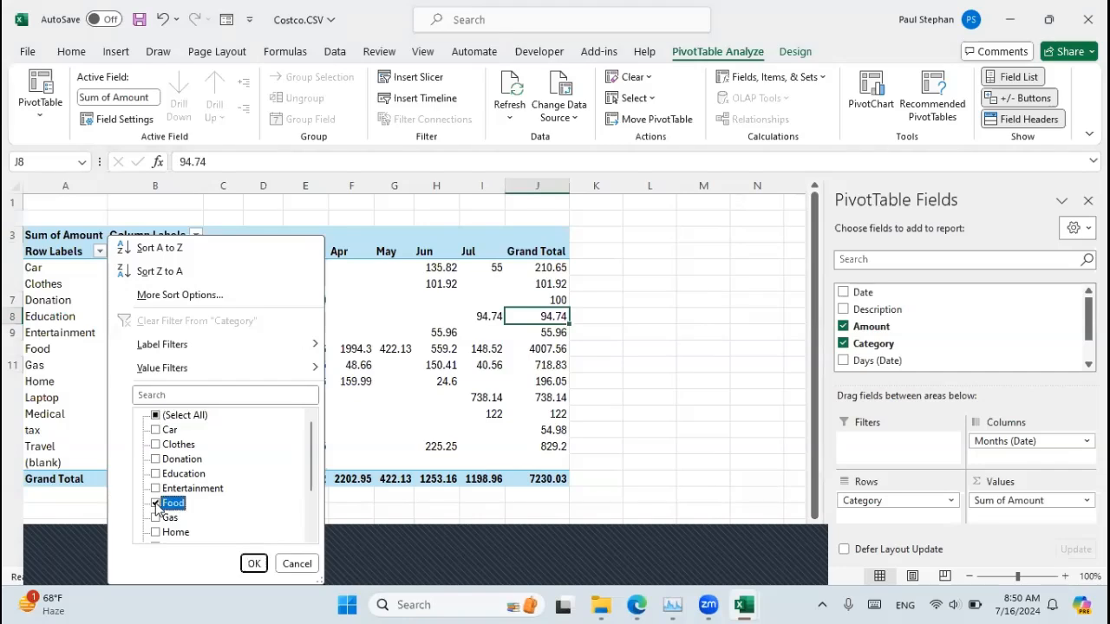
left_click(252, 565)
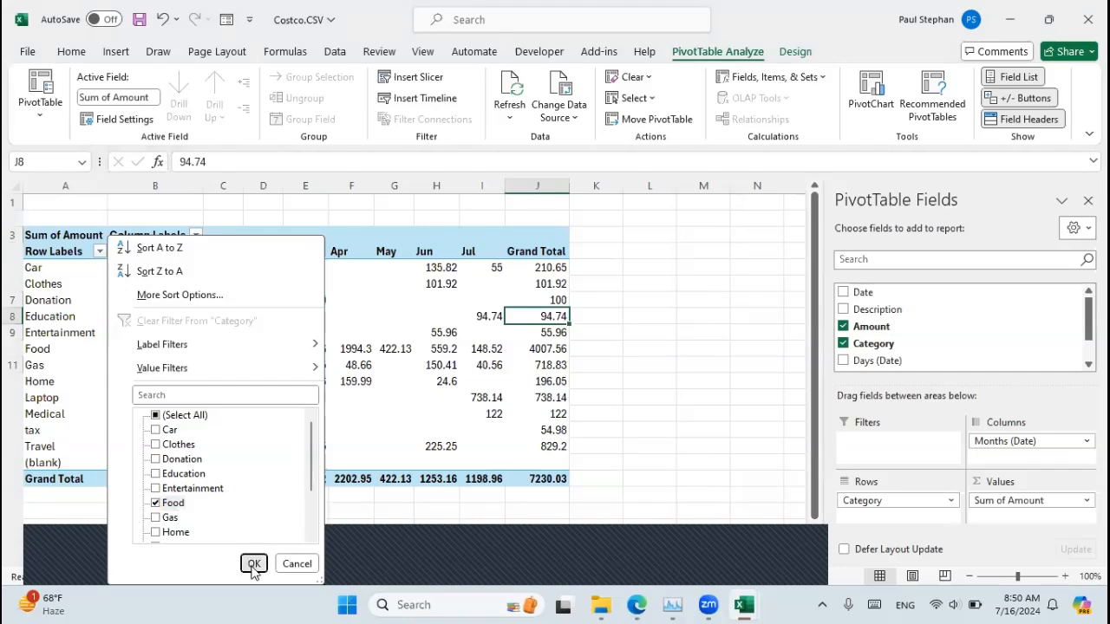
left_click(252, 565)
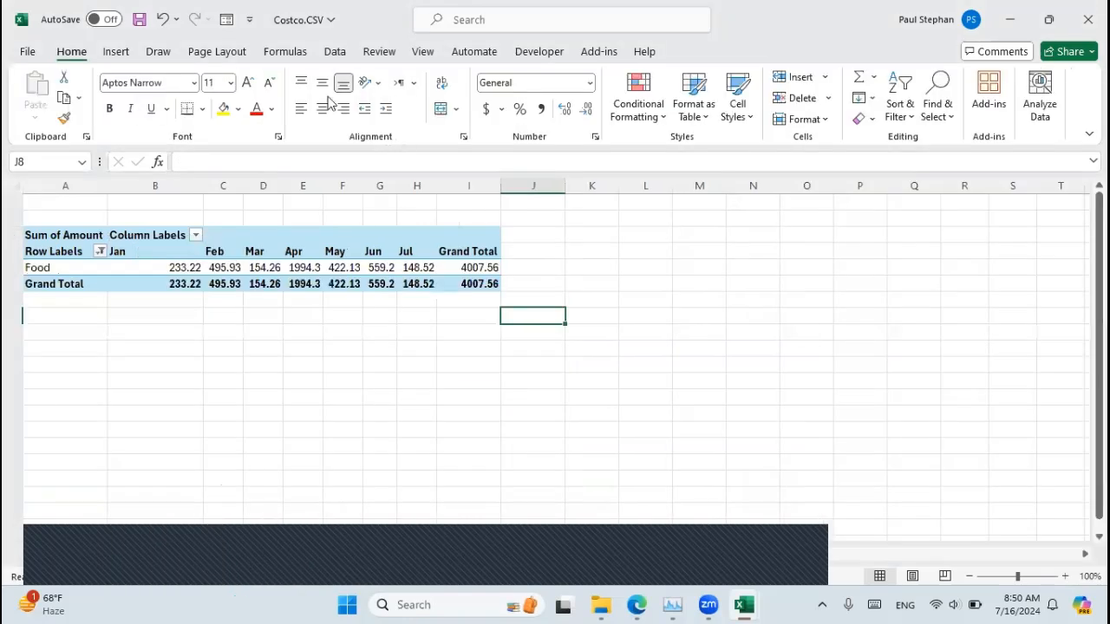
Remove the Food filter from the PivotTable to bring back all categories
left_click(334, 52)
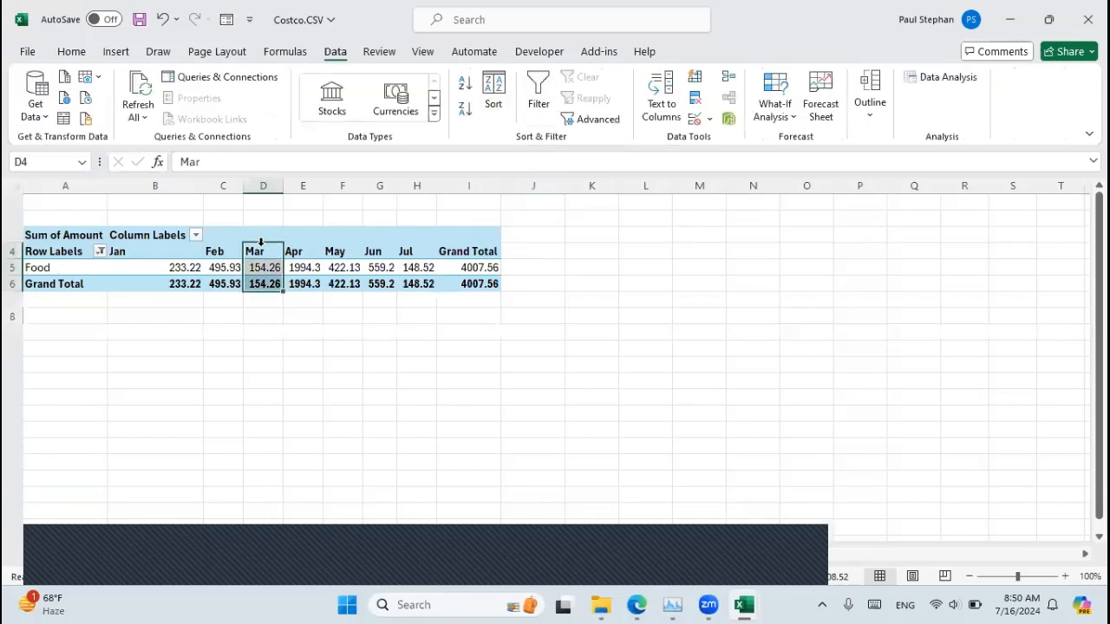
left_click(255, 246)
left_click(588, 78)
left_click(217, 300)
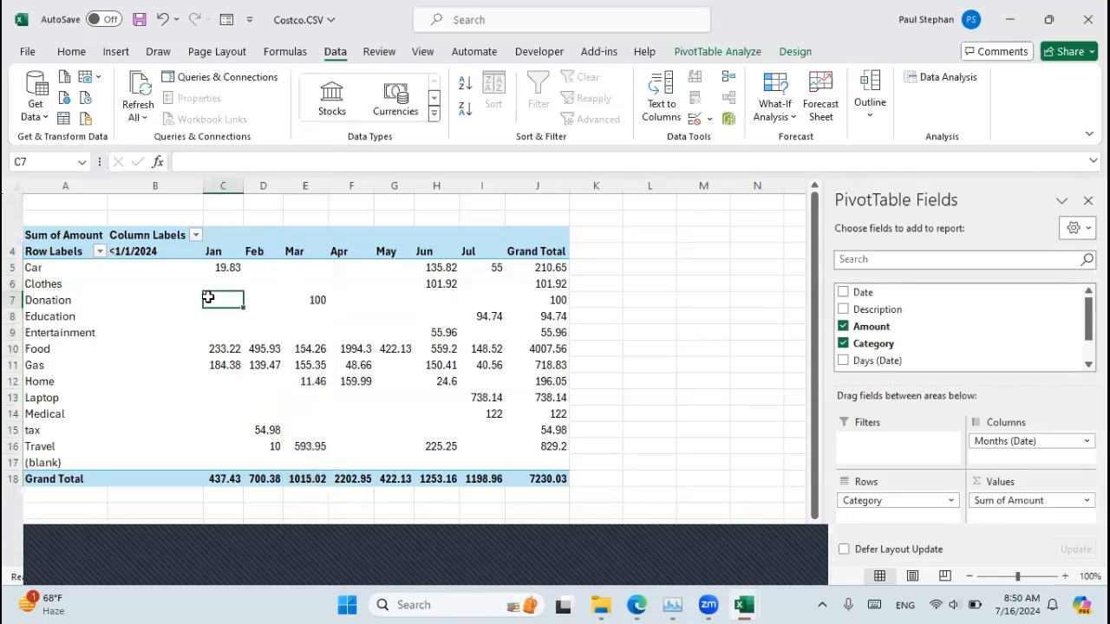
Insert a pie PivotChart from the PivotTable and move it clear of the monthly columns, over the table's right end
left_click(114, 54)
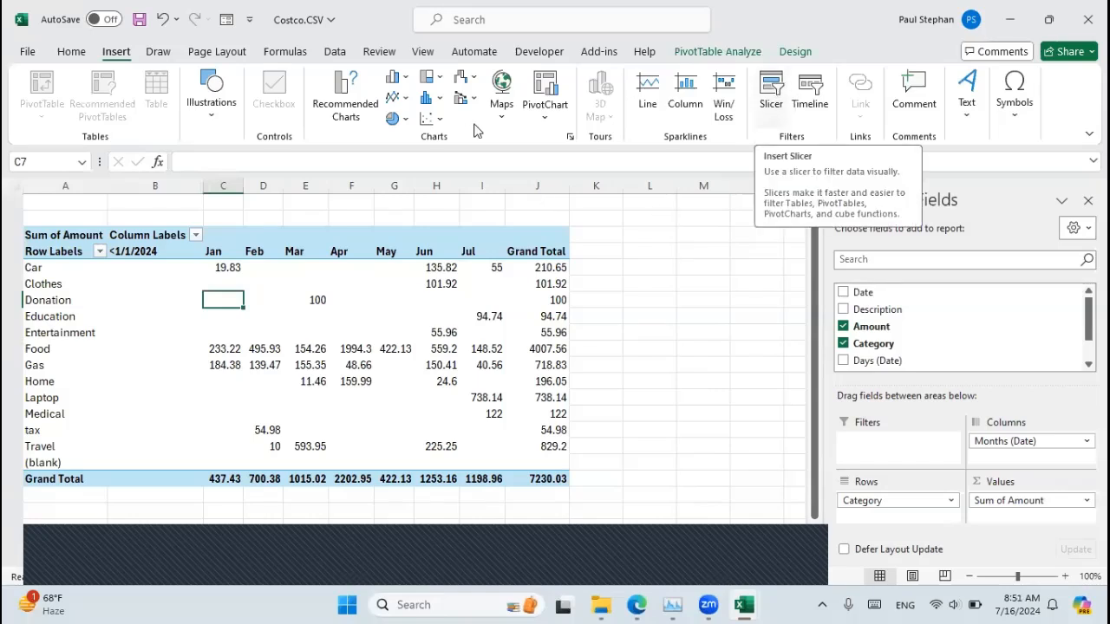
left_click(341, 94)
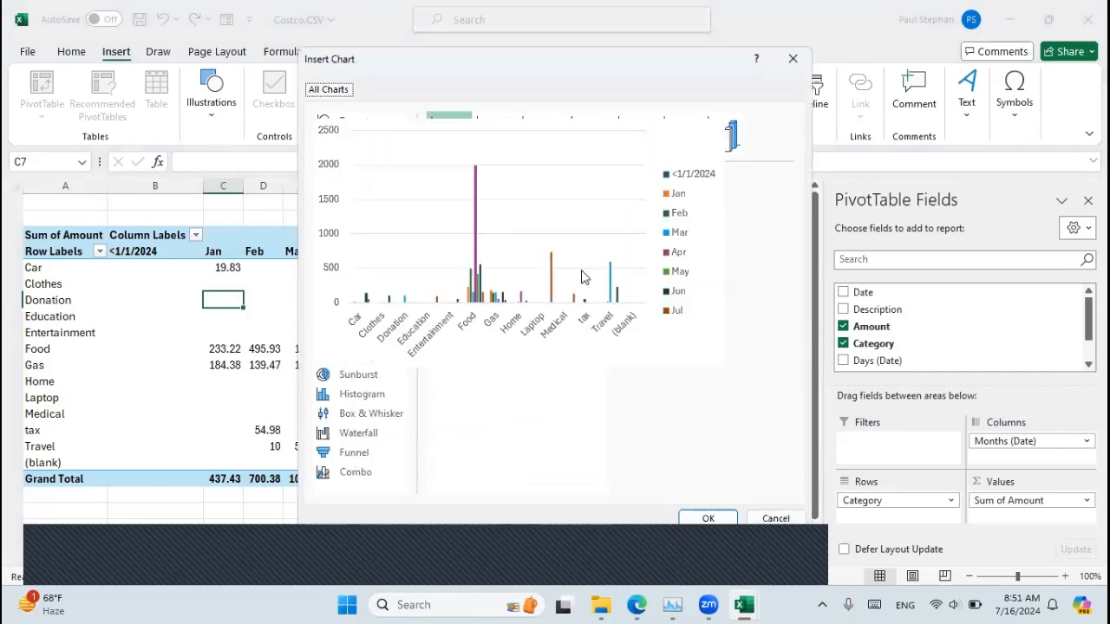
mouse_move(480, 274)
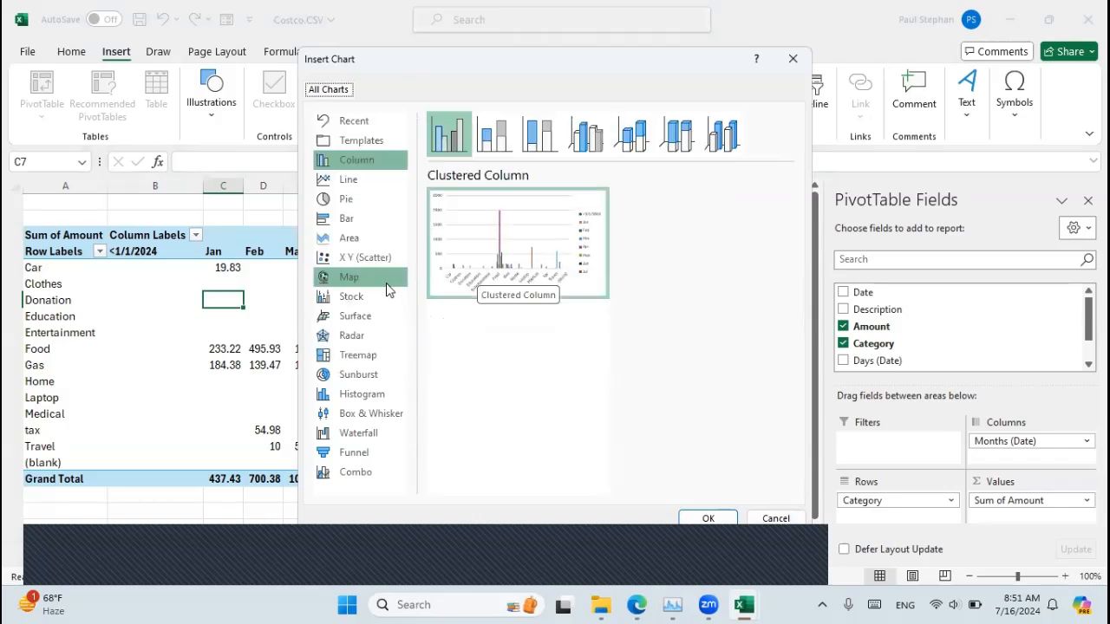
left_click(355, 201)
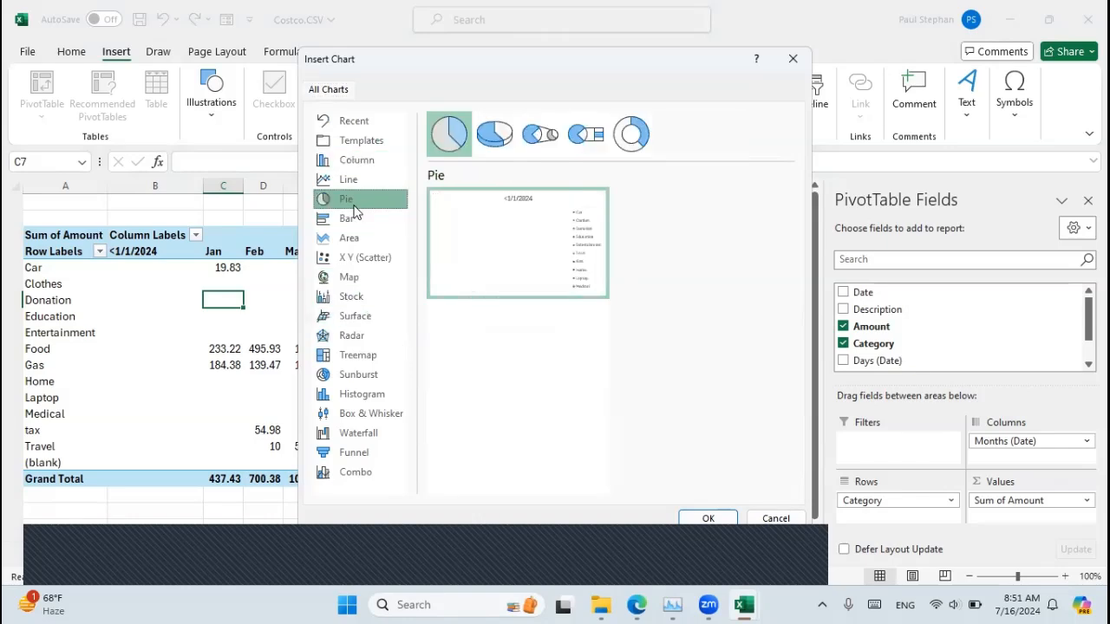
left_click(724, 519)
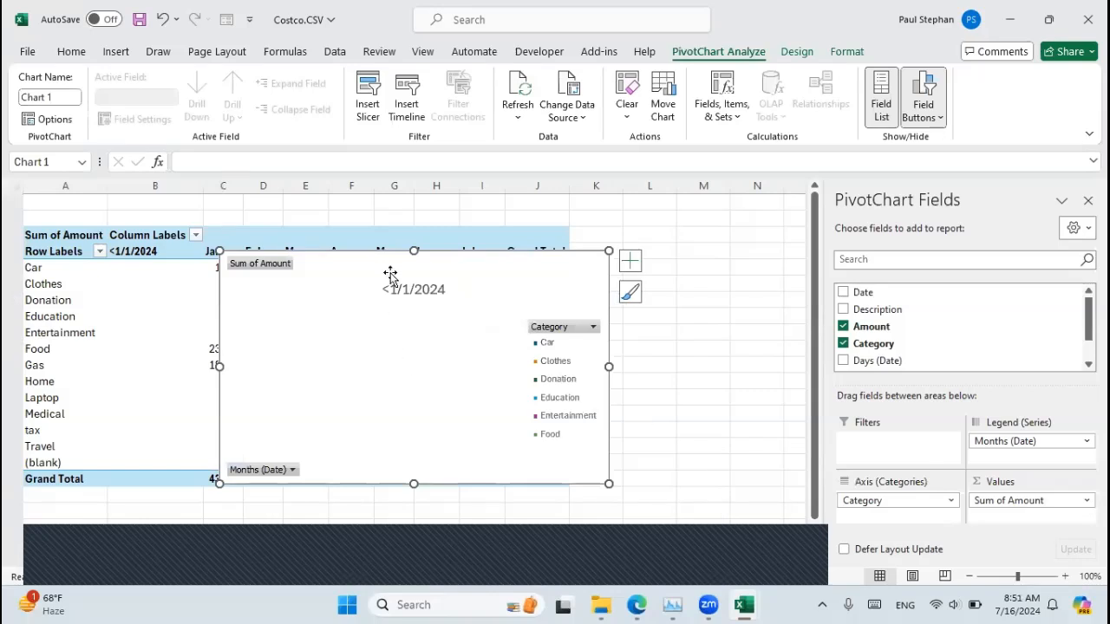
left_click_drag(390, 264, 701, 240)
Exclude the <1/1/2024 item from the PivotTable's months and hide all field buttons on the pie chart
left_click(196, 236)
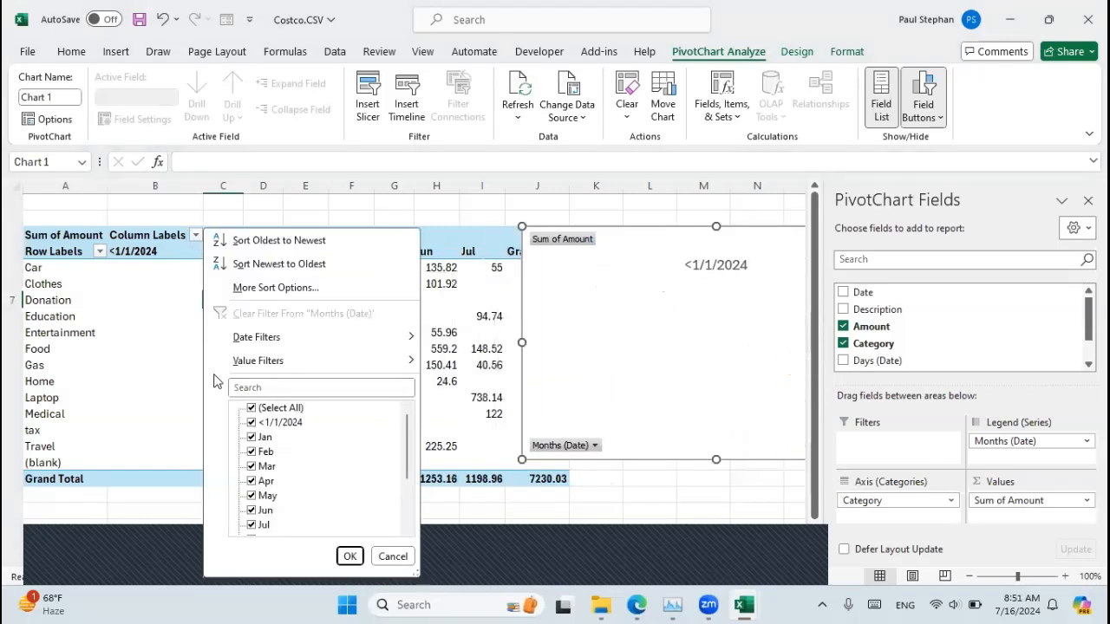
left_click(252, 423)
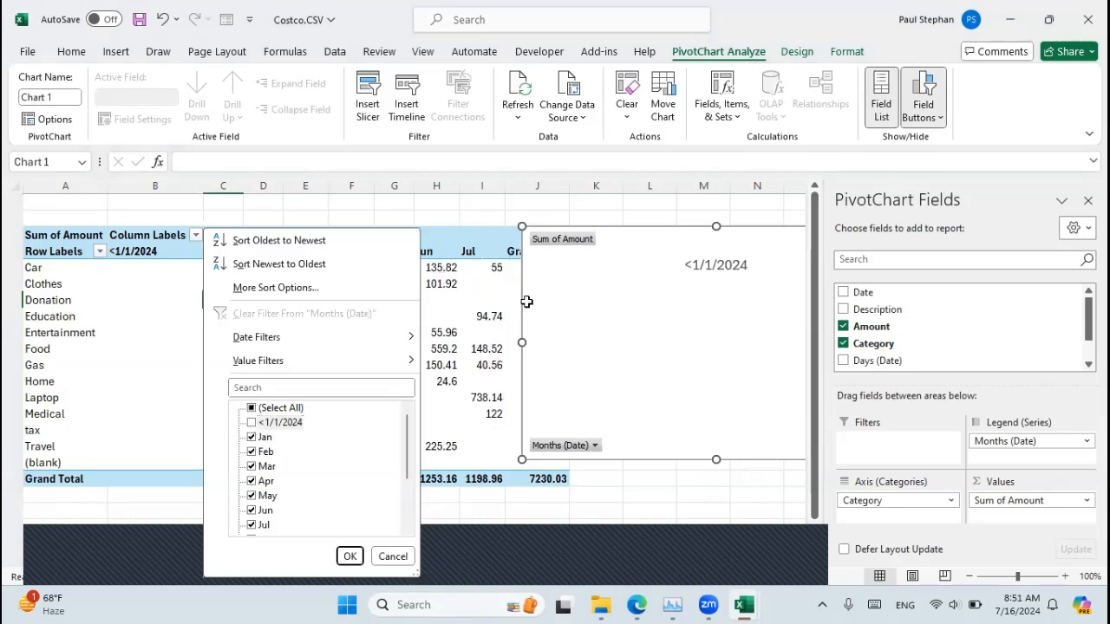
key("Return")
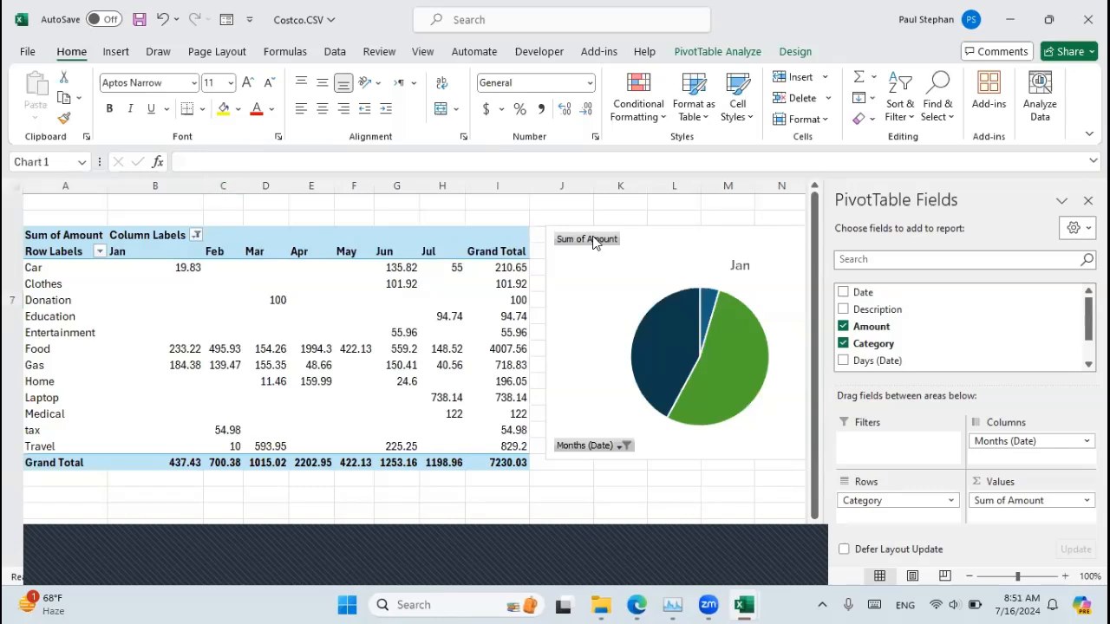
right_click(593, 241)
left_click(494, 419)
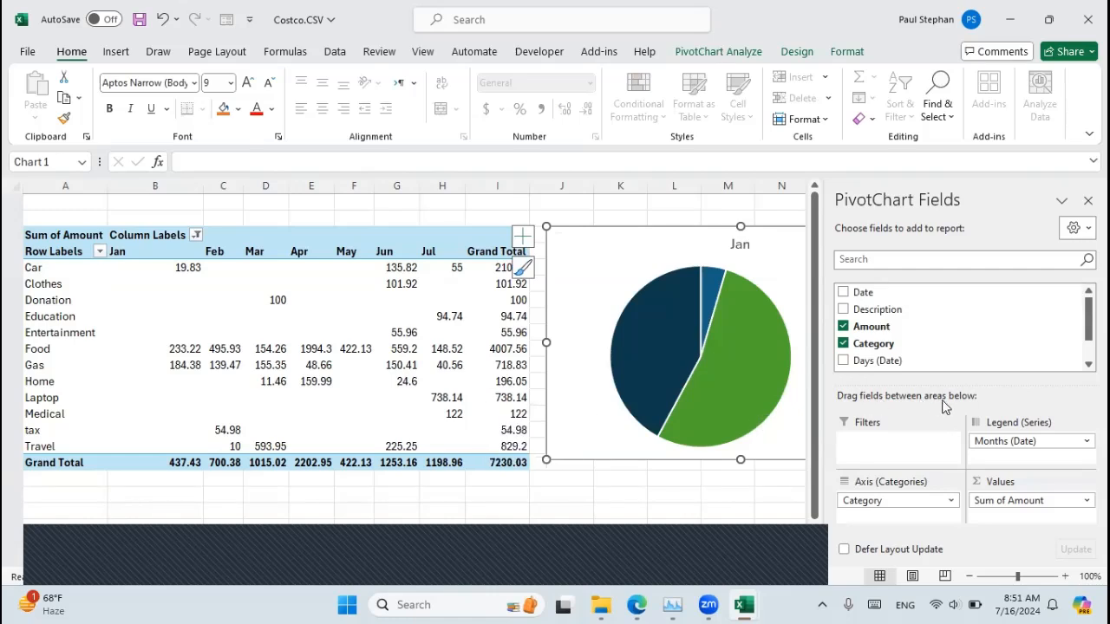
Add a slicer for the Months (Date) field
mouse_move(614, 388)
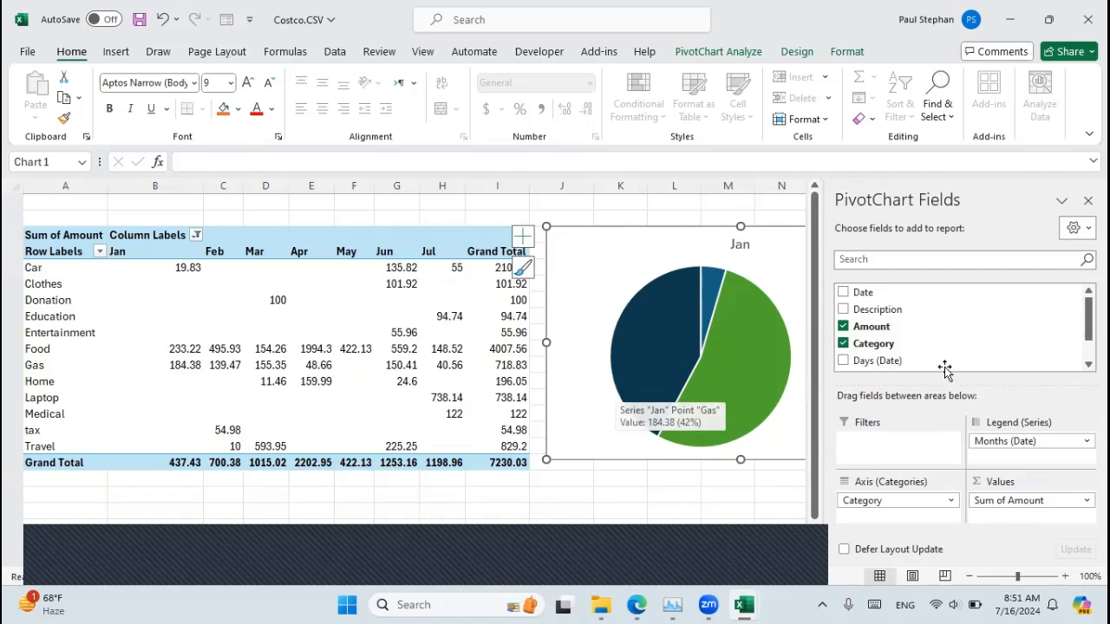
scroll(930, 333, "down", 2)
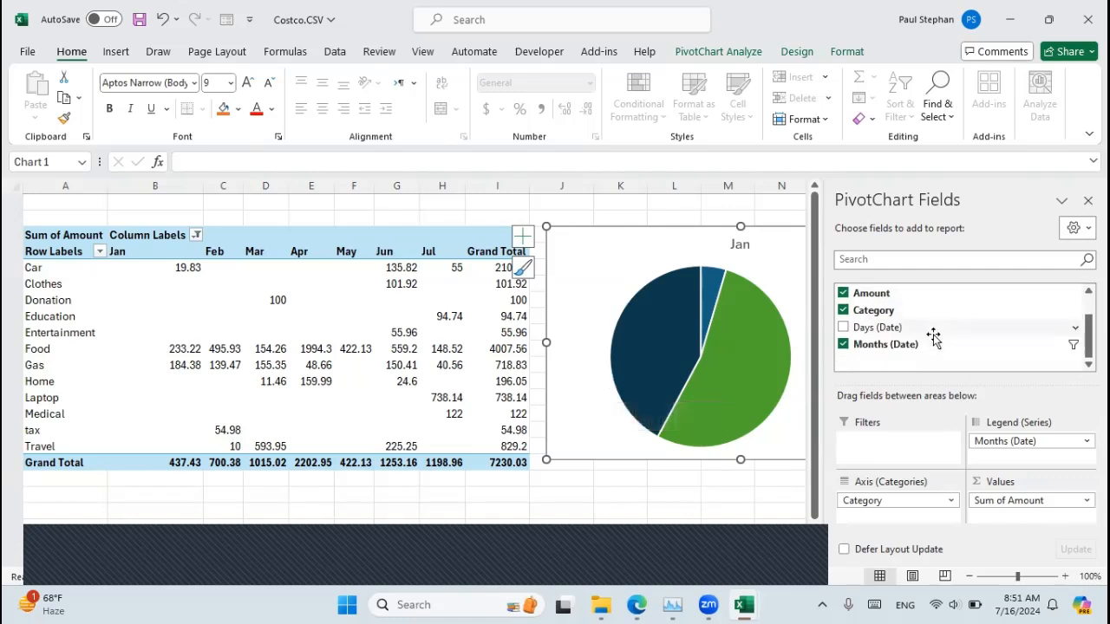
right_click(884, 344)
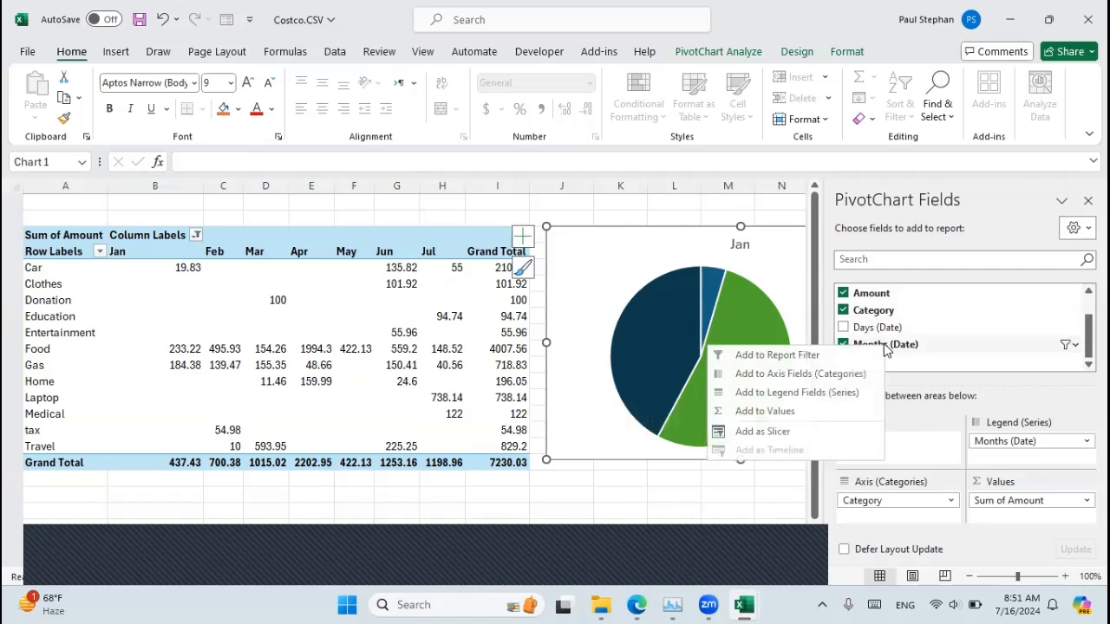
left_click(748, 431)
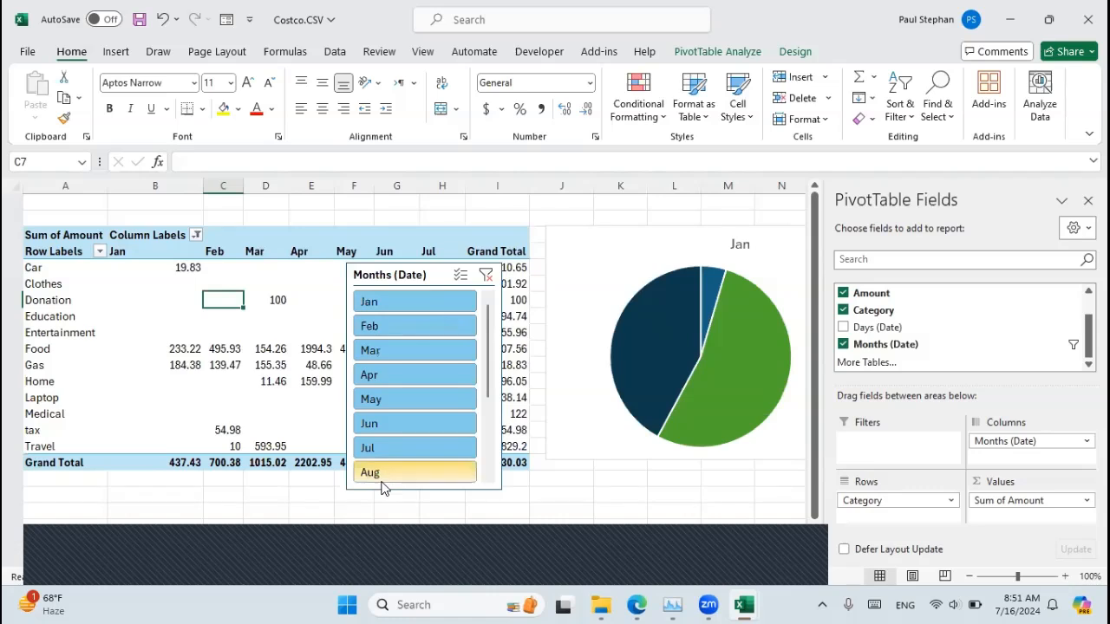
Set the Months (Date) slicer to hide items with no data and filter the report to Feb
right_click(435, 279)
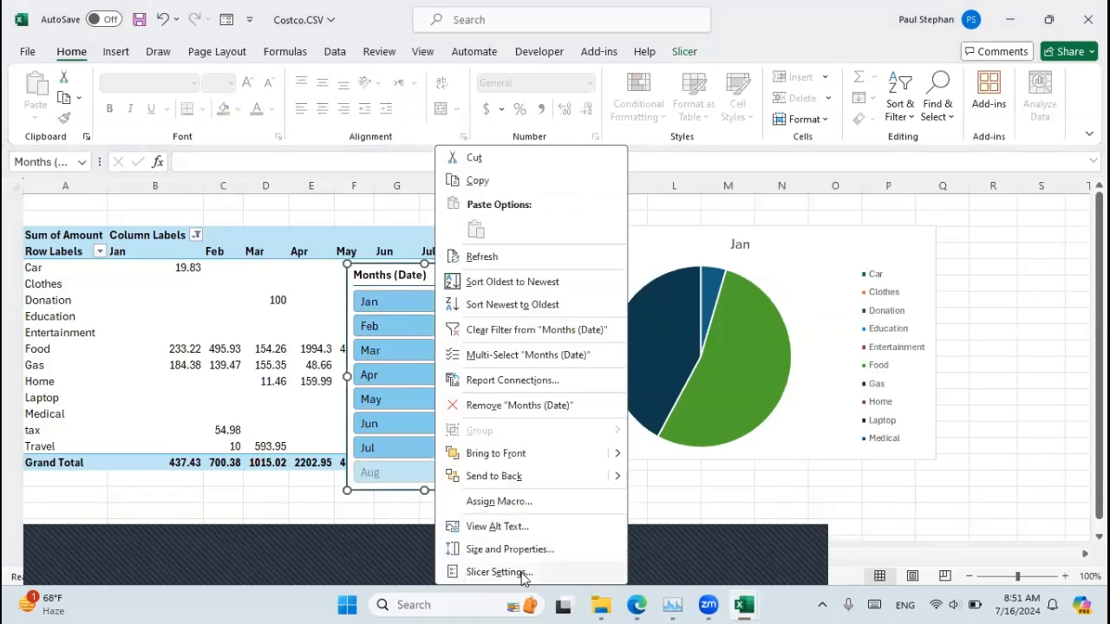
left_click(538, 571)
left_click(559, 494)
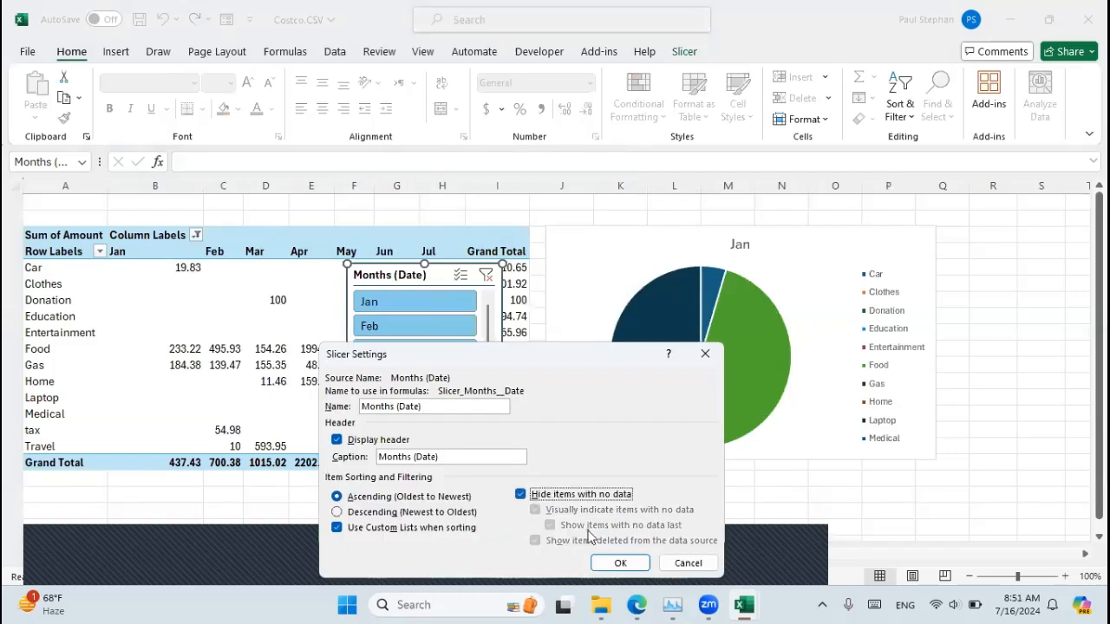
left_click(616, 564)
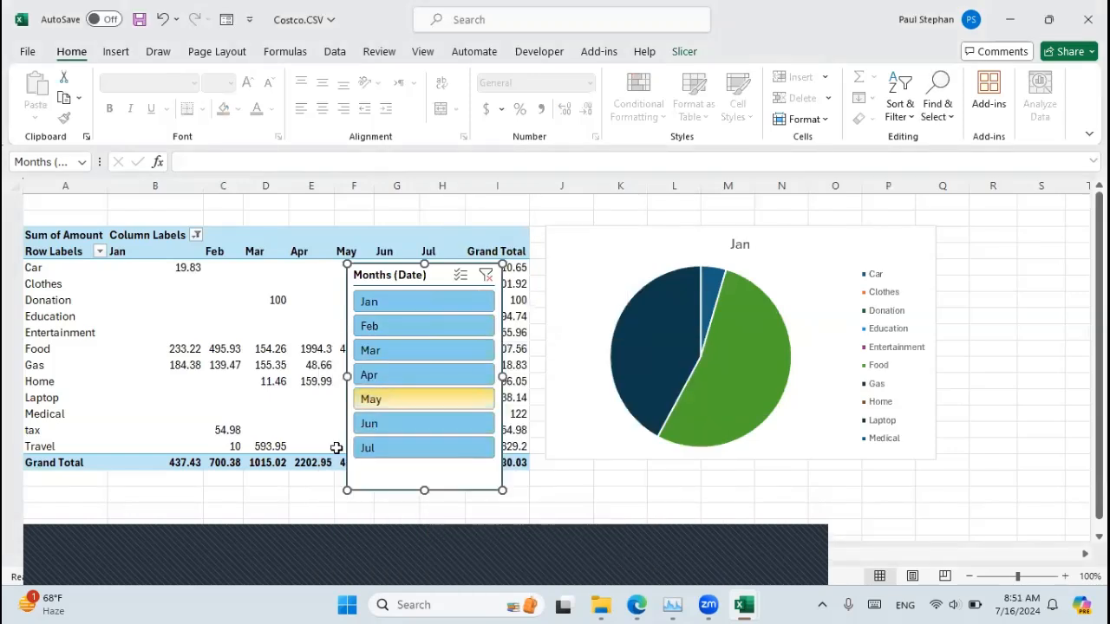
left_click(445, 329)
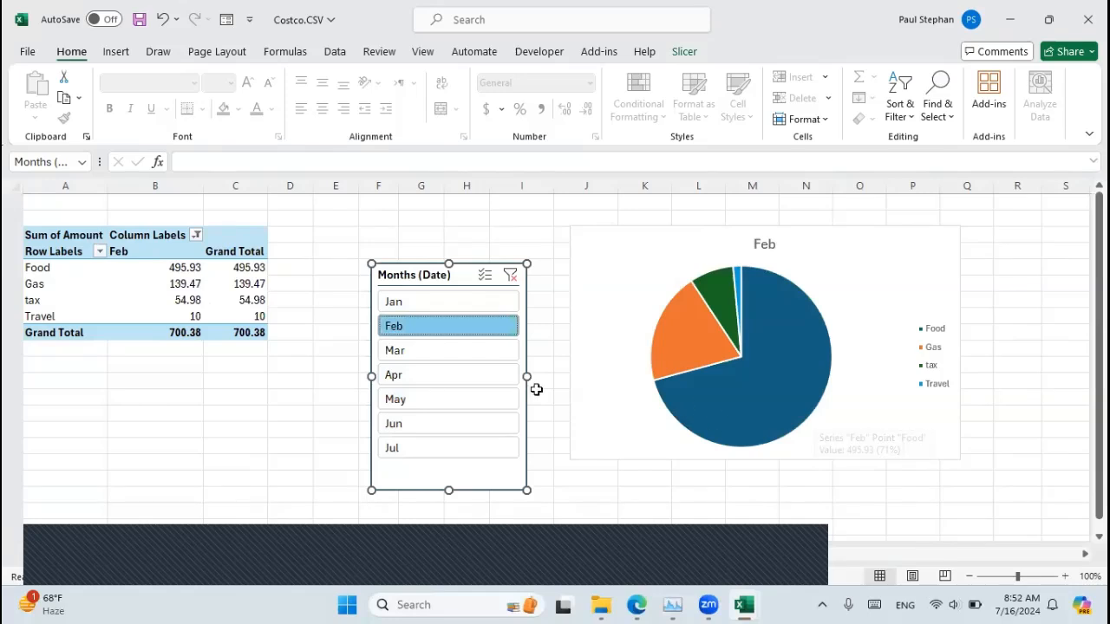
Close the PivotChart field list and add data labels to the pie chart
left_click(886, 260)
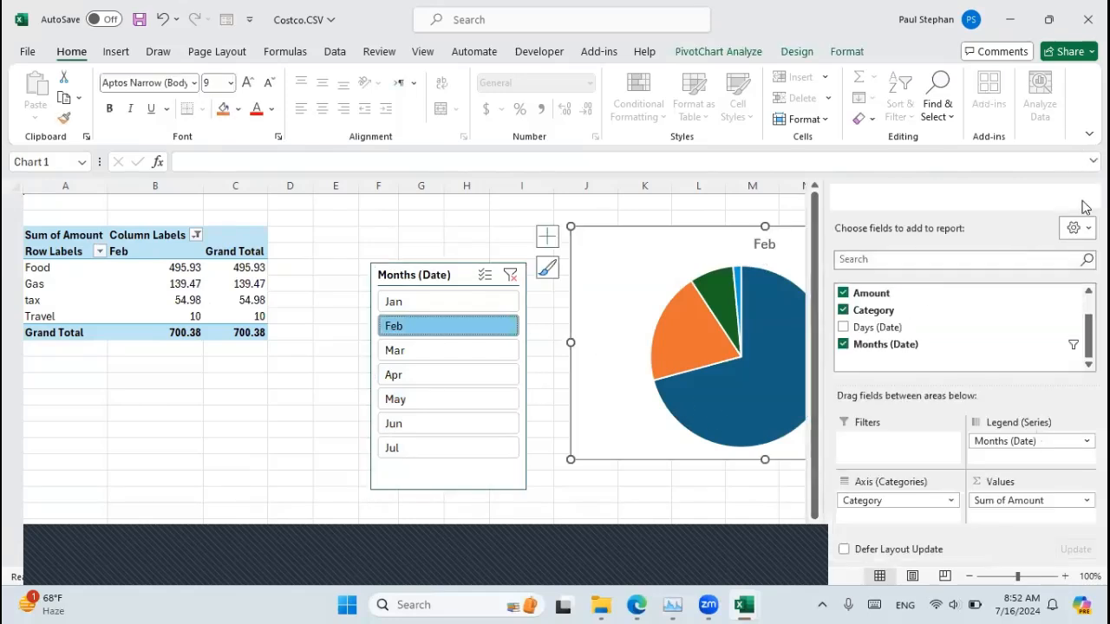
left_click(1085, 202)
left_click(980, 240)
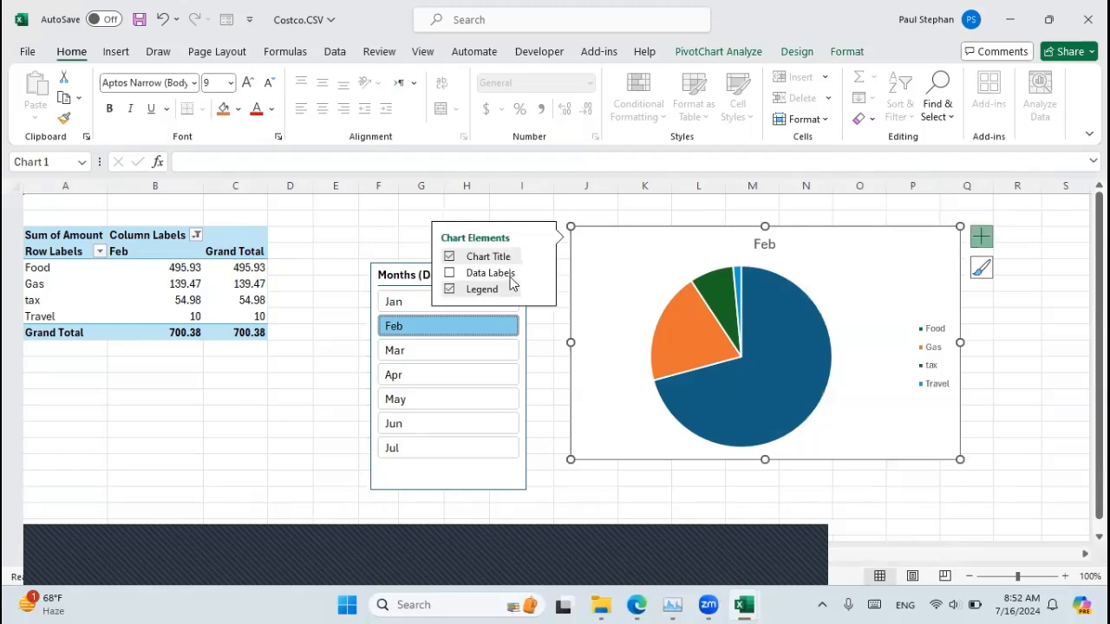
left_click(478, 274)
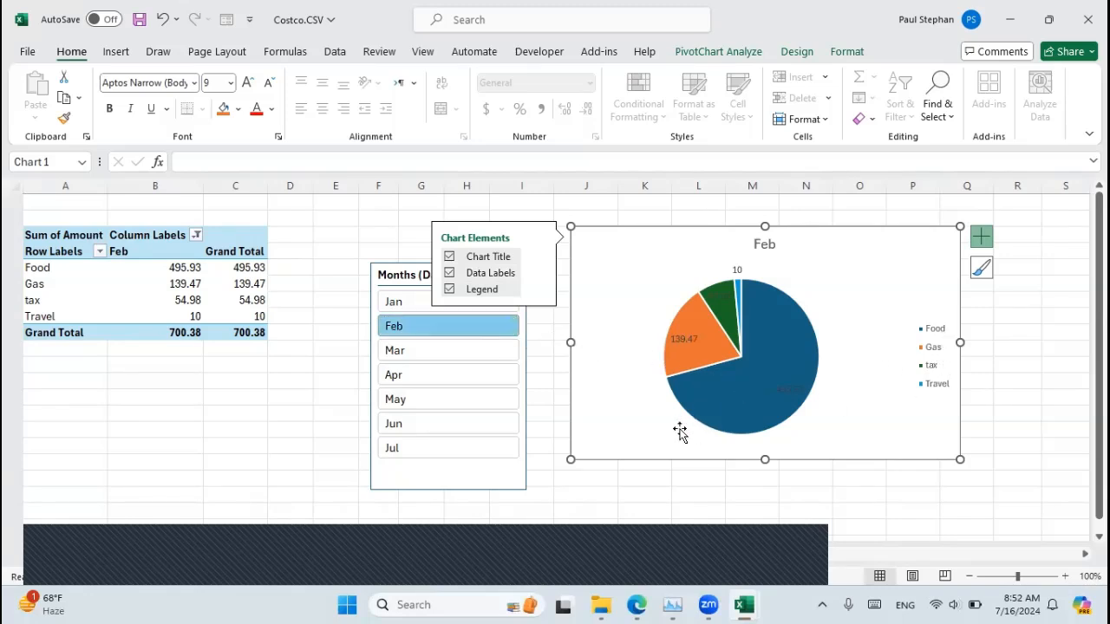
Include the category name and percentage along with the value in the pie chart's data labels
left_click(539, 274)
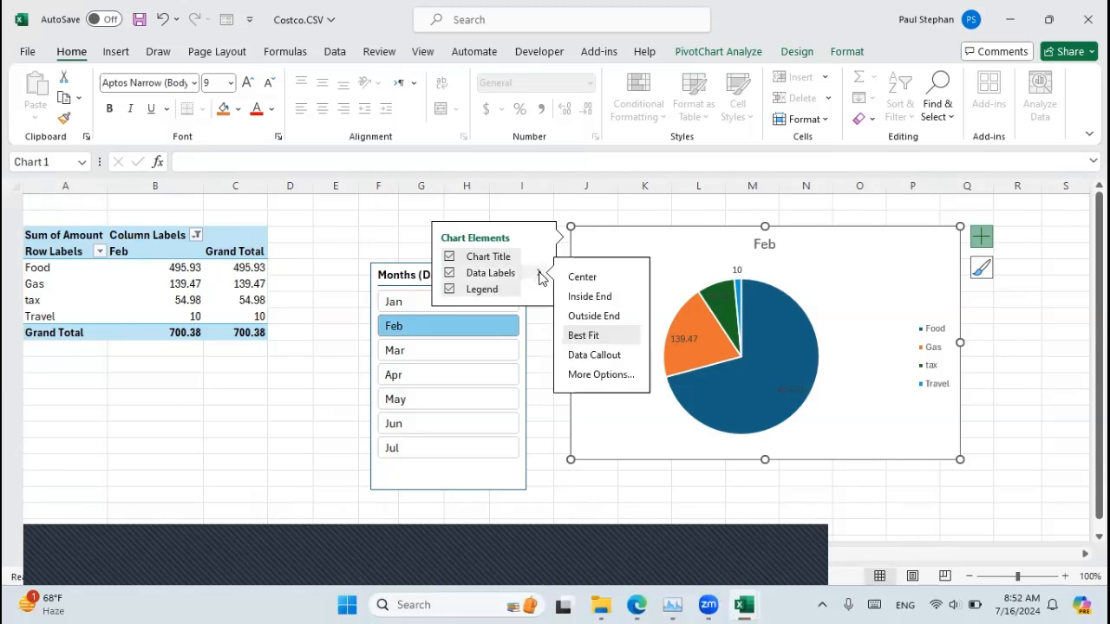
left_click(603, 378)
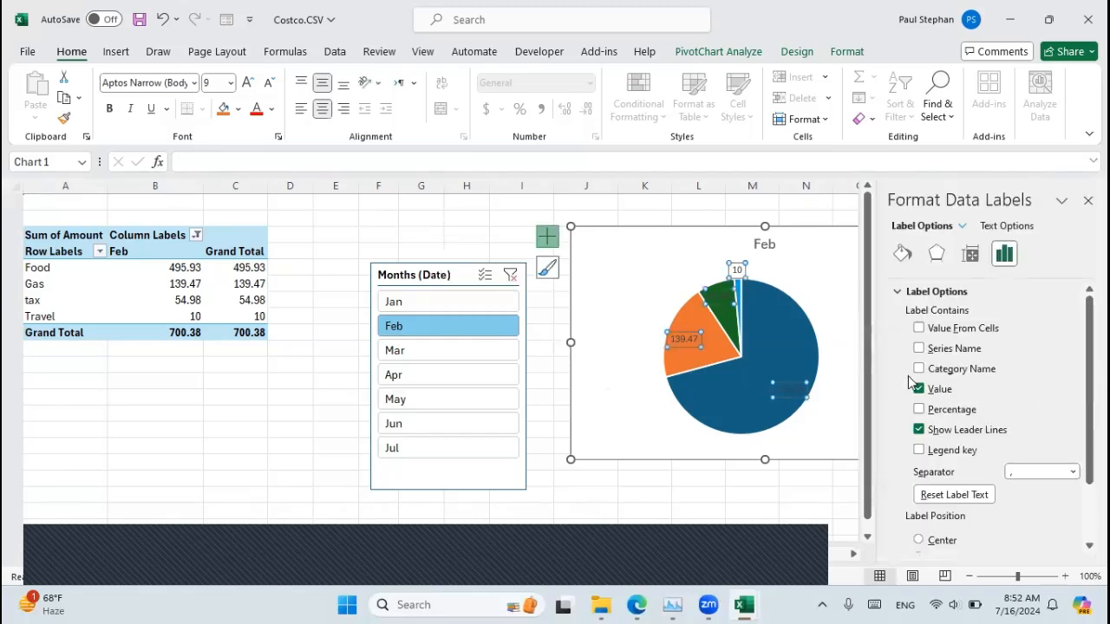
left_click(919, 369)
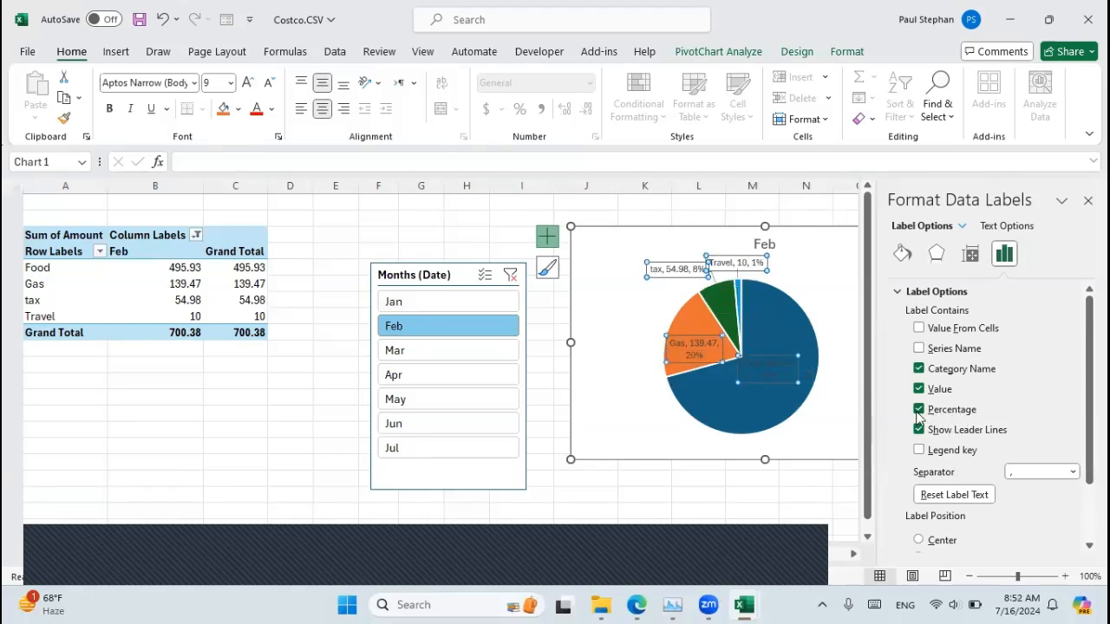
Remove the percentage from the pie chart's data labels and apply the Accounting number format to all PivotTable amounts, including the totals
left_click(919, 411)
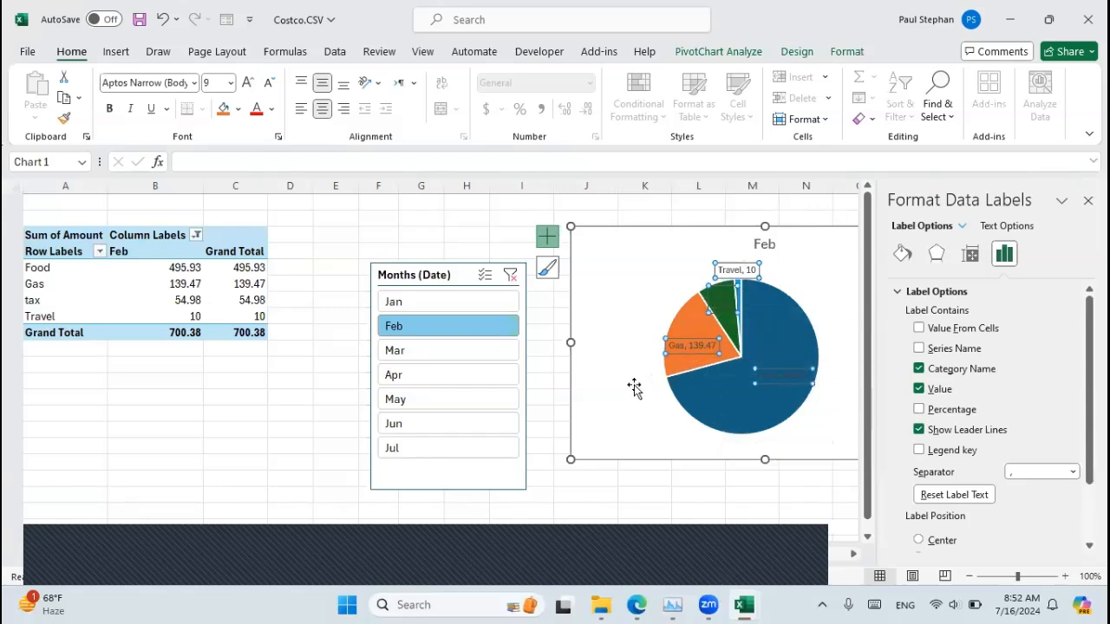
left_click_drag(150, 266, 241, 334)
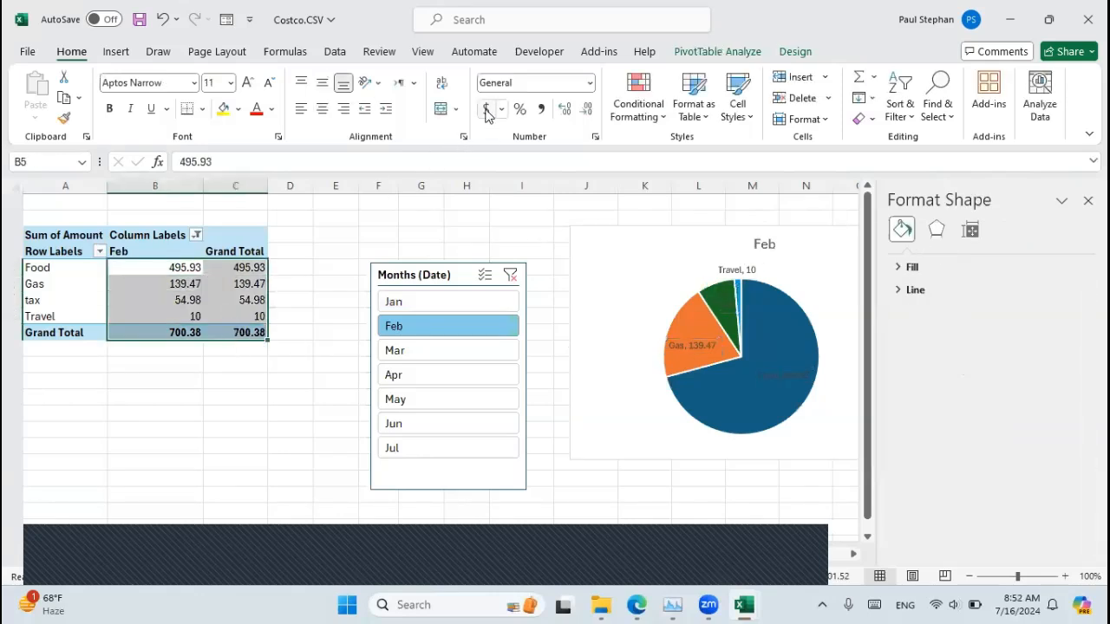
left_click(487, 110)
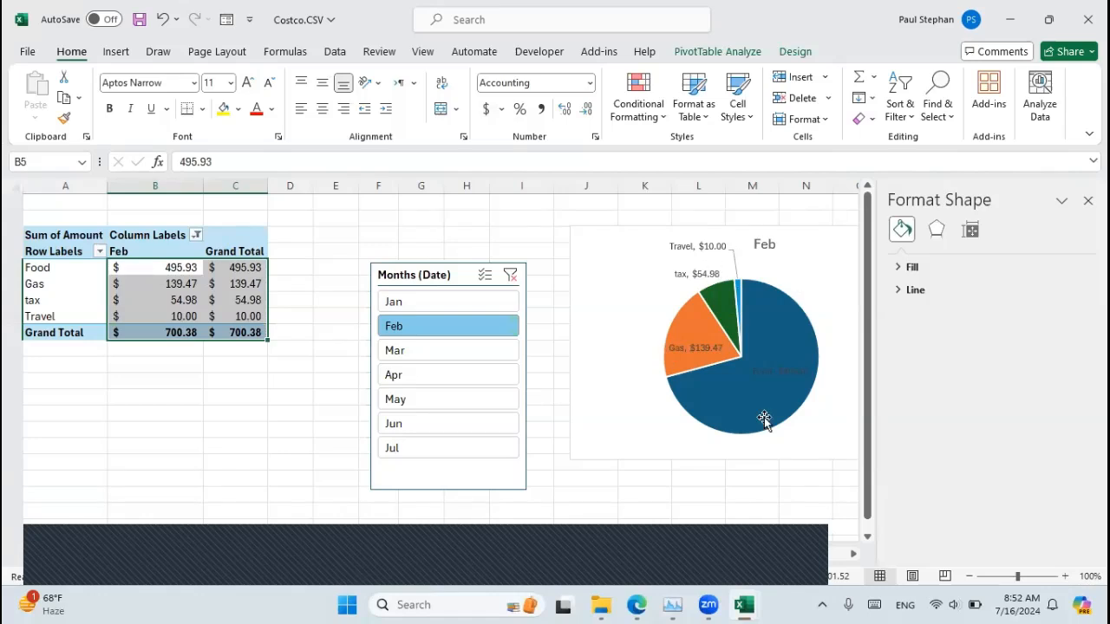
Filter the report to Jun with the Months (Date) slicer and close the Format Shape pane
left_click(469, 424)
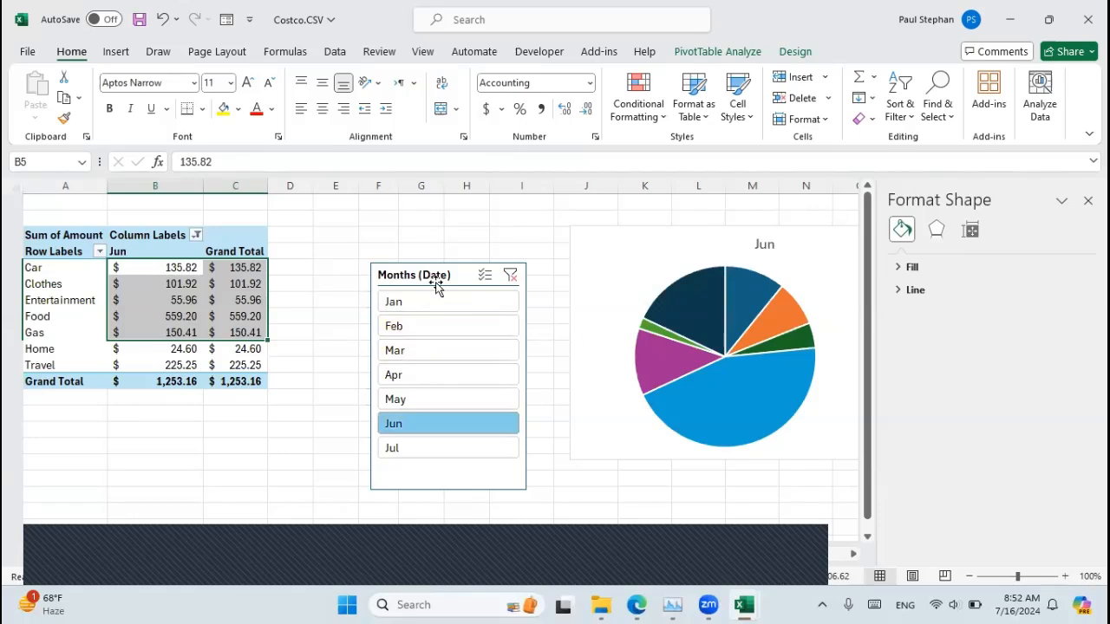
scroll(620, 272, "right", 3)
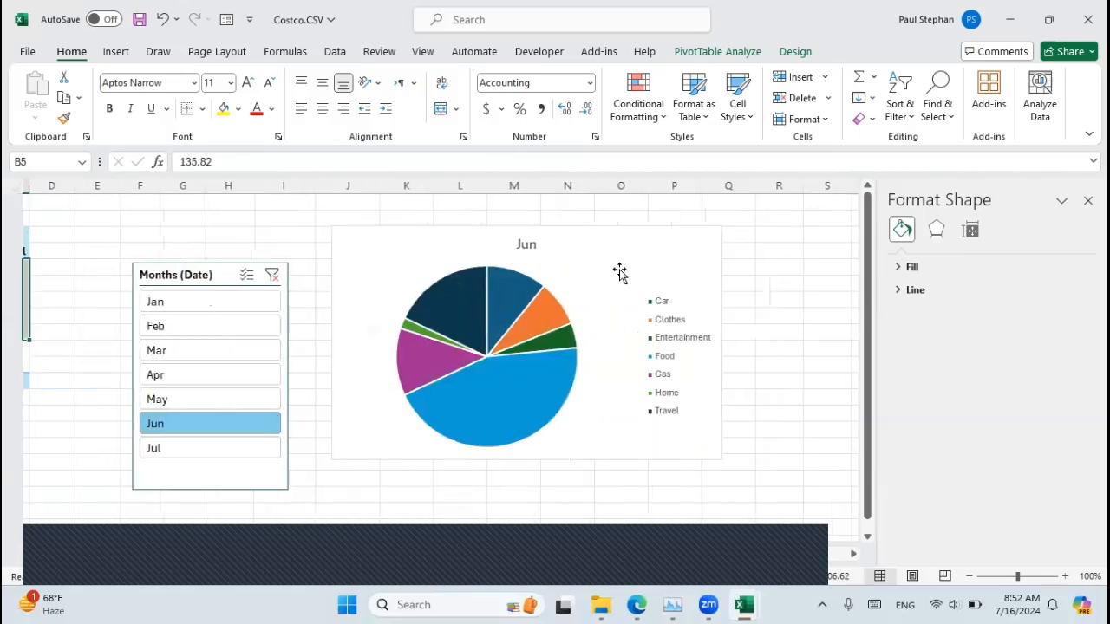
scroll(620, 272, "left", 3)
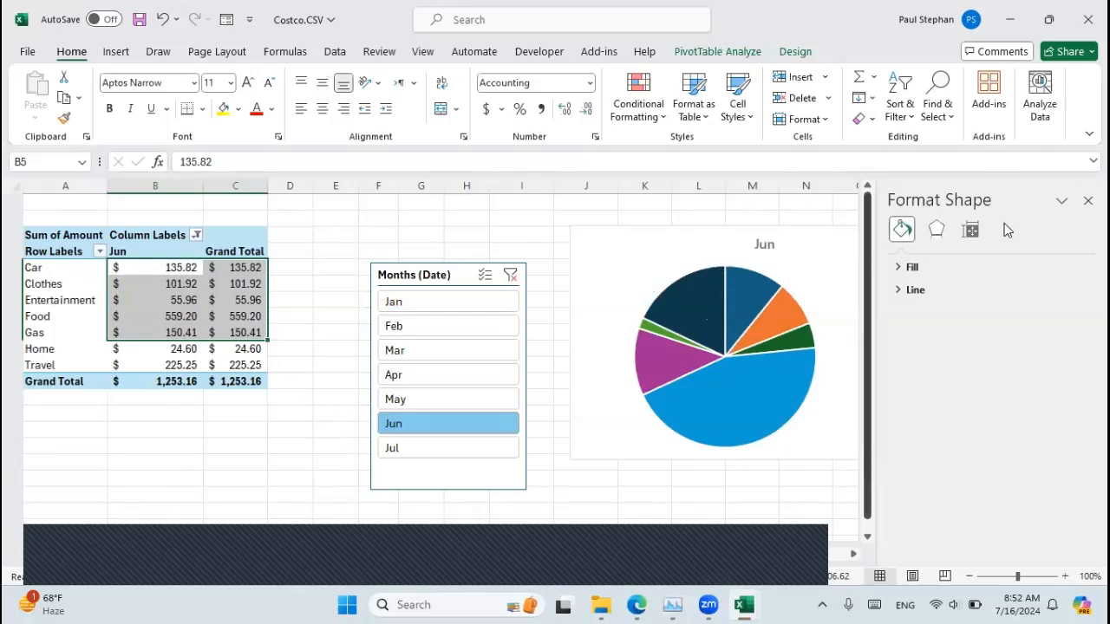
left_click(1087, 201)
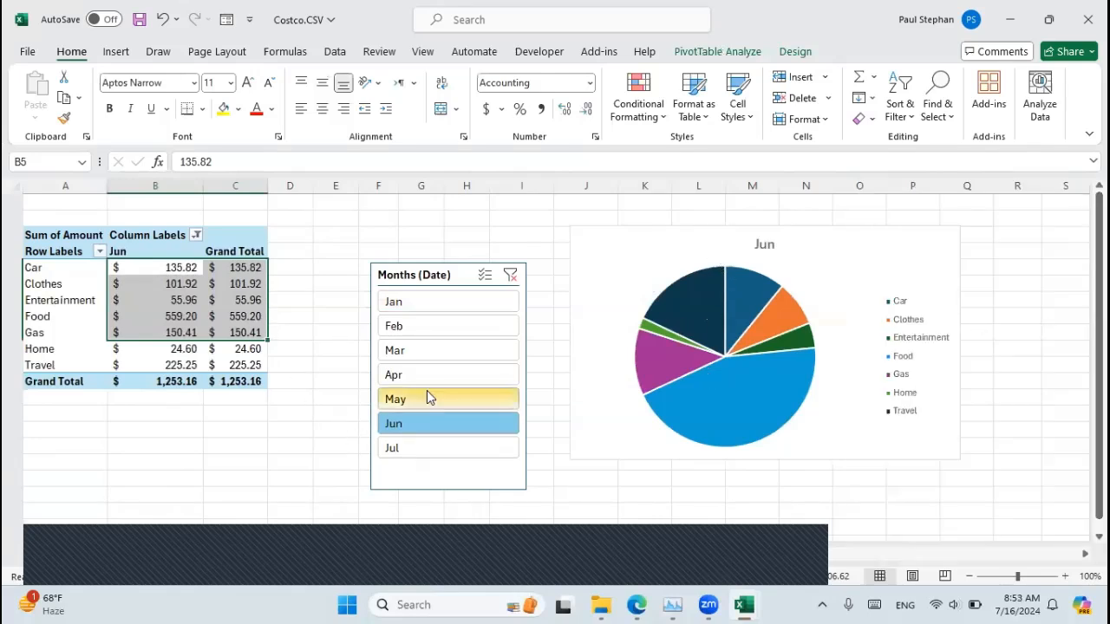
mouse_move(725, 444)
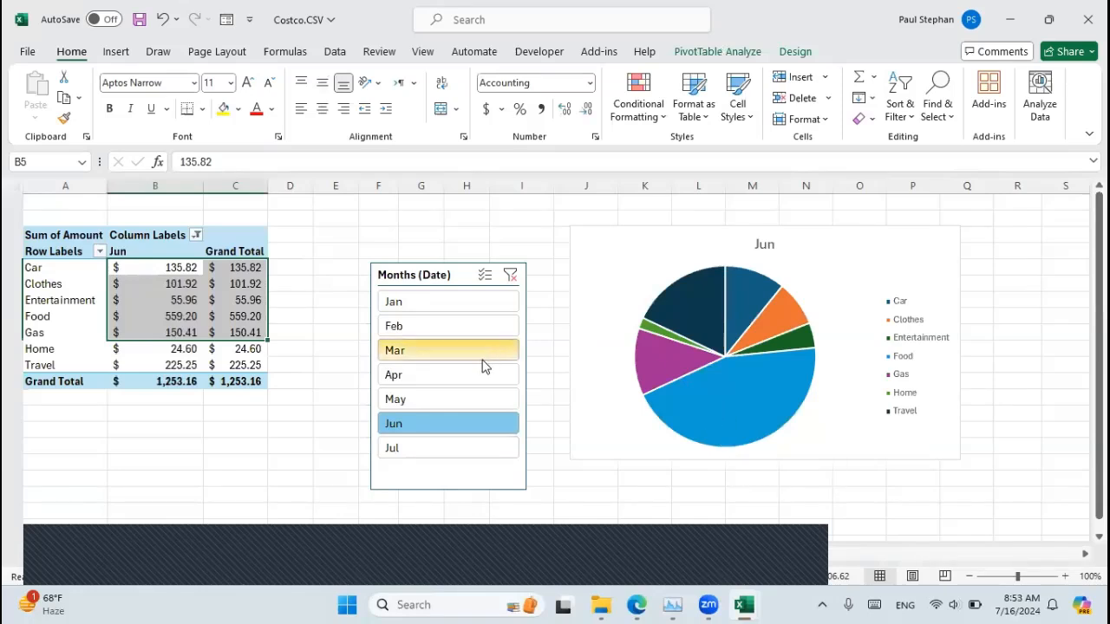
Delete the pie chart and the Months (Date) slicer from the sheet
left_click(617, 251)
key("Delete")
left_click(424, 278)
key("Delete")
Clear the month filter from the PivotTable so that all months are included
left_click(171, 315)
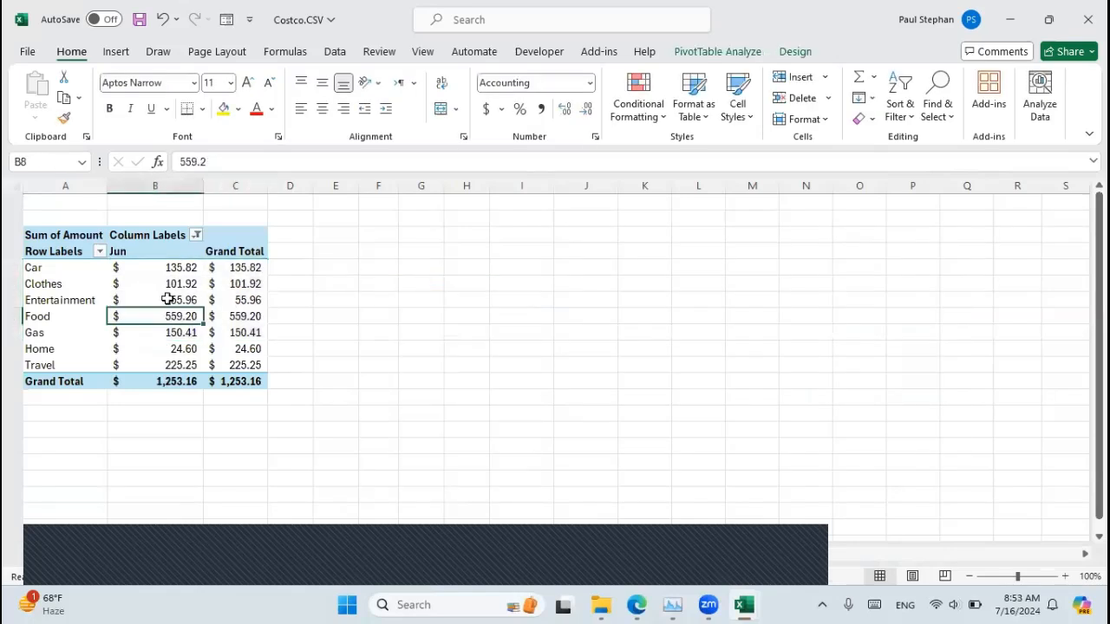
left_click(334, 50)
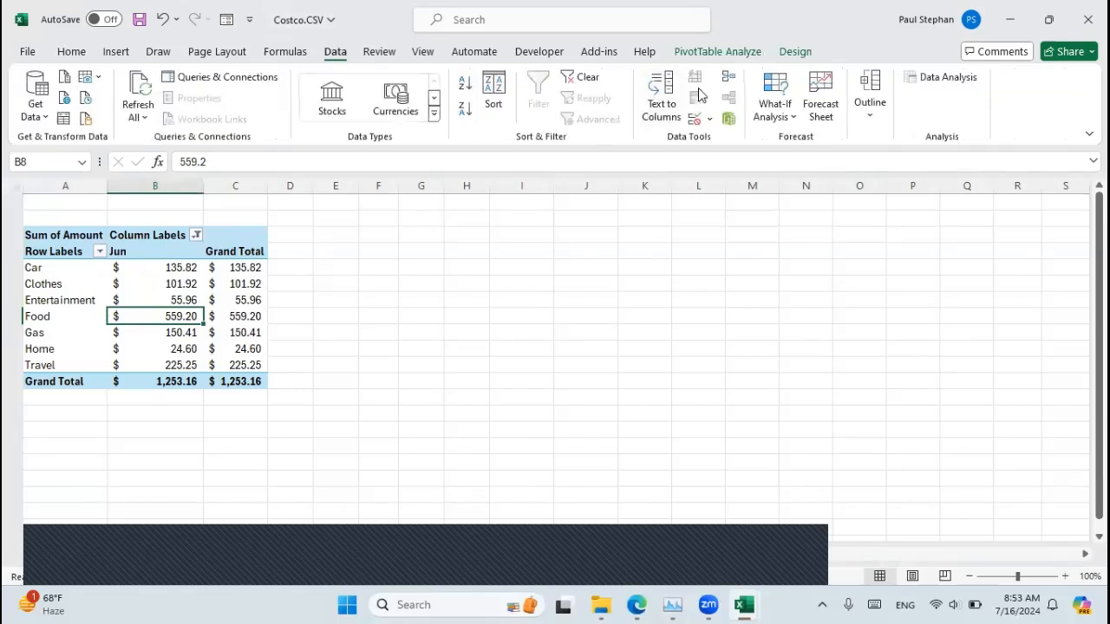
left_click(576, 77)
left_click(406, 415)
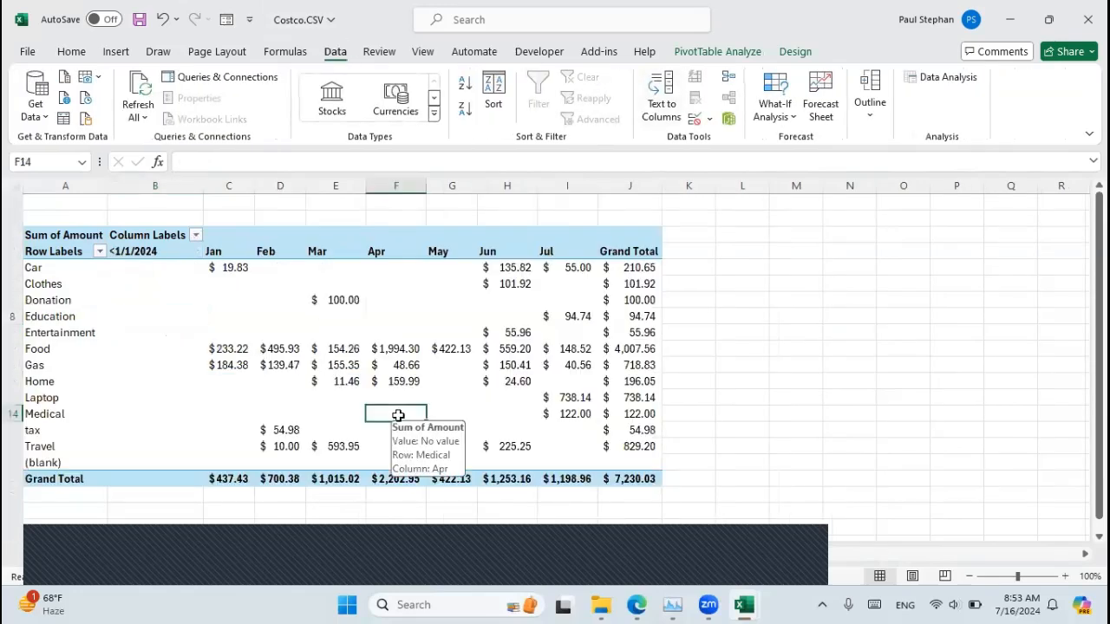
Show the PivotTable field list and move Months (Date) from the columns to the rows, above Category
left_click(718, 51)
left_click(1021, 78)
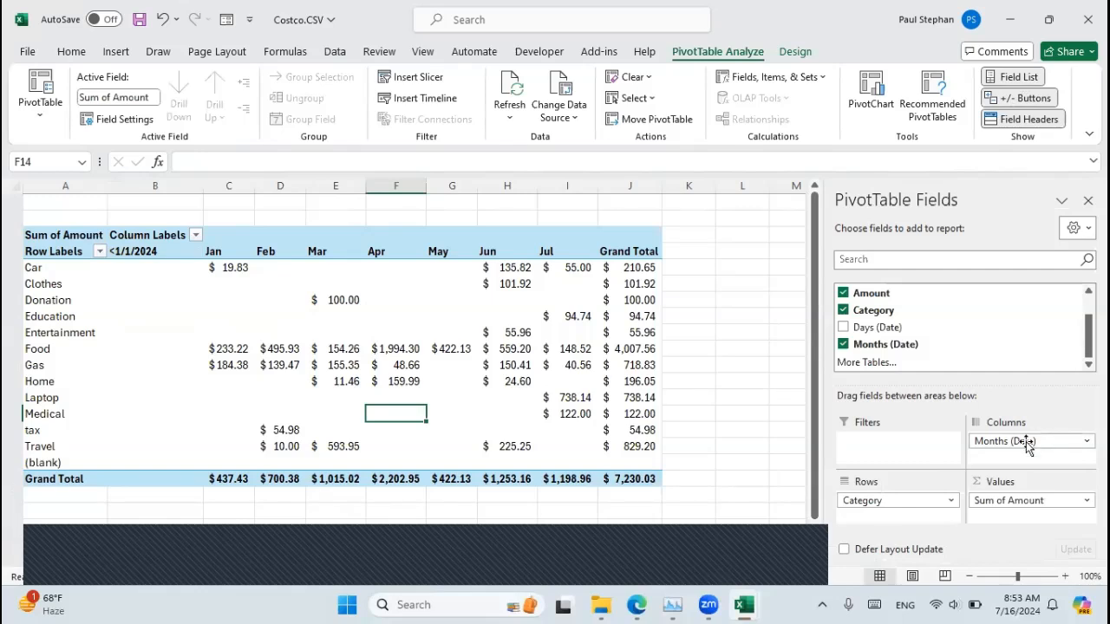
left_click_drag(1025, 444, 874, 500)
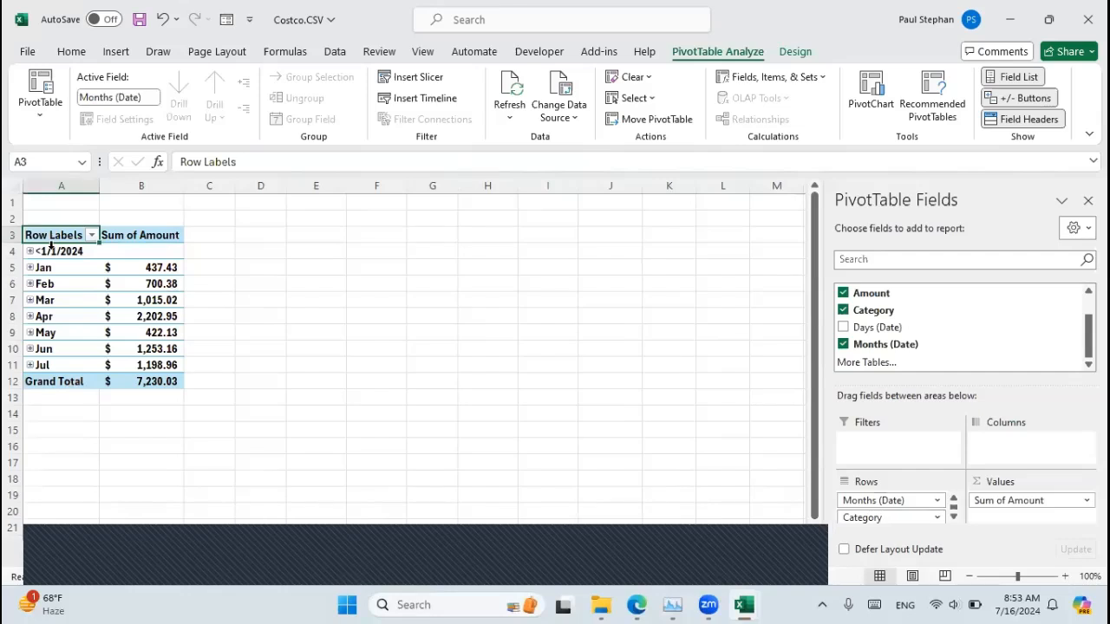
Expand Jan and Feb, followed by the entire Months (Date) field, and review the category amounts for each month
left_click(28, 270)
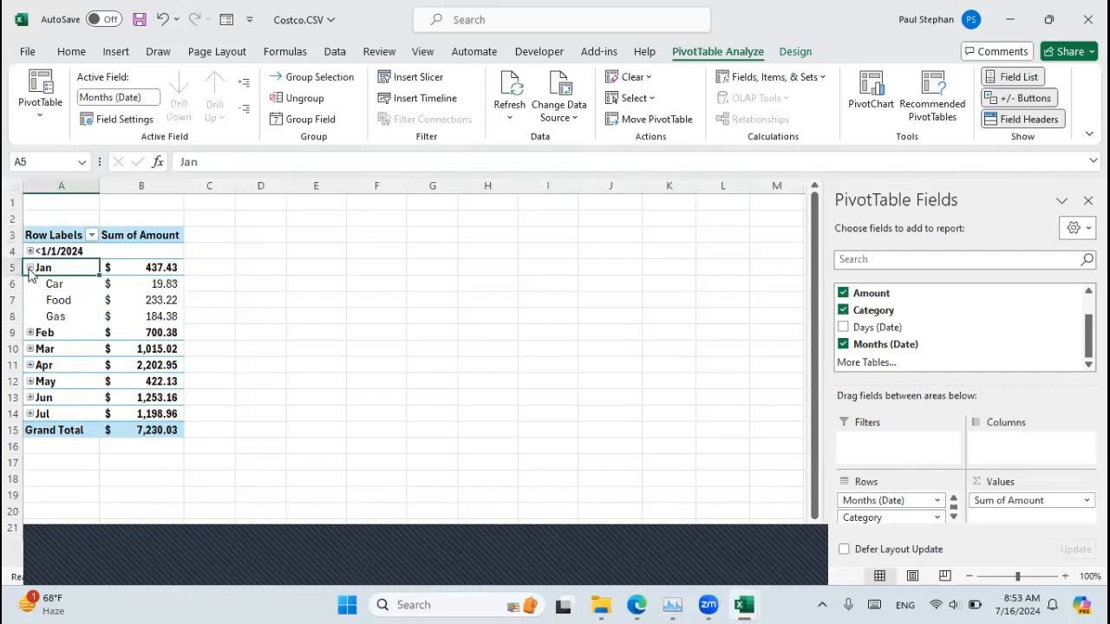
left_click(30, 334)
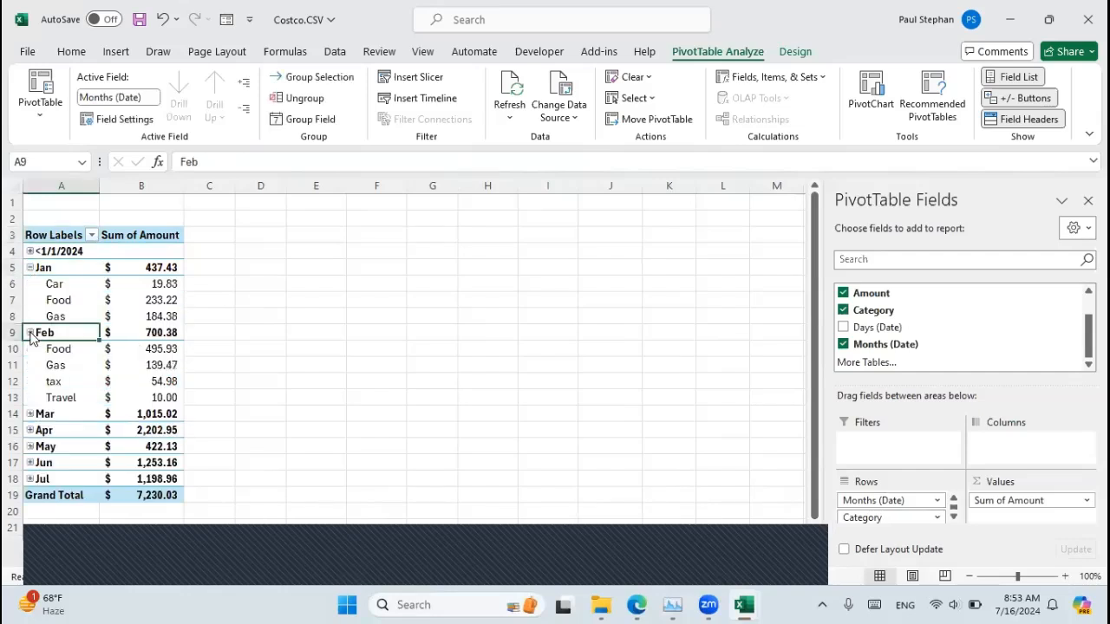
right_click(52, 417)
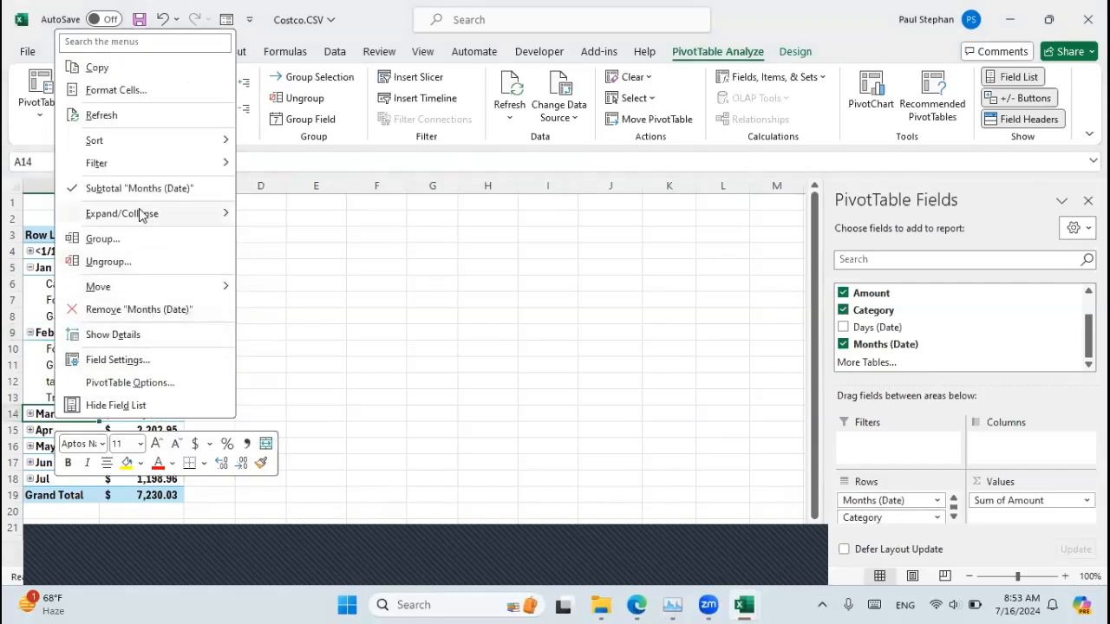
mouse_move(143, 215)
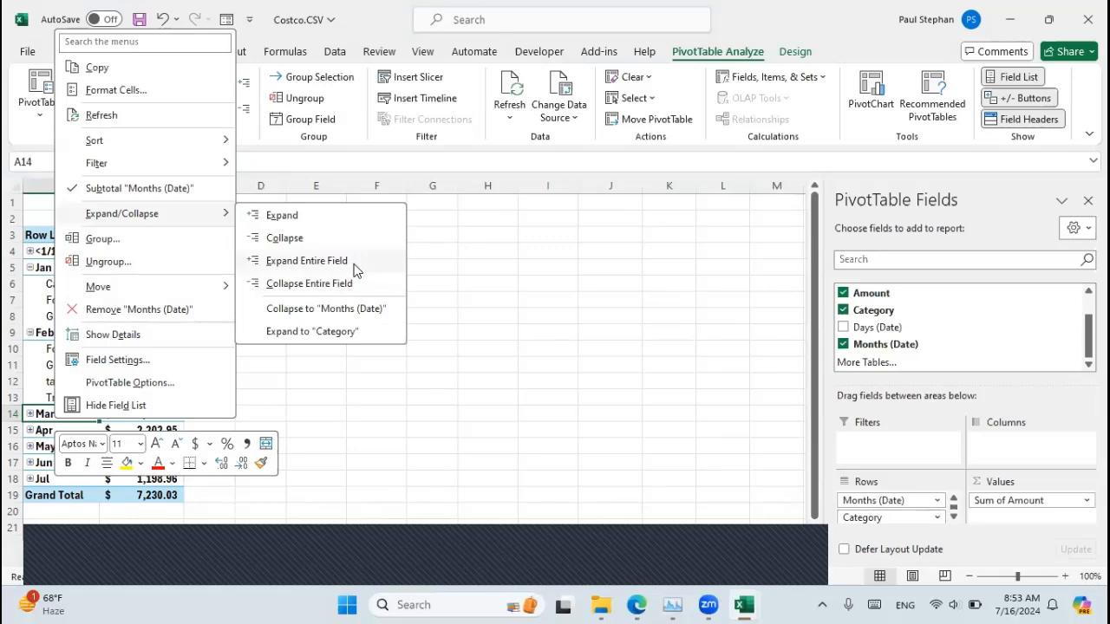
left_click(308, 260)
scroll(199, 340, "down", 6)
scroll(230, 339, "up", 6)
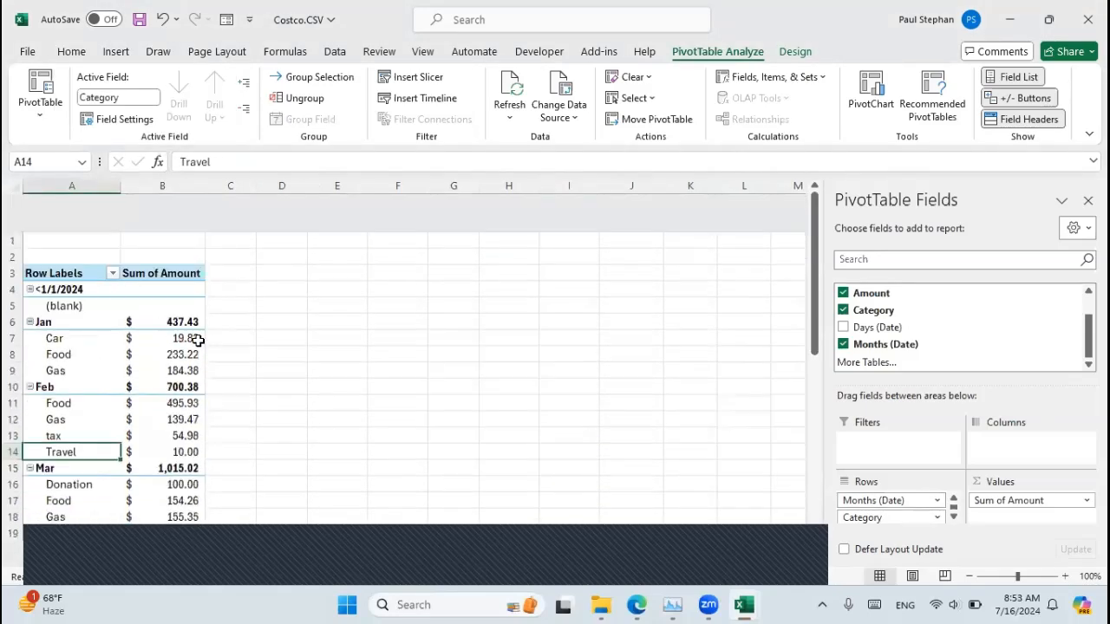
Place Category above Months (Date) in the rows, and finally move Category to the columns
left_click_drag(880, 520, 871, 500)
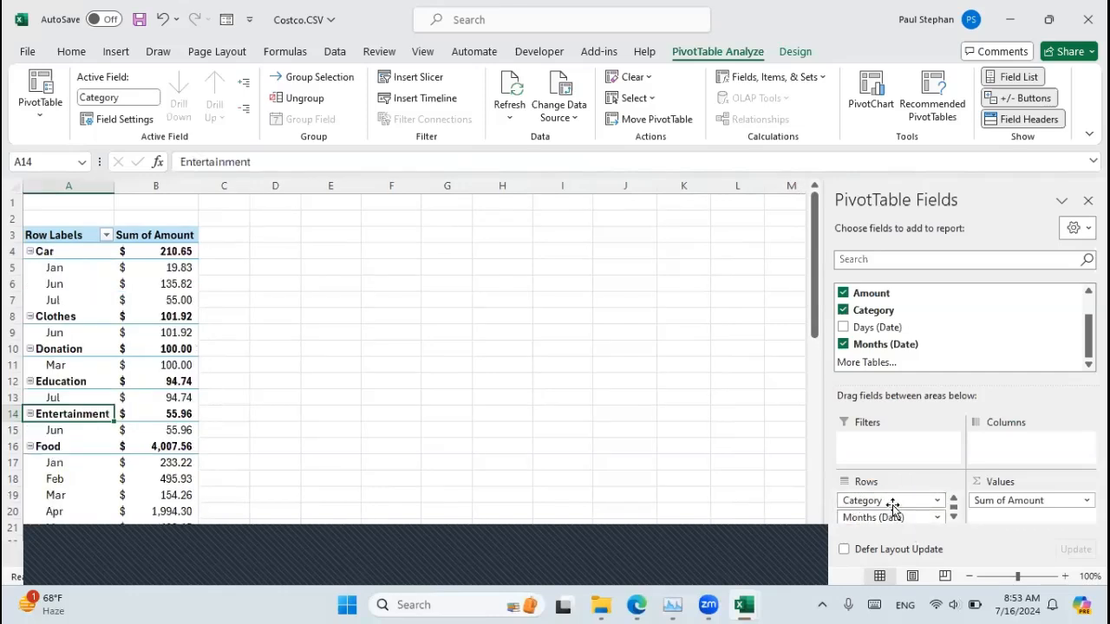
left_click_drag(893, 501, 1046, 444)
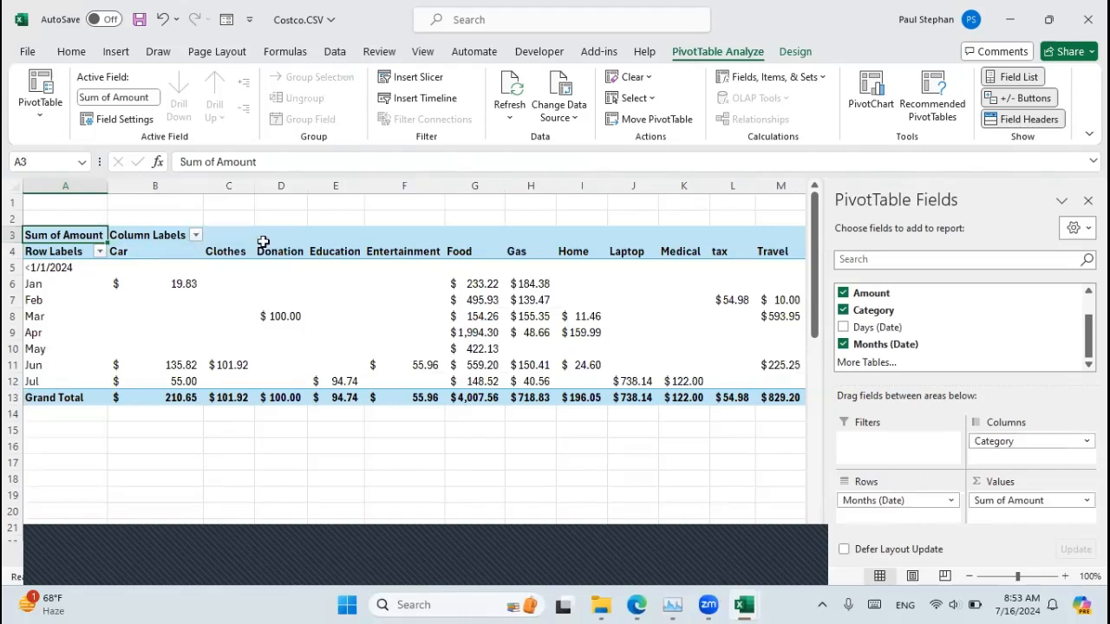
Insert a clustered column PivotChart based on the PivotTable of months by category
left_click(447, 348)
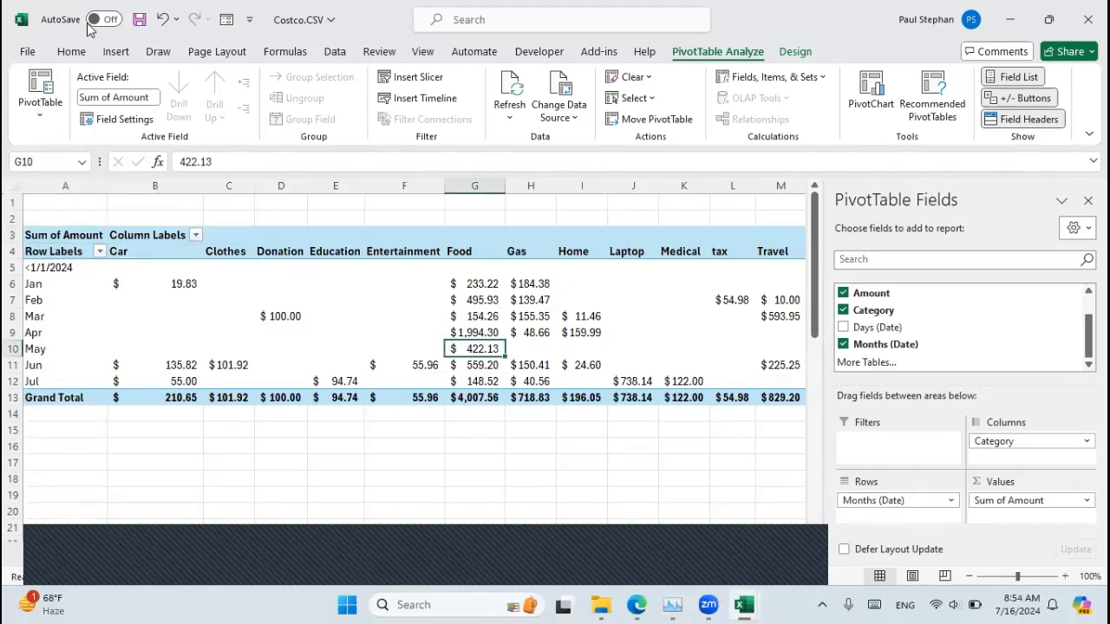
left_click(124, 51)
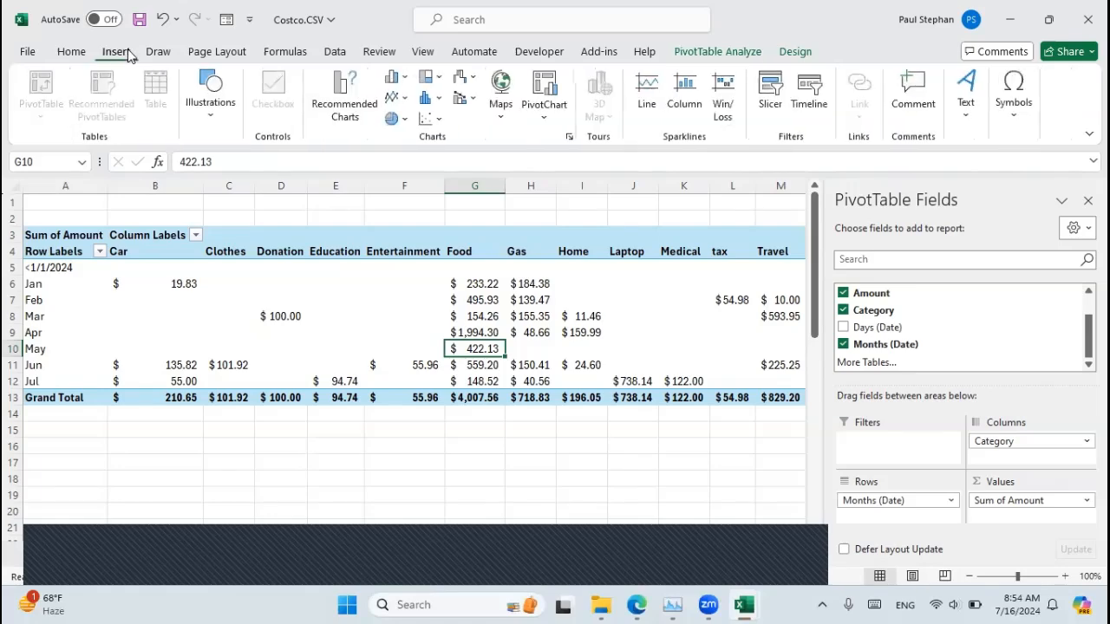
left_click(351, 102)
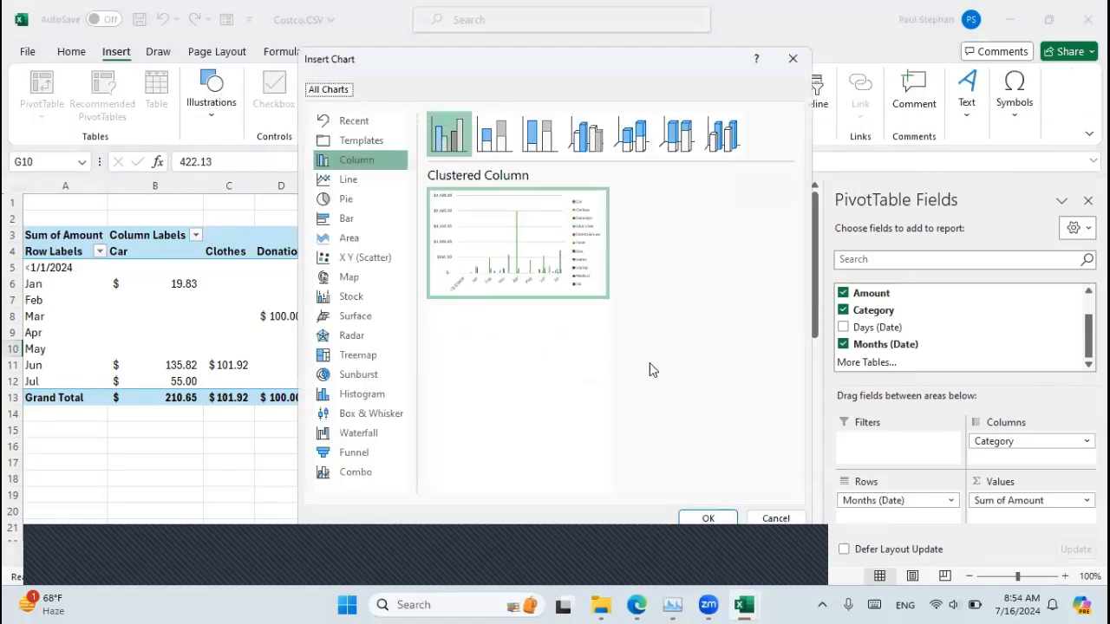
left_click(708, 519)
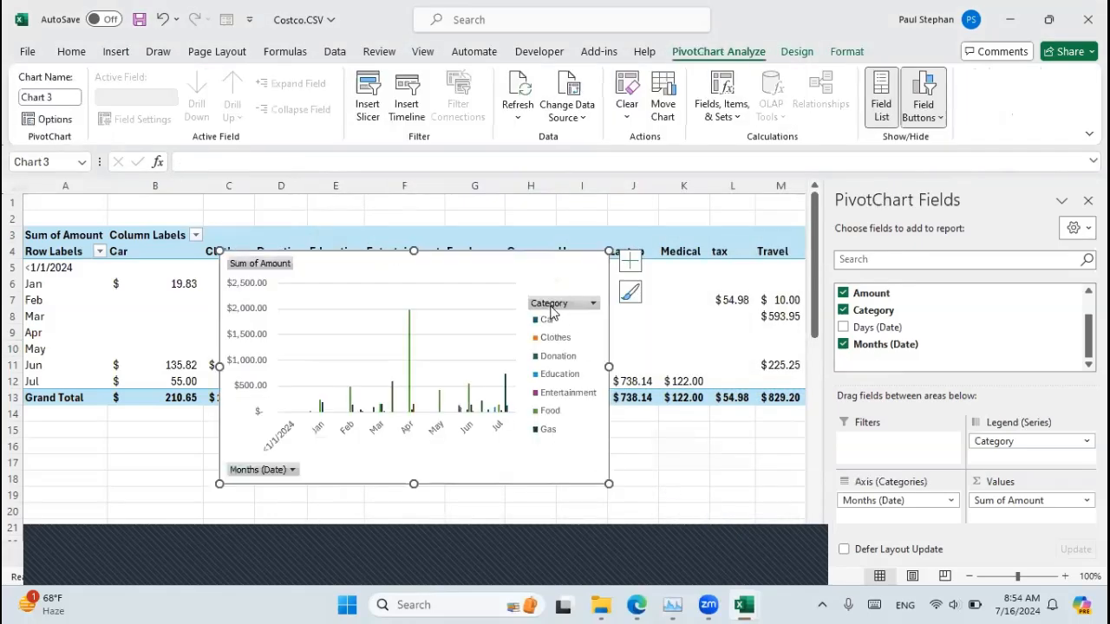
Hide all field buttons on the column PivotChart
right_click(551, 312)
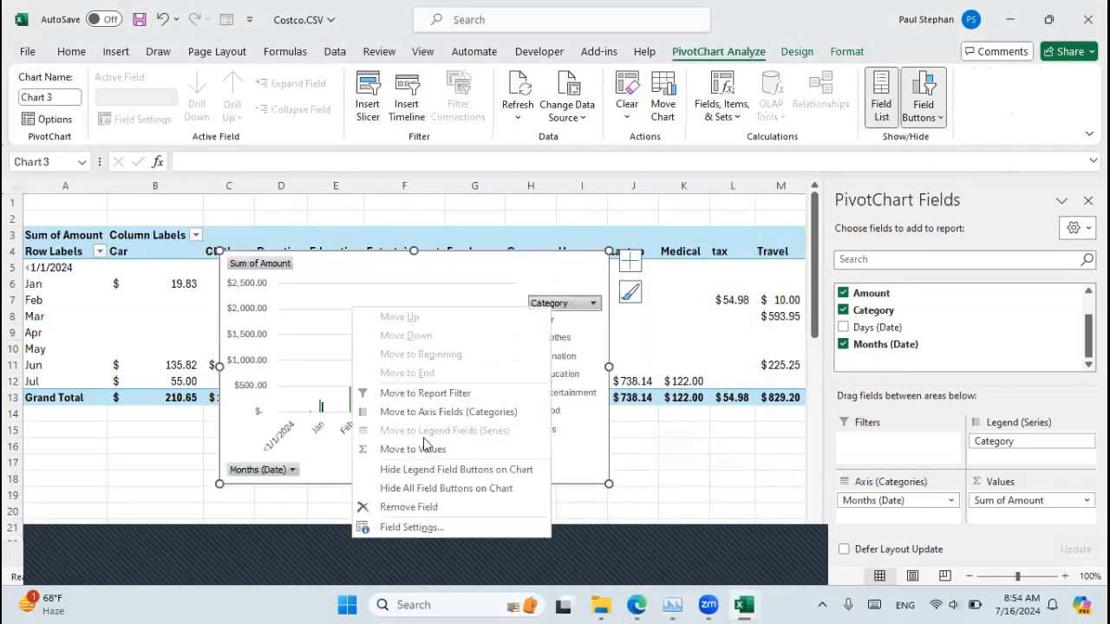
left_click(420, 488)
left_click_drag(622, 499, 727, 563)
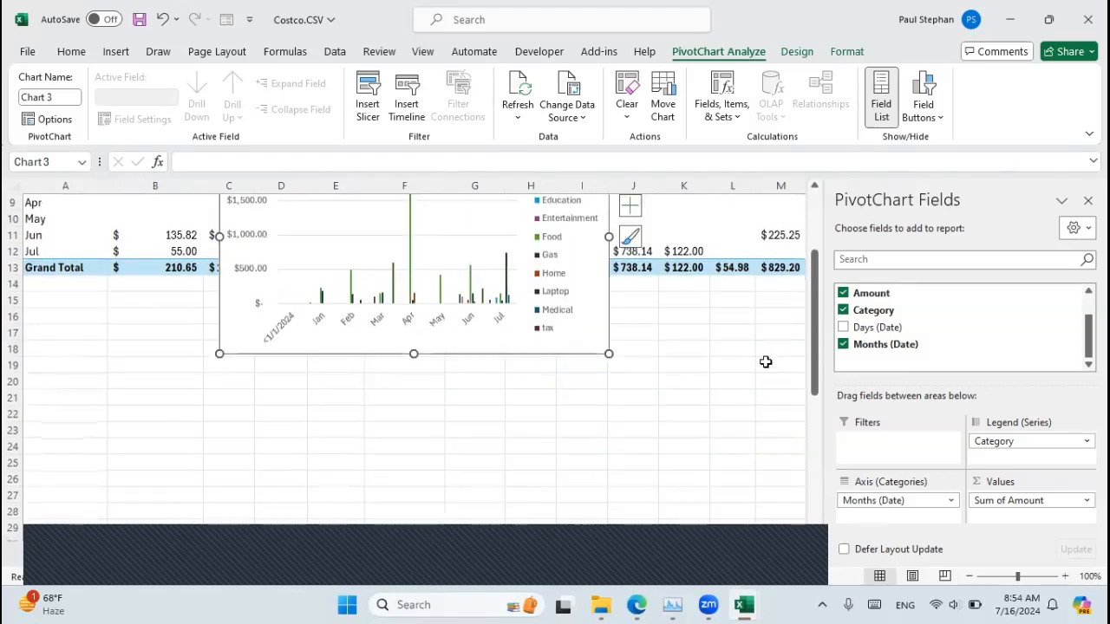
Add a slicer for the Category field and filter the report to Car
right_click(874, 319)
left_click(773, 402)
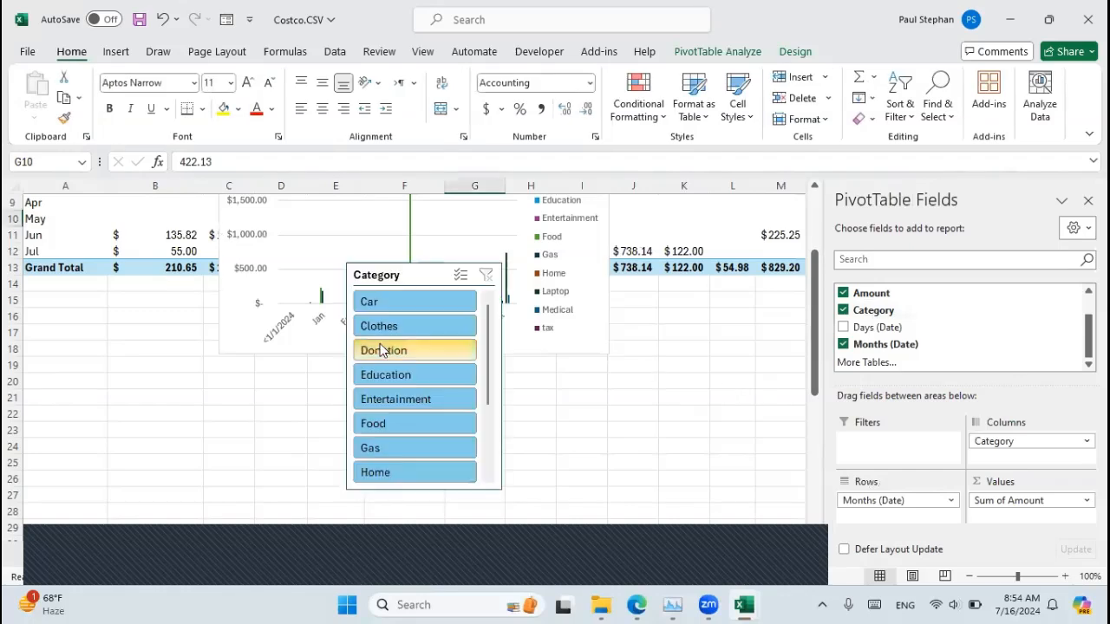
scroll(565, 408, "up", 3)
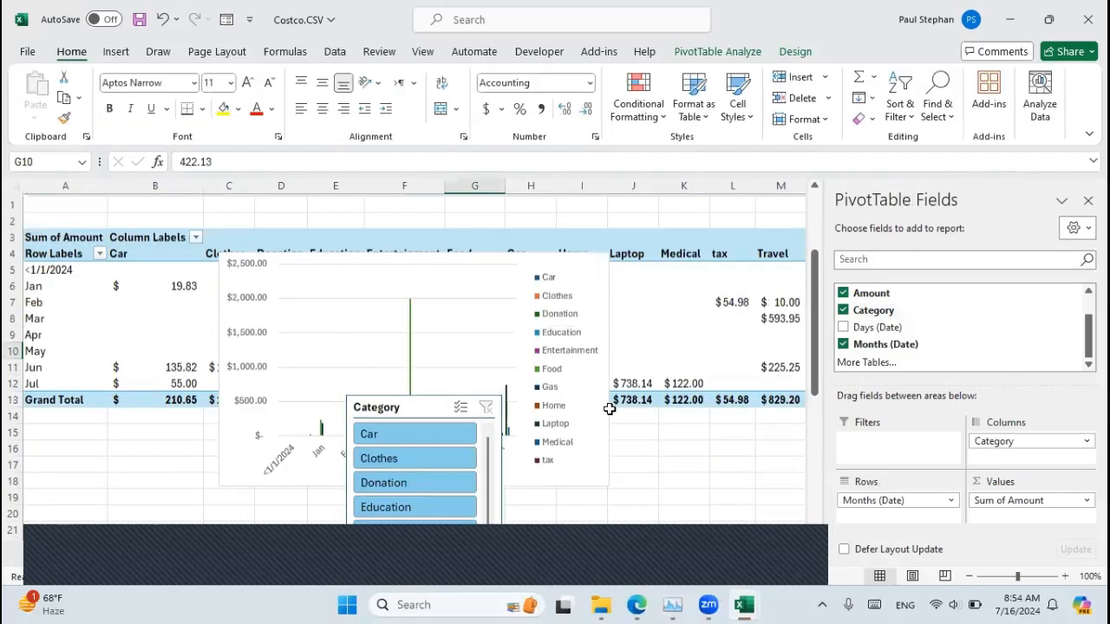
left_click(418, 425)
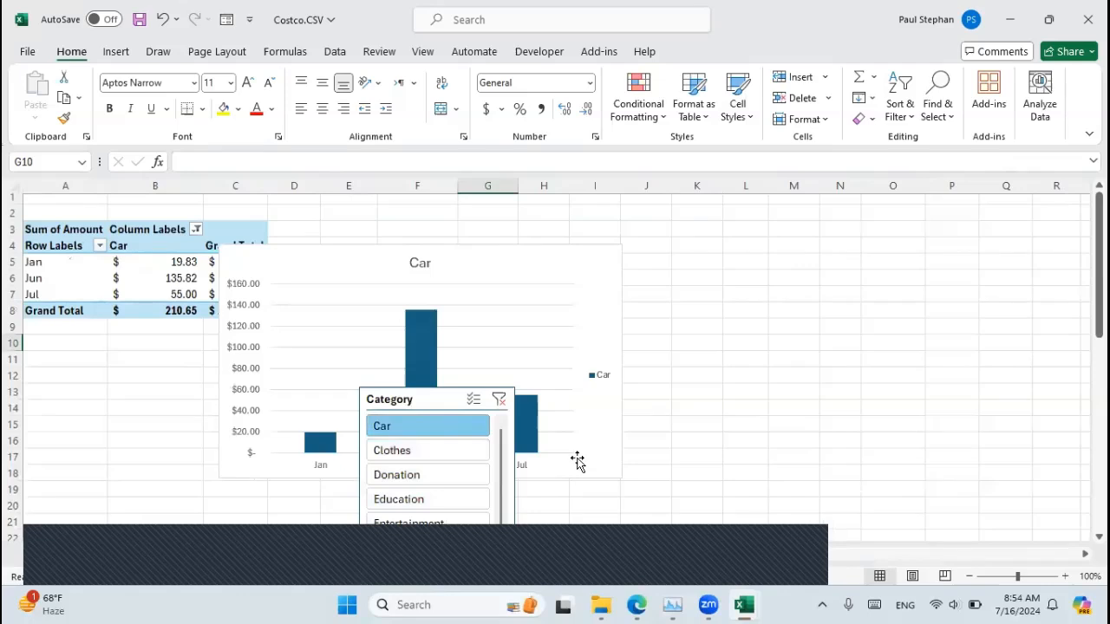
Move the column chart clear of the PivotTable and filter the report by Donation, Clothes and Entertainment in turn
left_click_drag(595, 460, 870, 422)
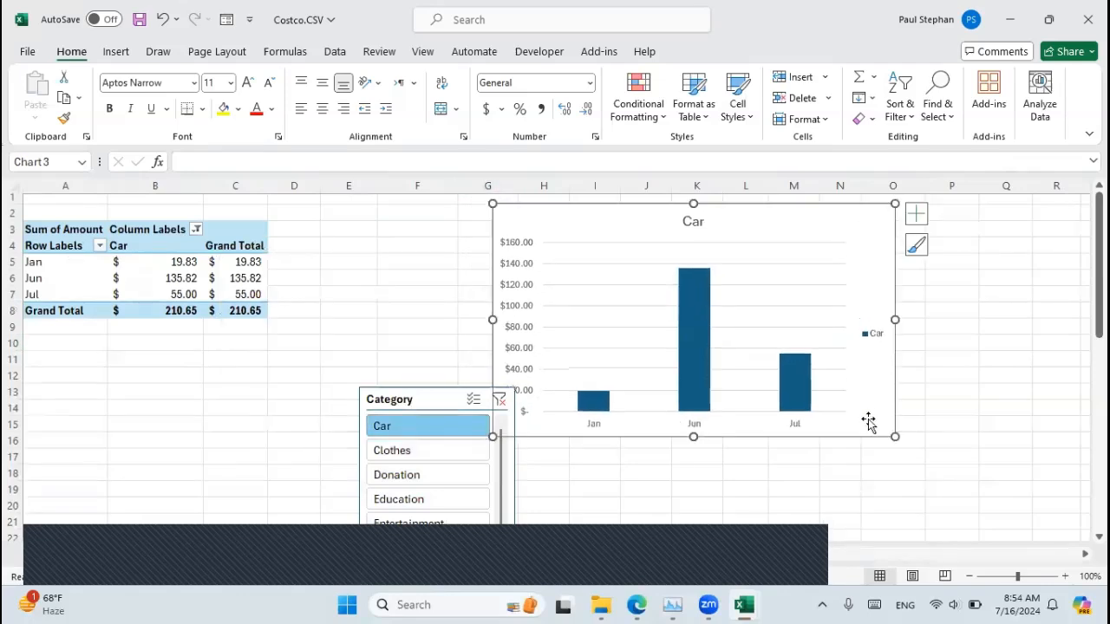
left_click(425, 483)
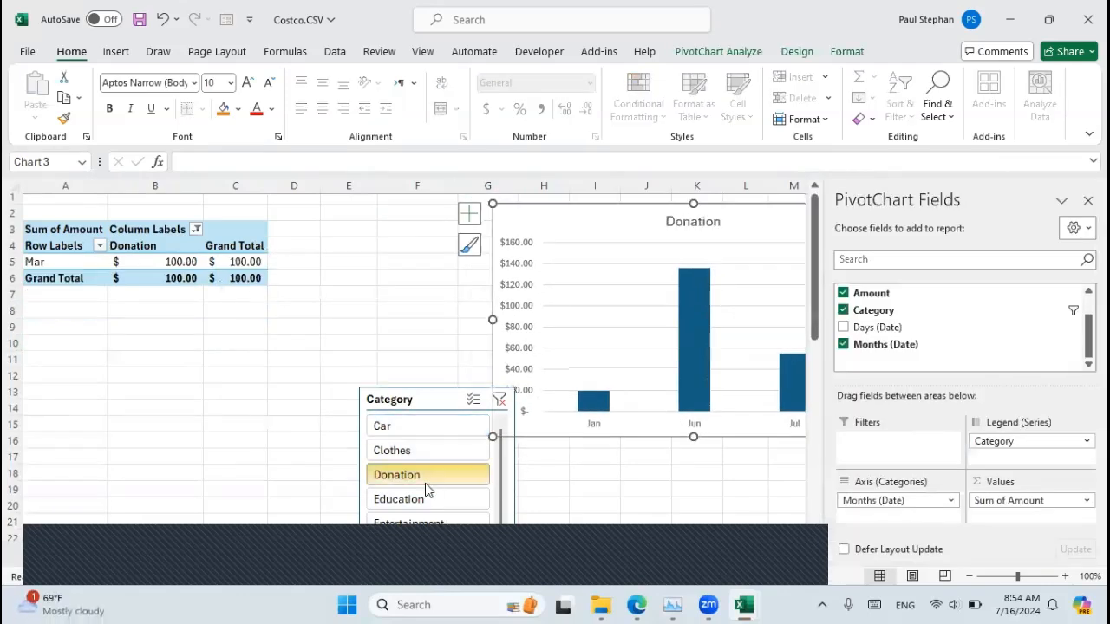
left_click(424, 453)
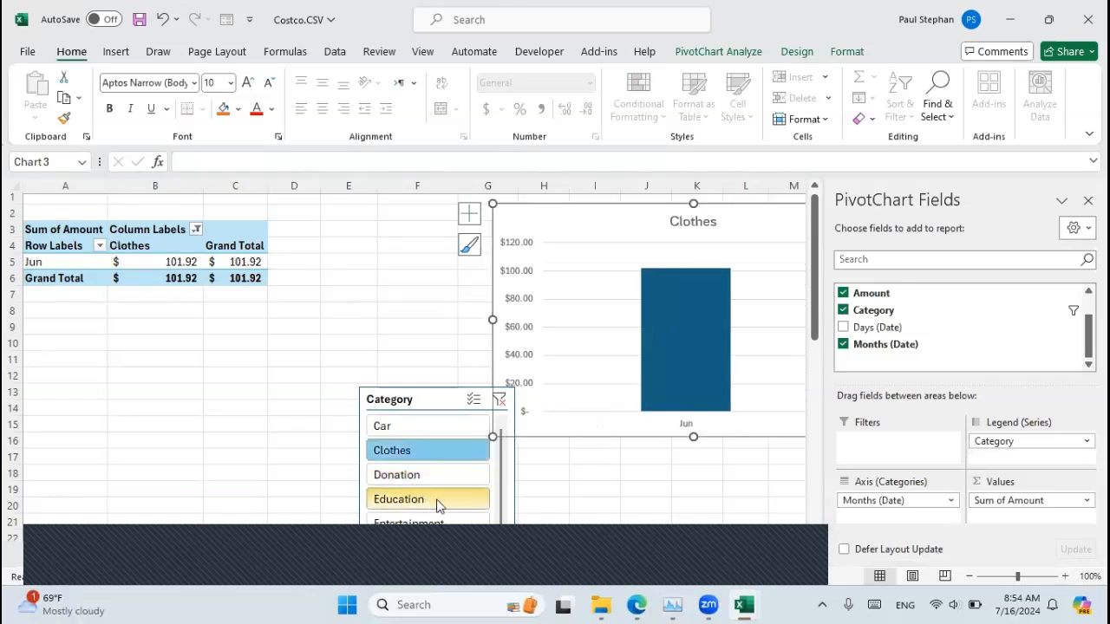
scroll(501, 456, "down", 2)
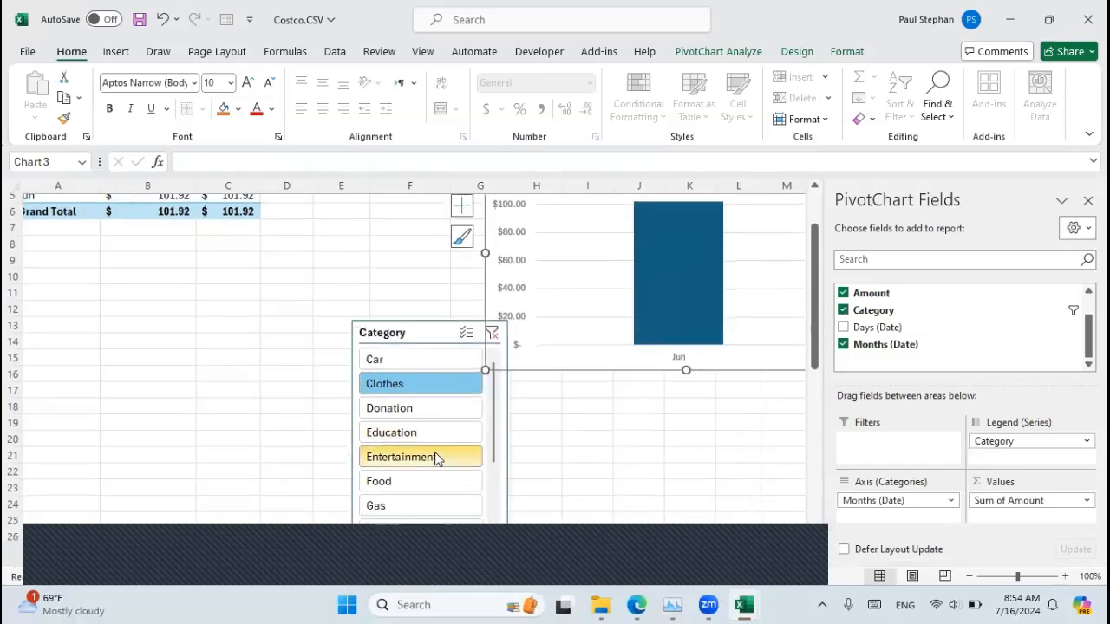
left_click(438, 457)
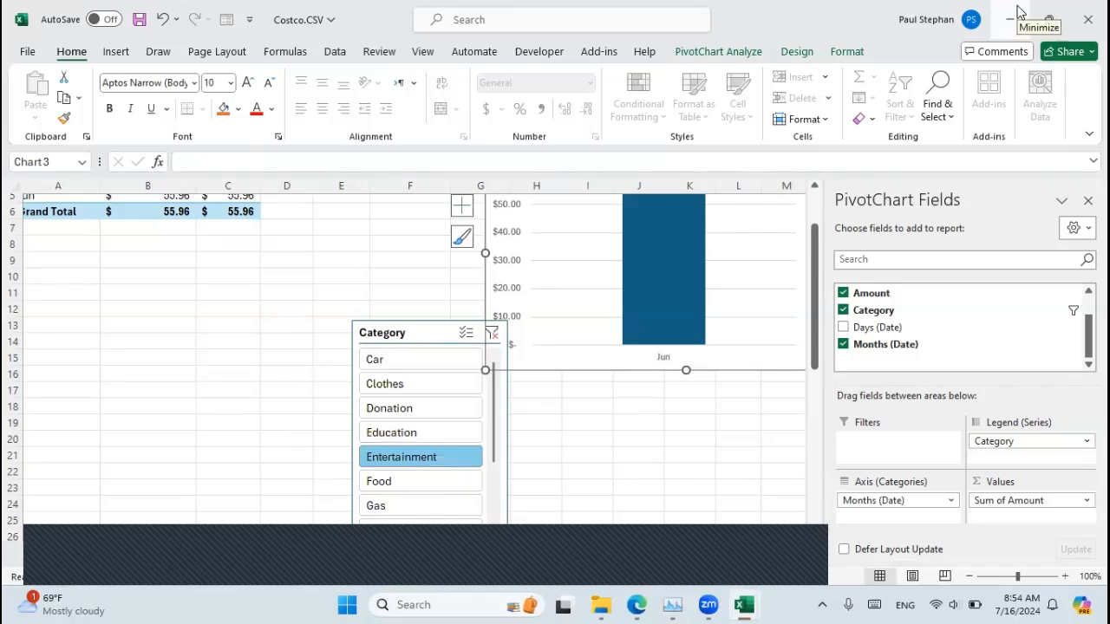
Switch to the Book1.xlsx workbook with the full-year category PivotTable and select cell H18
left_click(1011, 19)
left_click(272, 477)
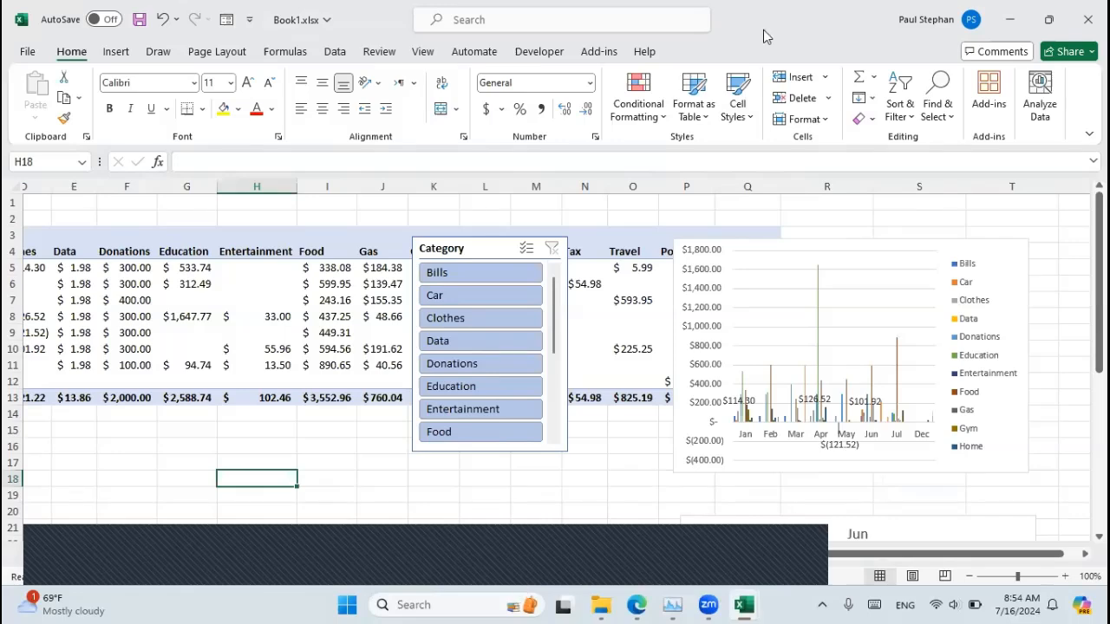
Review the categorized transaction list on Sheet1 from the first row to the last, including the Category column
double_click(804, 26)
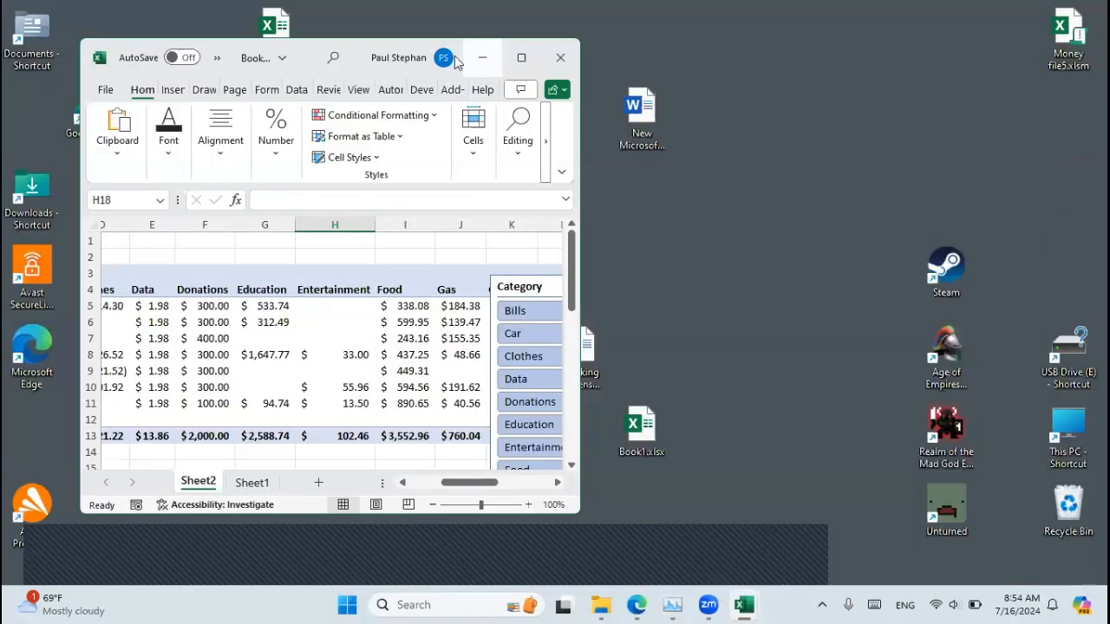
left_click(252, 482)
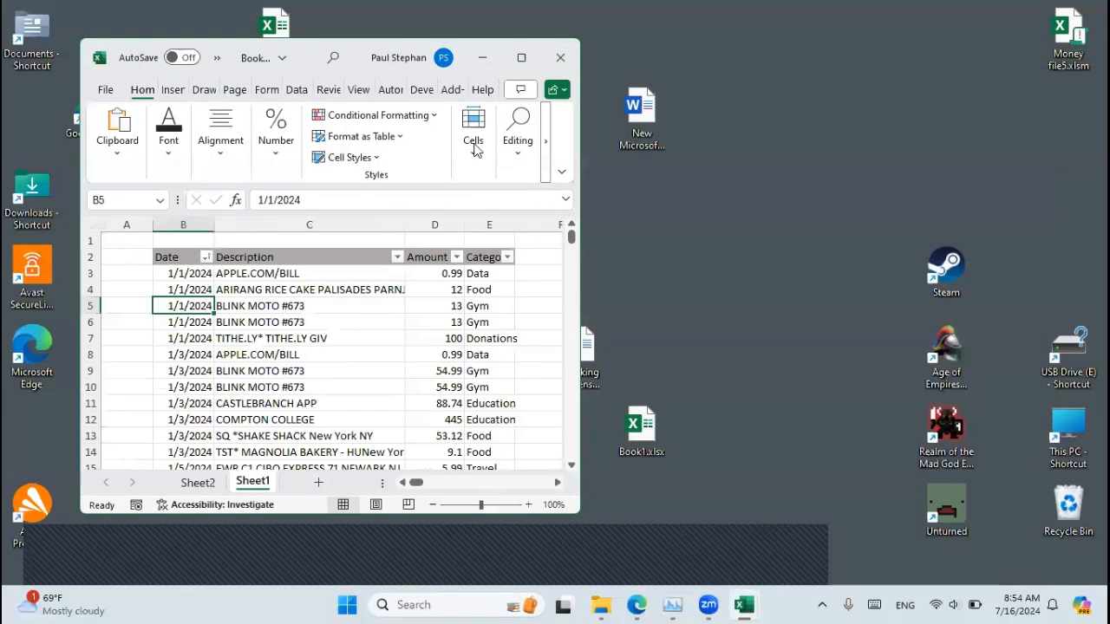
left_click(521, 57)
left_click(91, 230)
key("ctrl+Down")
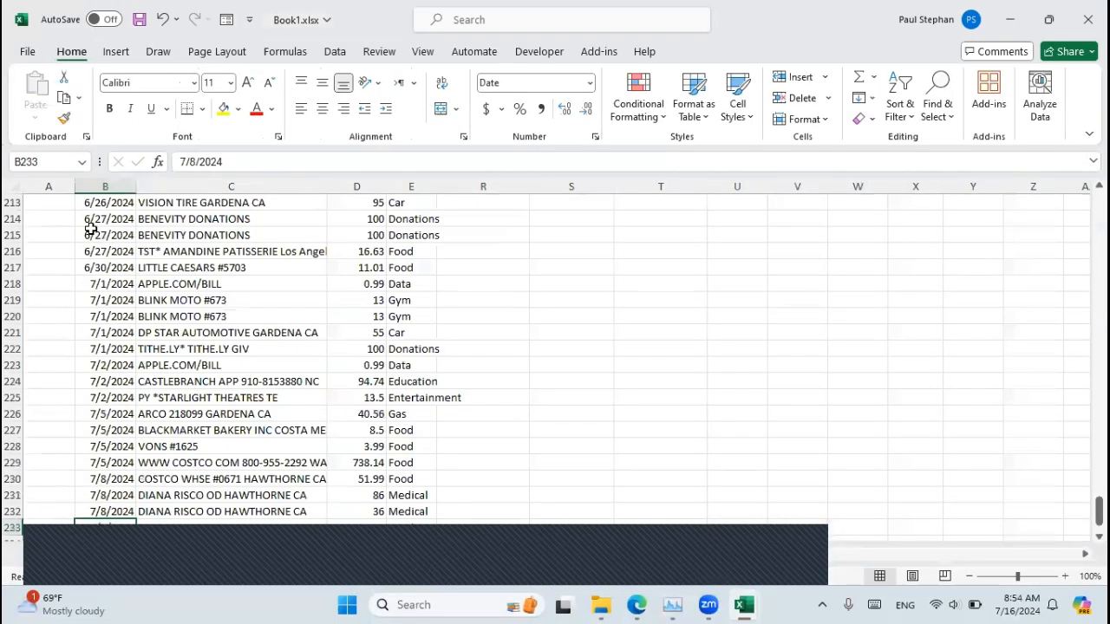
key("Up")
key("Right")
key("Right")
key("Right")
key("ctrl+Up")
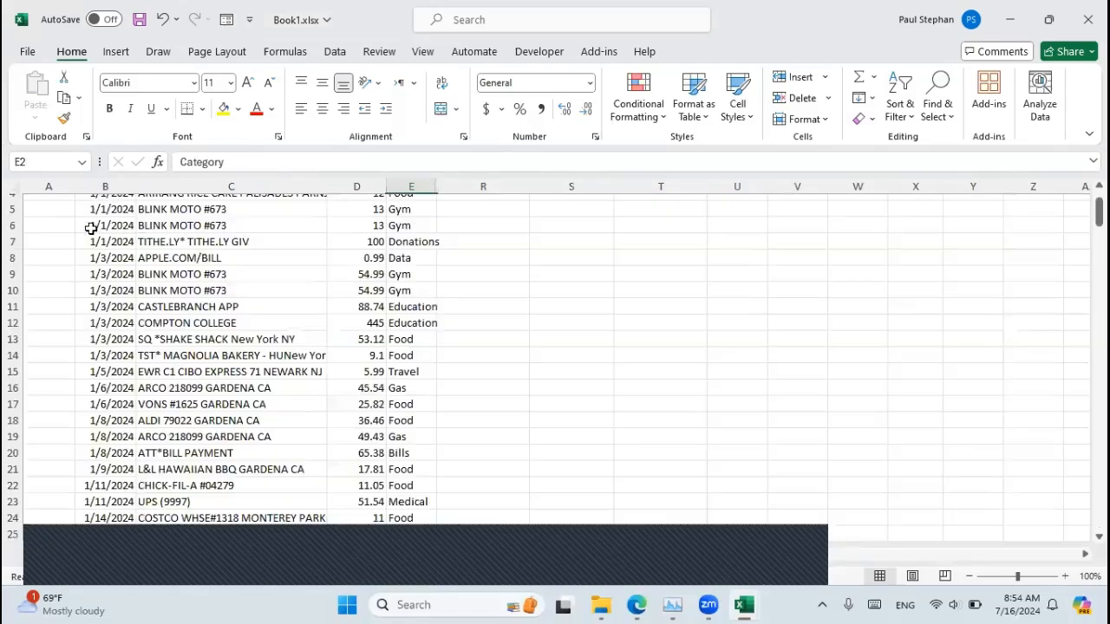
scroll(229, 321, "down", 20)
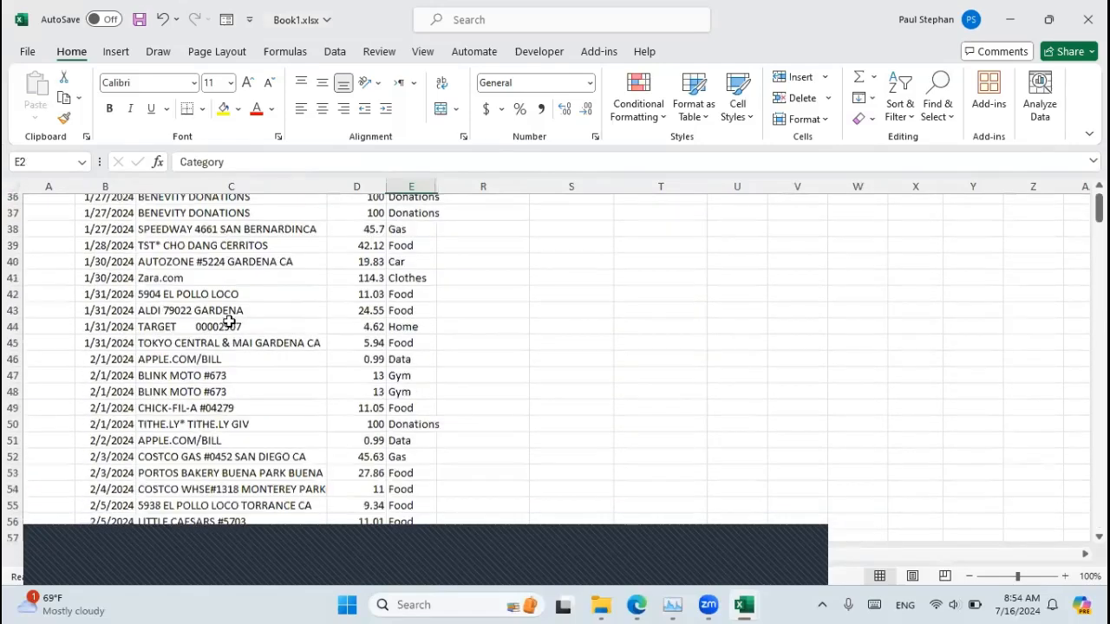
scroll(237, 503, "up", 20)
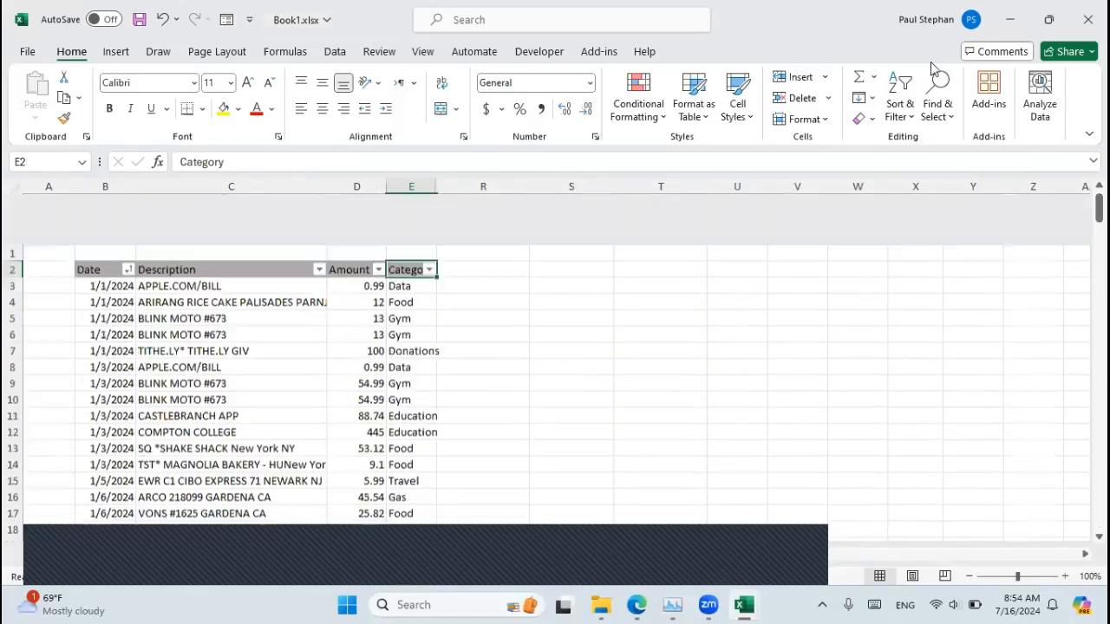
Return to Sheet2 and examine the June category PivotTable together with its Date slicer and pie chart
double_click(772, 4)
left_click(205, 489)
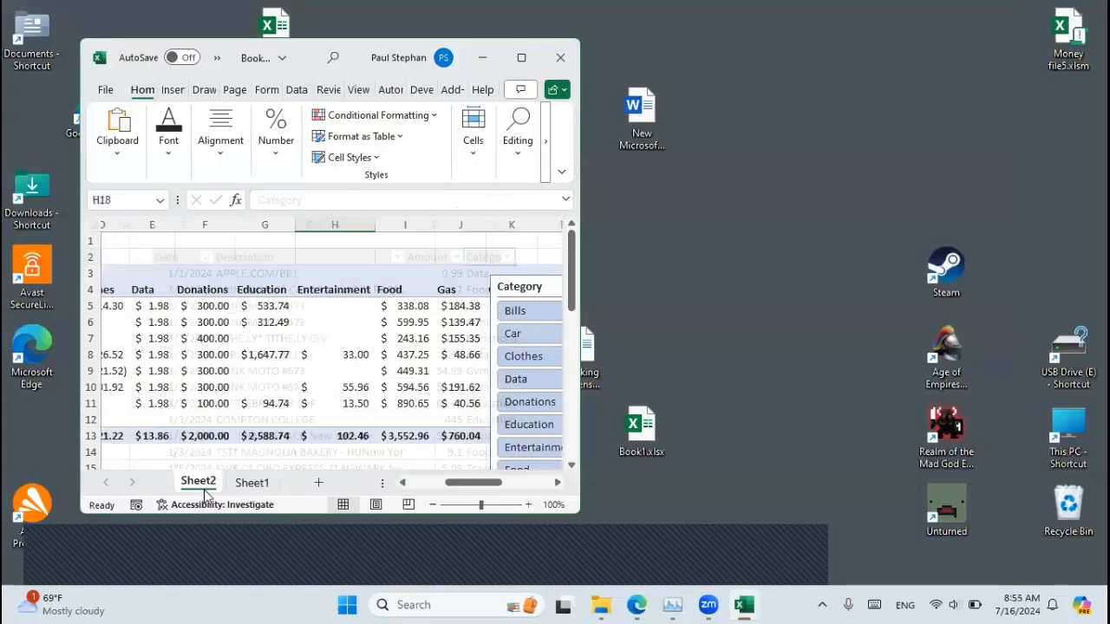
left_click(521, 58)
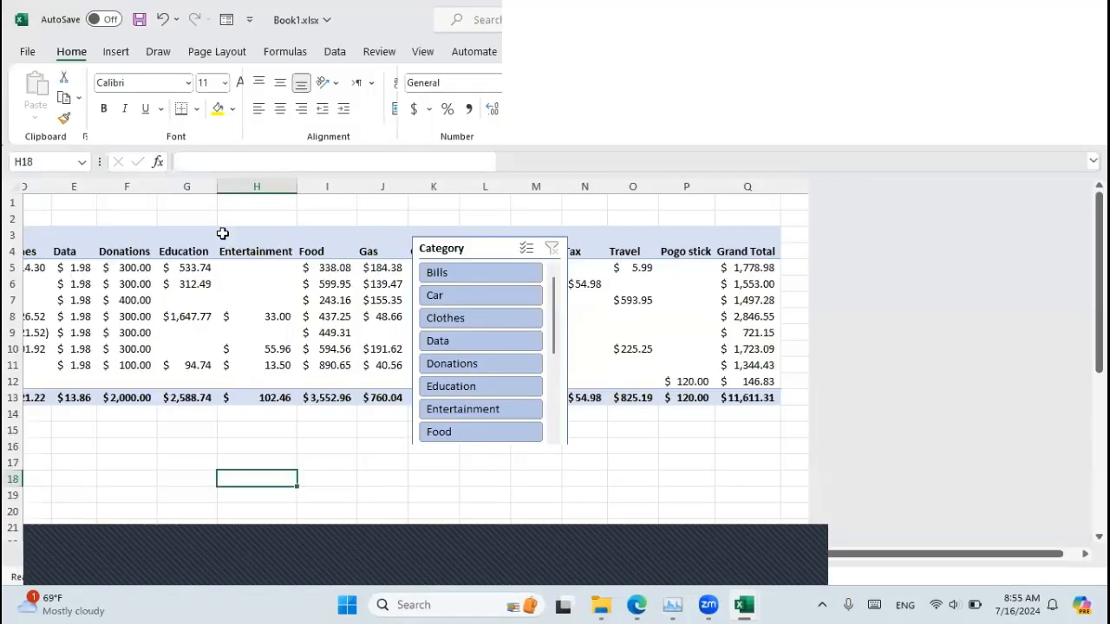
scroll(335, 447, "down", 2)
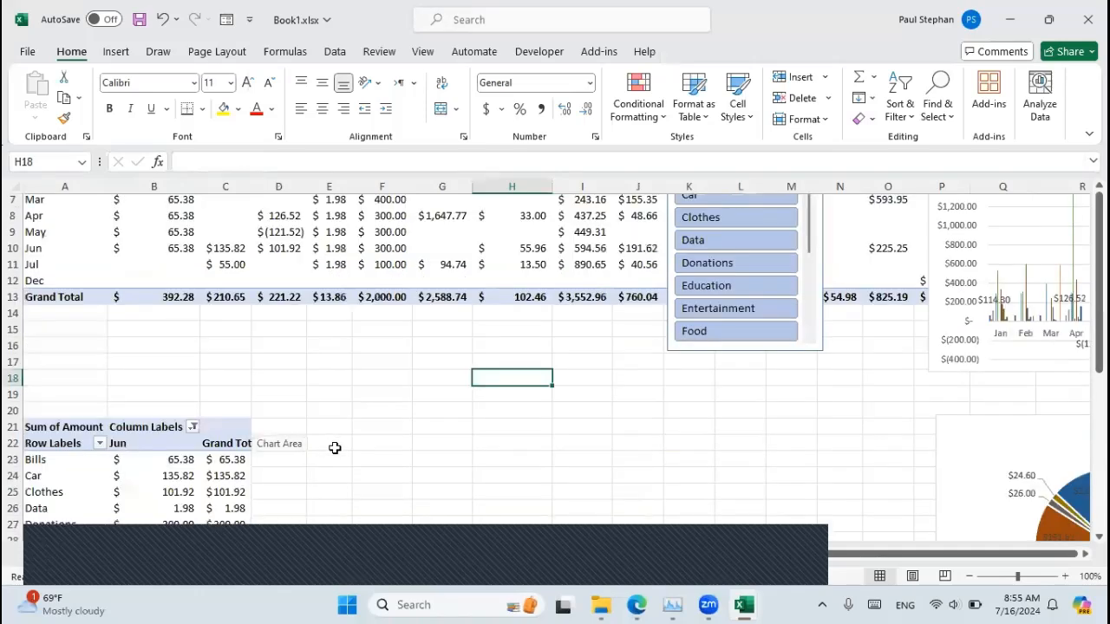
scroll(334, 447, "down", 5)
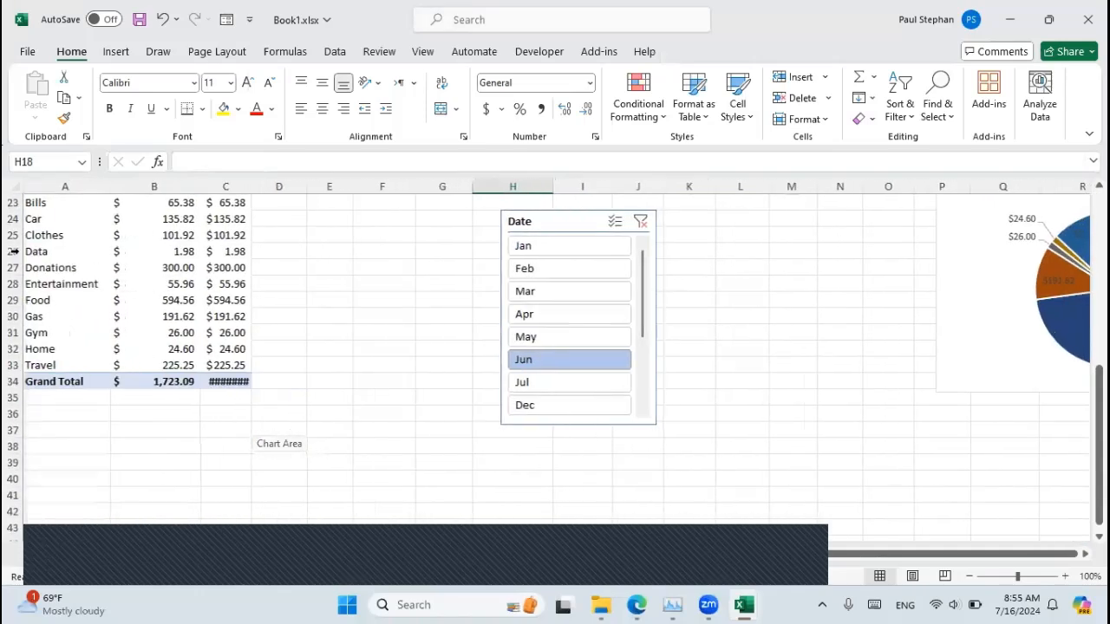
scroll(70, 243, "up", 1)
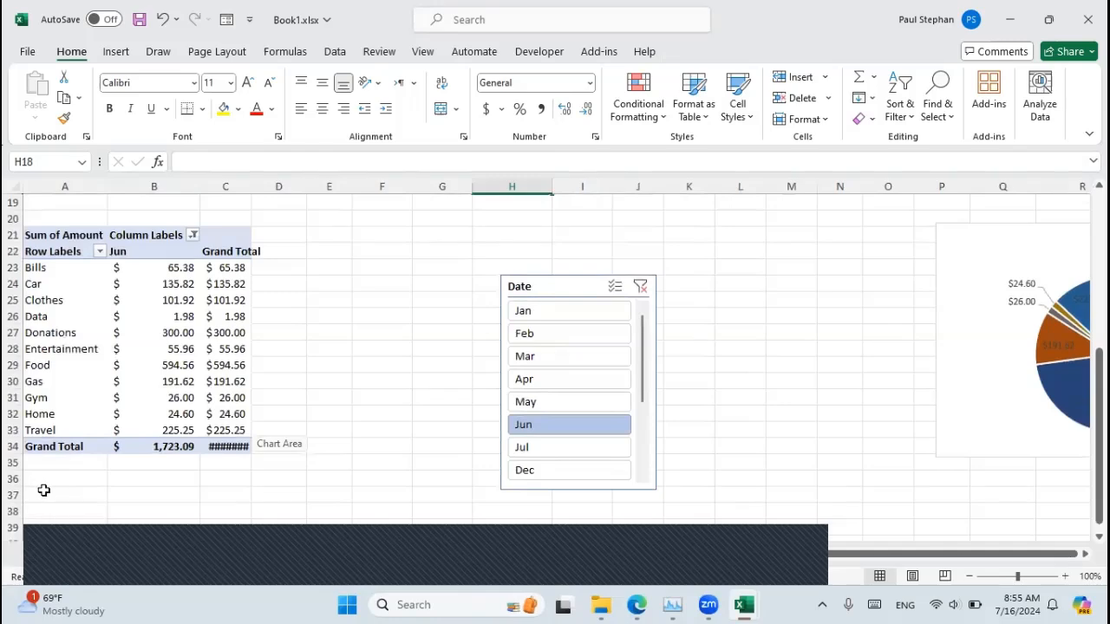
scroll(728, 371, "right", 5)
scroll(728, 372, "left", 5)
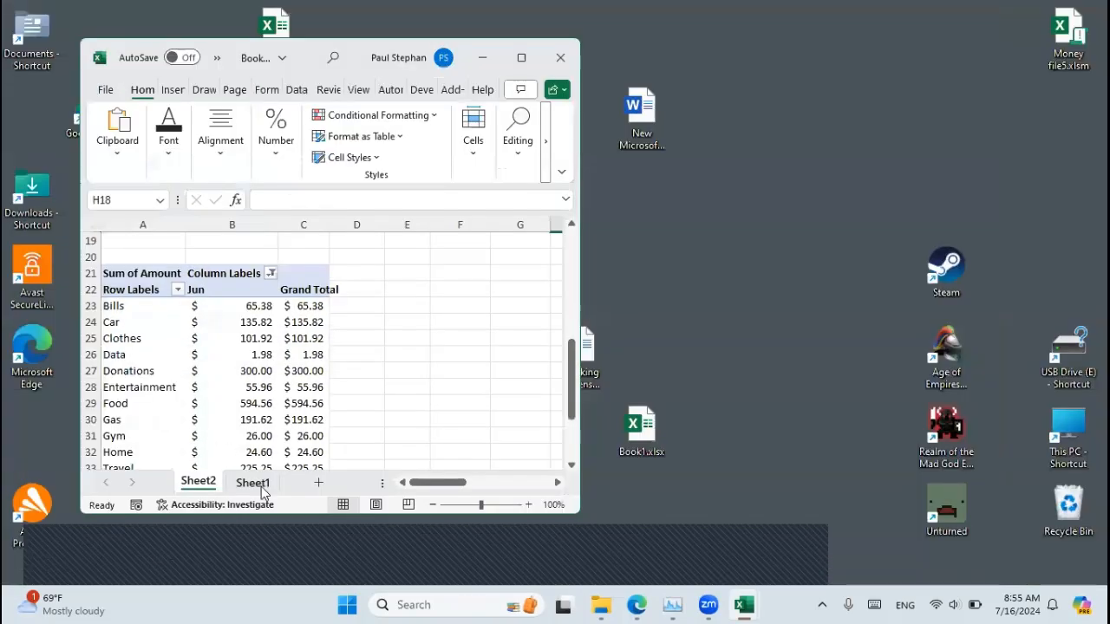
On Sheet1, change the category of the first APPLE.COM/BILL transaction in cell E3 to Pogo Sticks
left_click(257, 484)
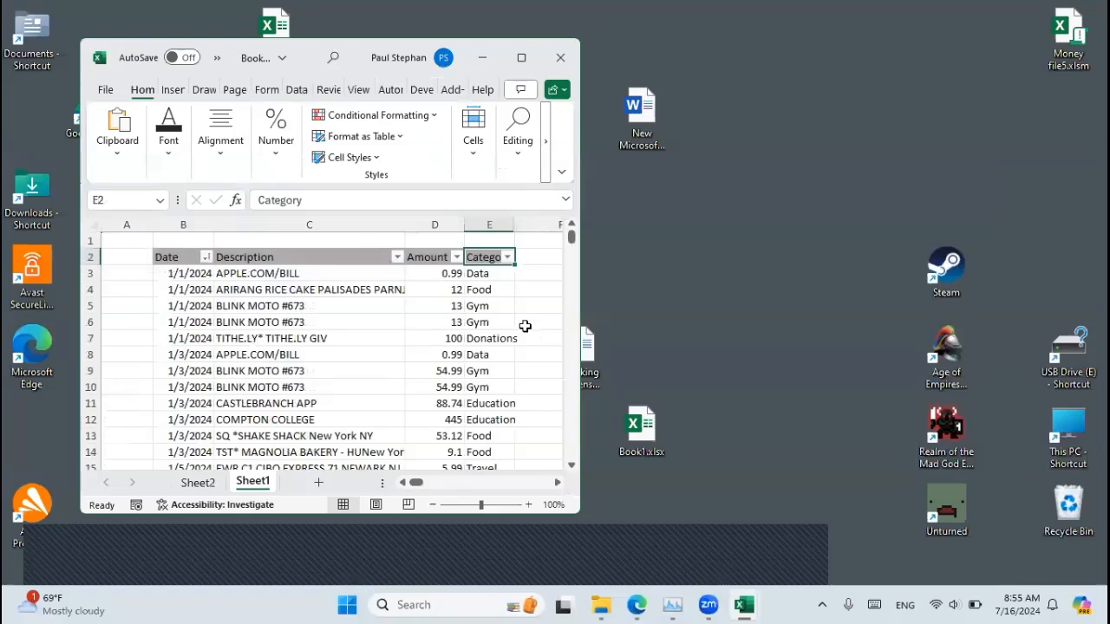
left_click(487, 274)
type("Pogo Sticks")
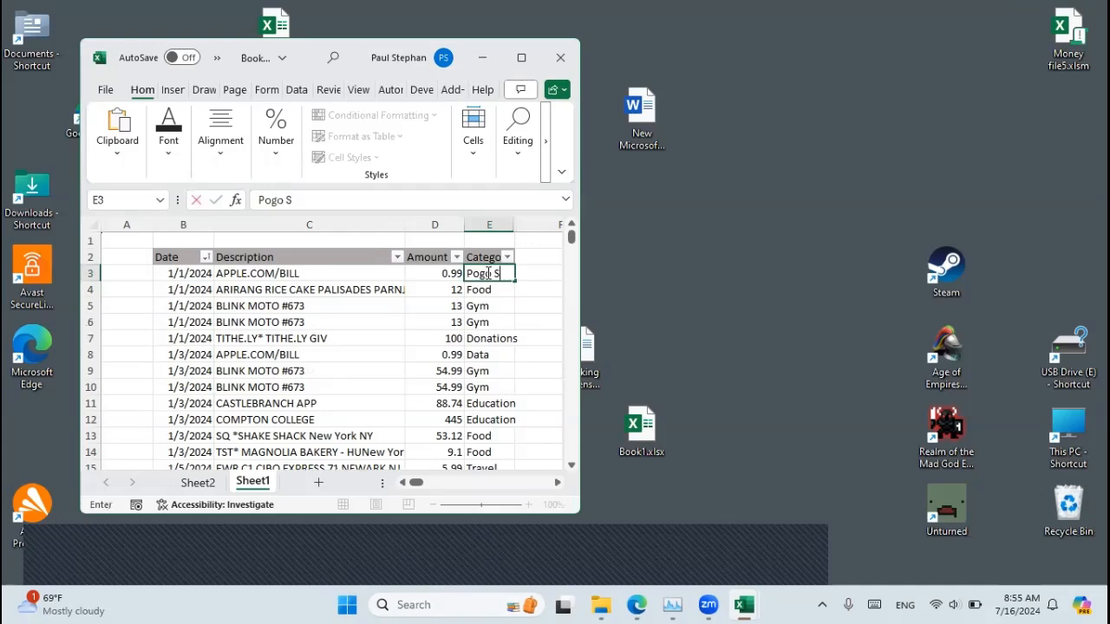
key("Return")
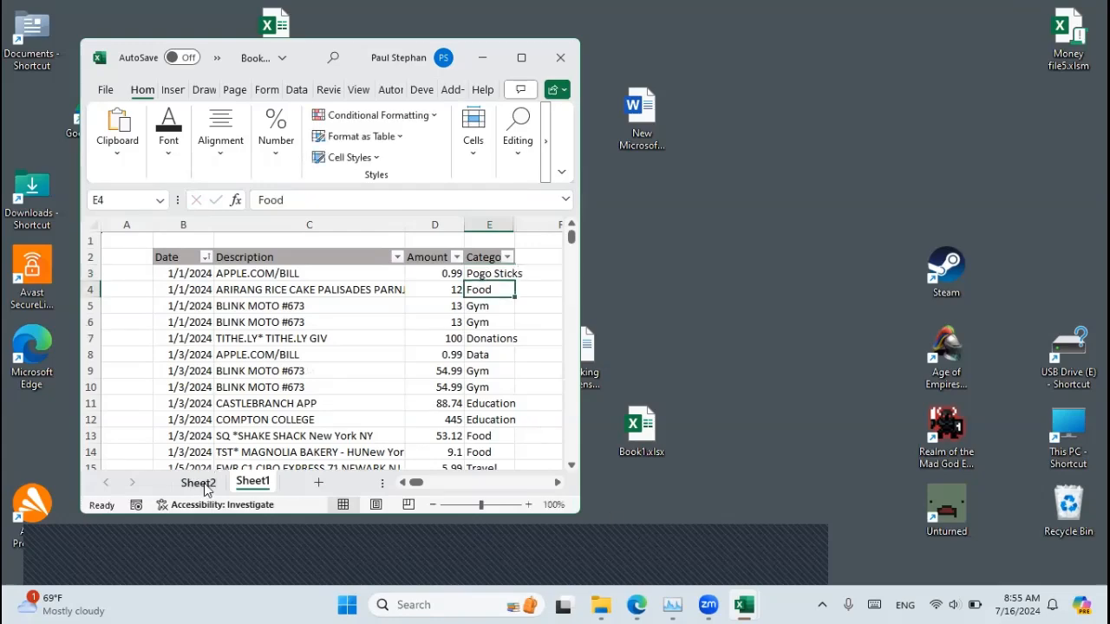
Refresh the monthly category PivotTable on Sheet2 so that it picks up the edited transaction category
left_click(200, 483)
scroll(235, 379, "down", 2)
scroll(235, 384, "up", 1)
scroll(231, 385, "down", 1)
scroll(227, 397, "up", 1)
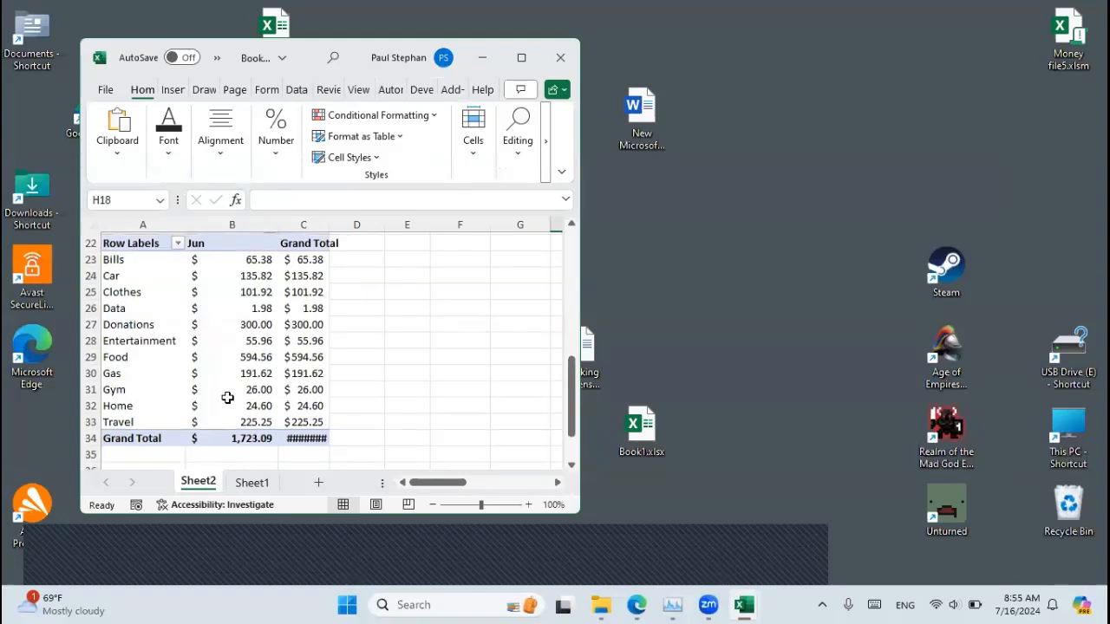
mouse_move(227, 397)
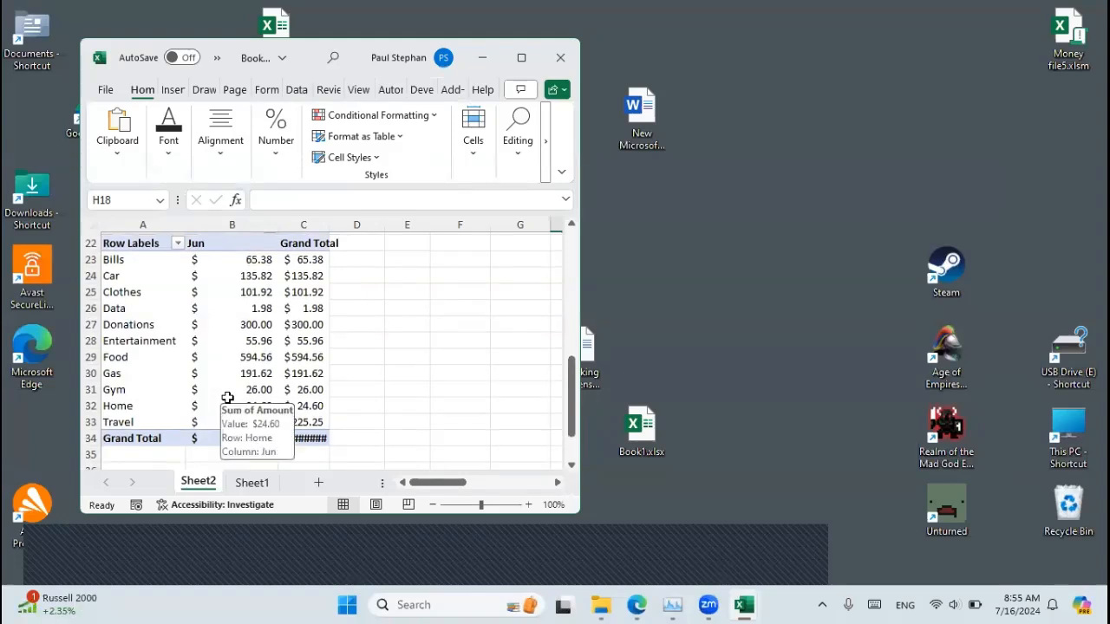
left_click(252, 485)
left_click(492, 272)
left_click(197, 483)
right_click(162, 302)
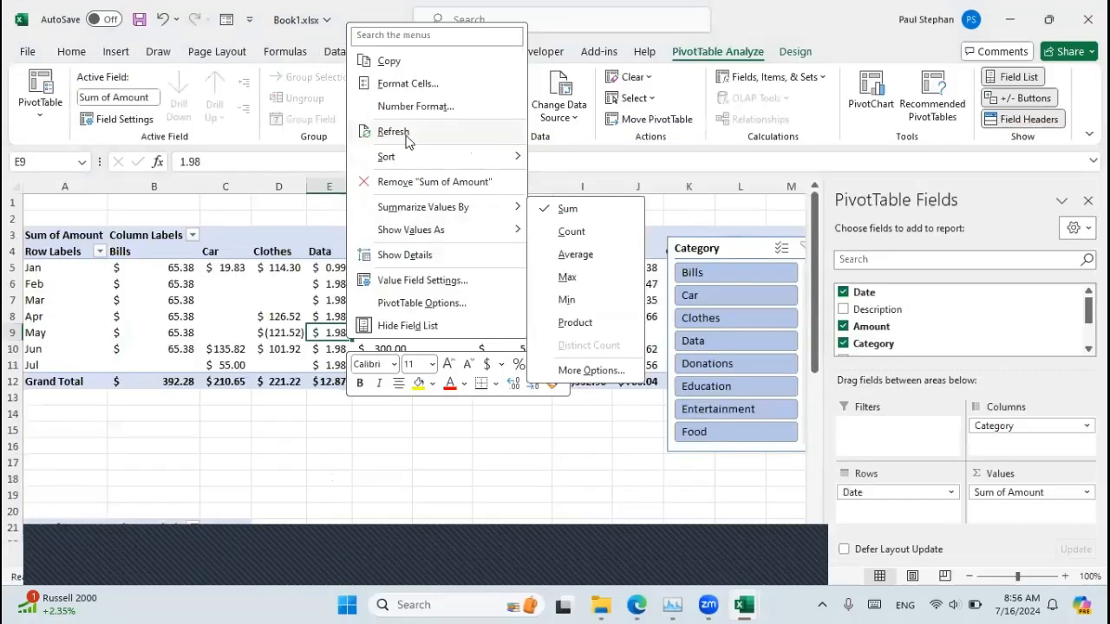
left_click(391, 203)
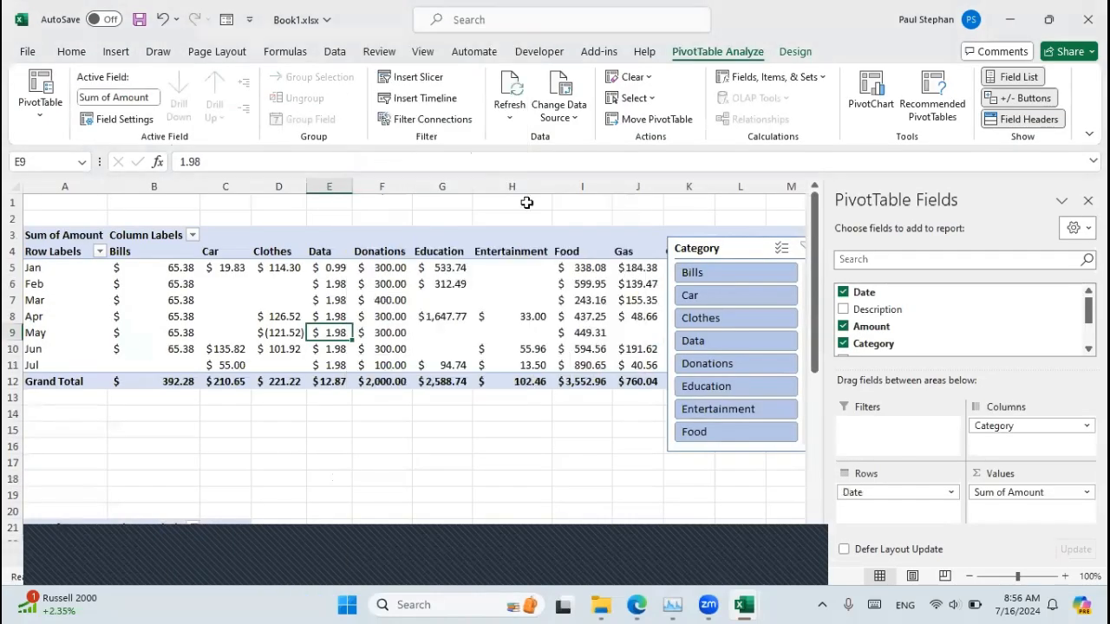
Check the refreshed monthly PivotTable for the new category column and look over the June PivotTable below it
scroll(585, 283, "right", 3)
scroll(585, 283, "right", 3)
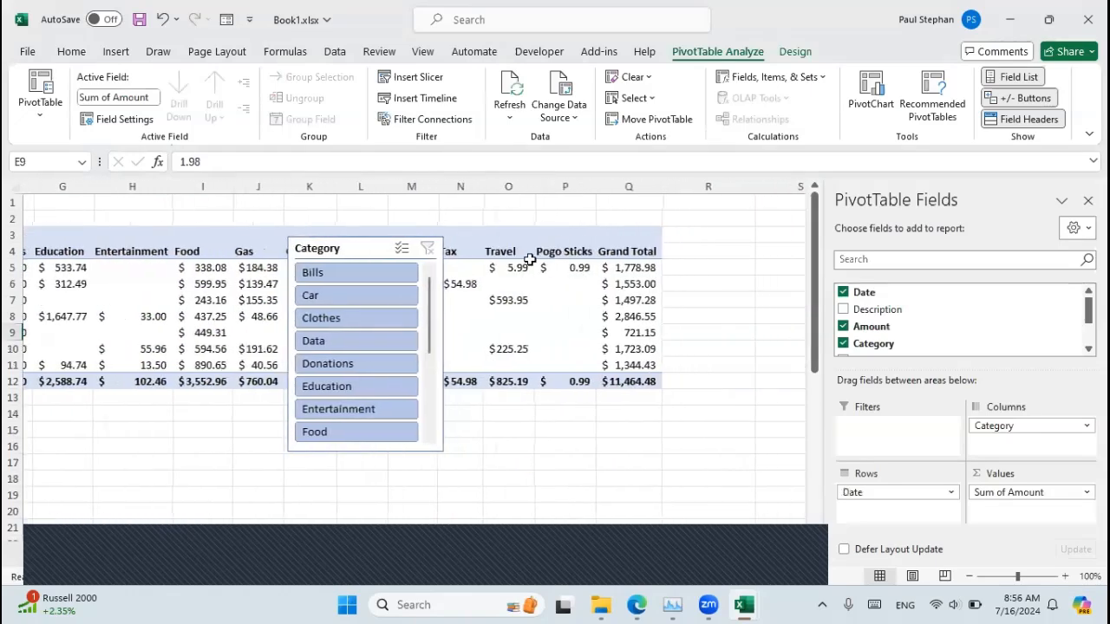
scroll(366, 451, "down", 2)
scroll(366, 451, "down", 6)
scroll(366, 451, "left", 4)
scroll(366, 451, "up", 3)
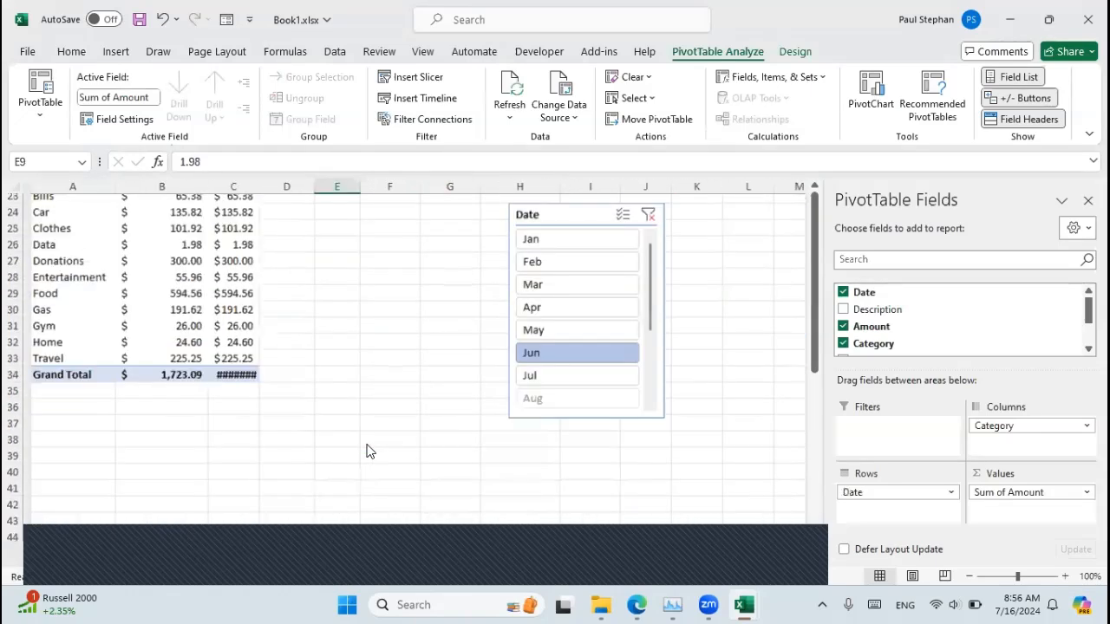
scroll(367, 451, "up", 5)
scroll(367, 448, "right", 4)
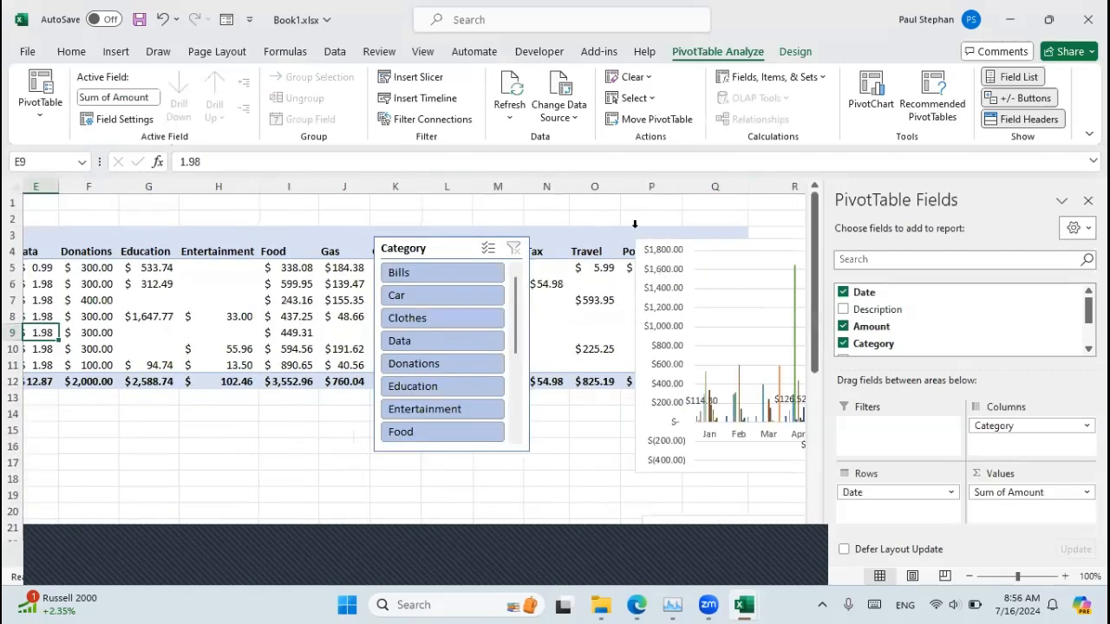
Move the column chart clear of the monthly PivotTable's Pogo Sticks and Grand Total columns
scroll(477, 316, "right", 2)
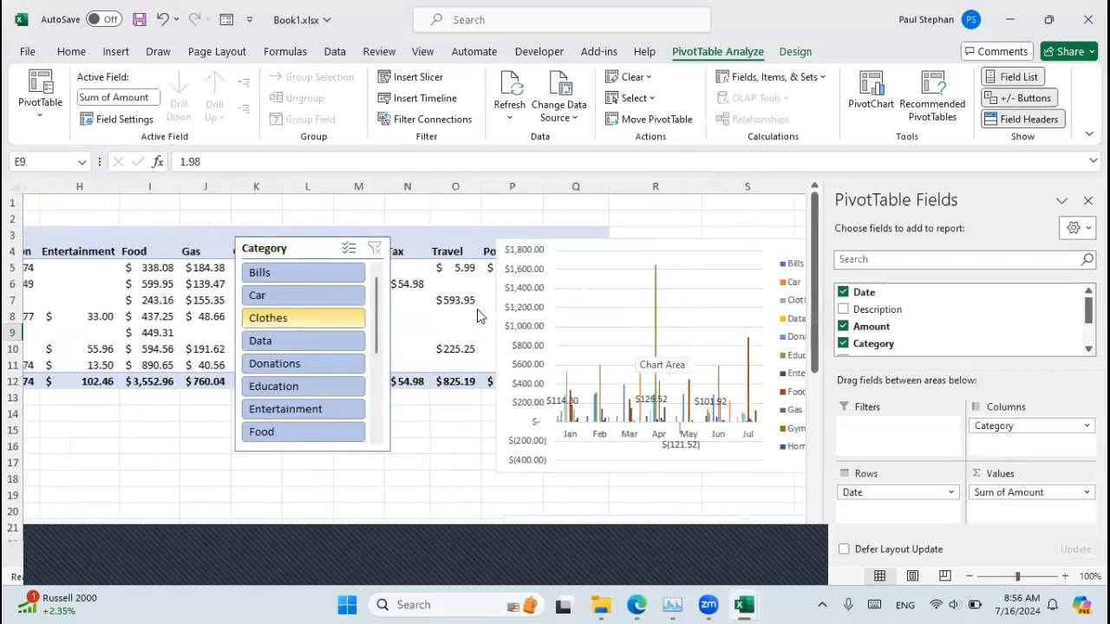
scroll(477, 316, "right", 4)
left_click_drag(303, 335, 552, 355)
scroll(594, 334, "left", 4)
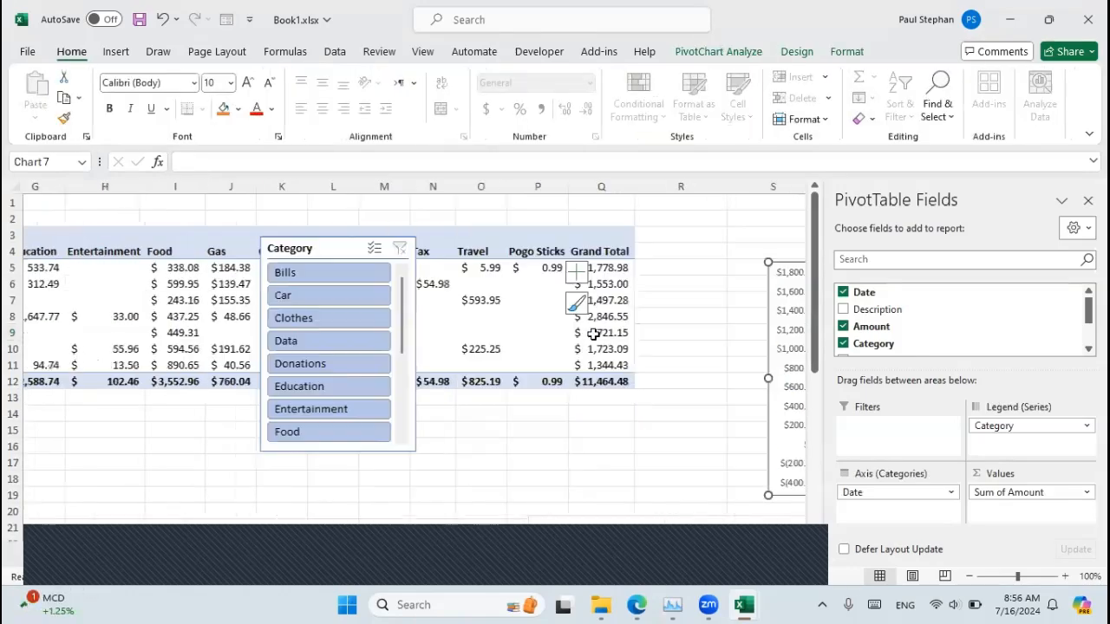
Review the monthly PivotTable, the June PivotTable with its Date slicer, and the June pie chart
scroll(594, 334, "left", 5)
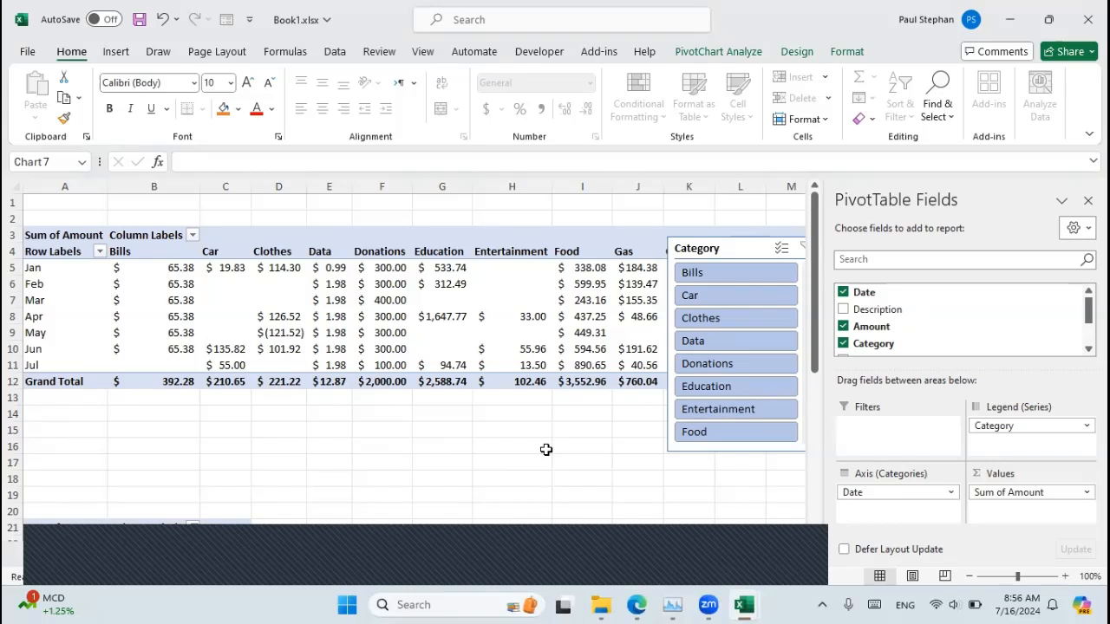
scroll(546, 449, "down", 5)
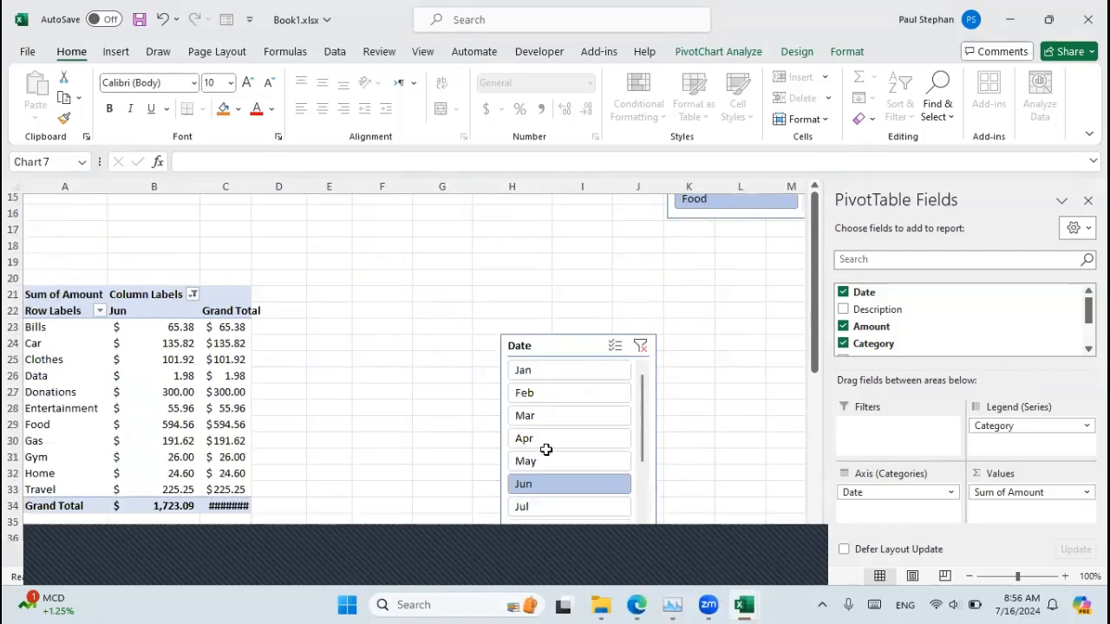
scroll(546, 449, "right", 4)
scroll(546, 449, "right", 1)
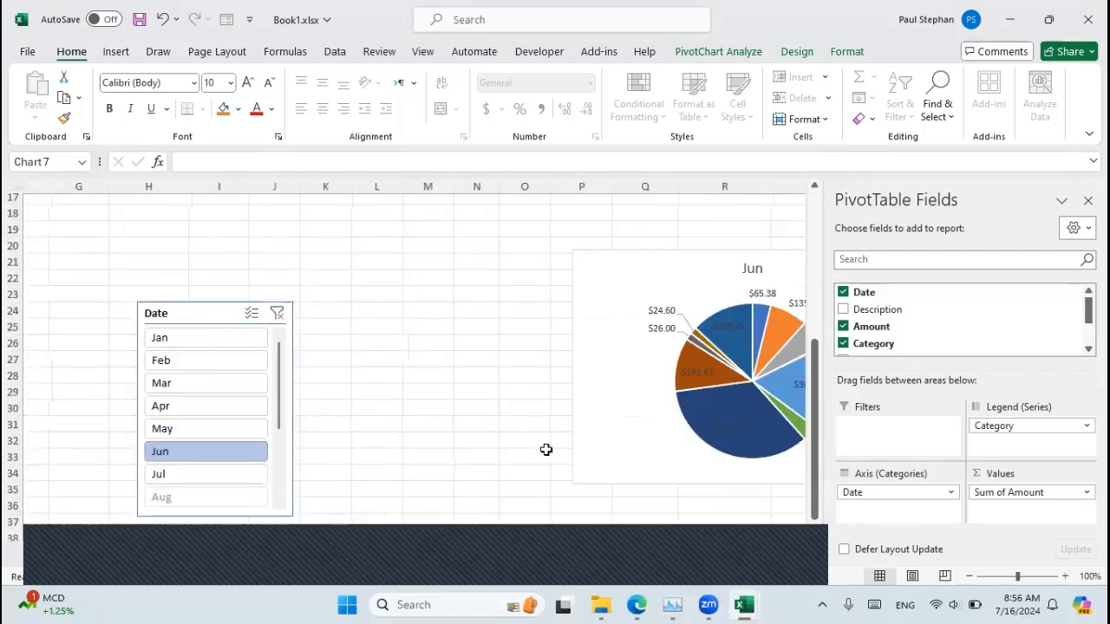
scroll(546, 450, "right", 2)
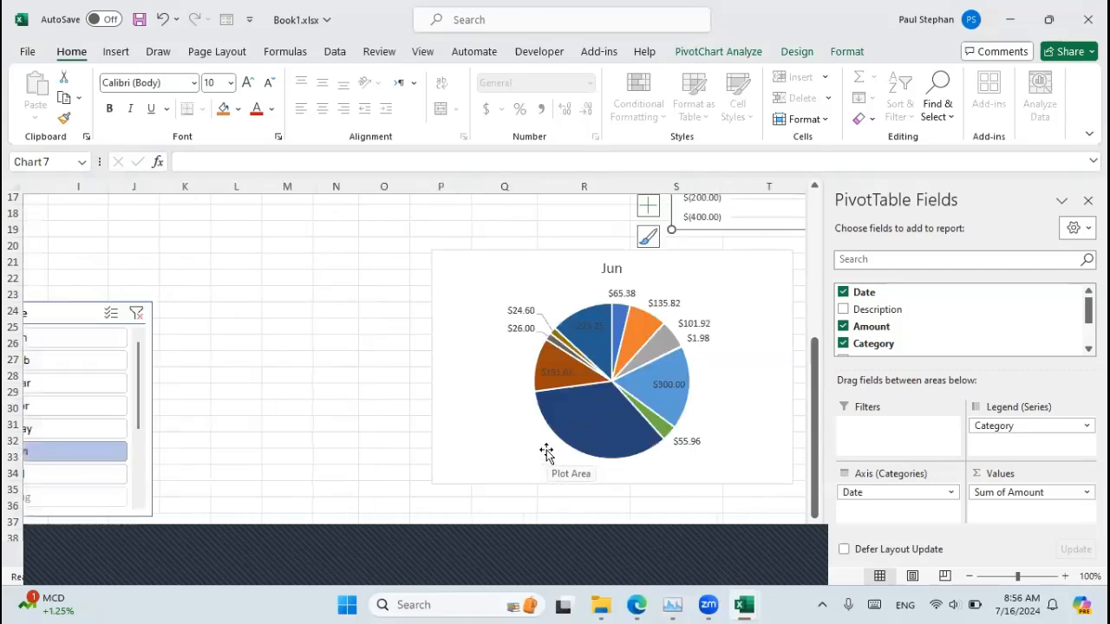
scroll(435, 459, "left", 6)
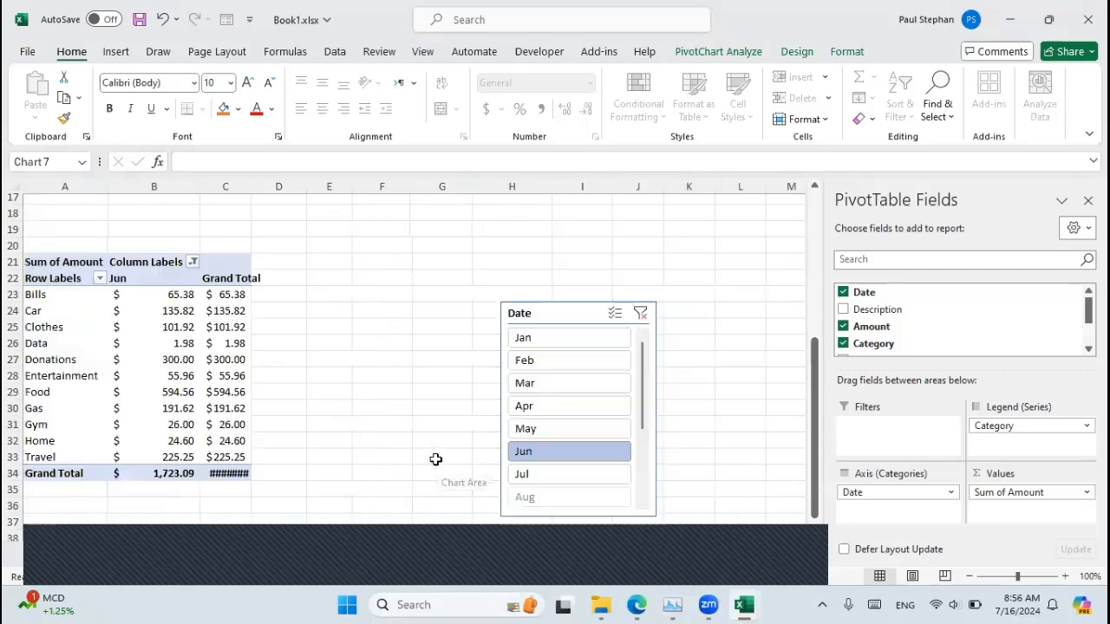
scroll(436, 460, "up", 6)
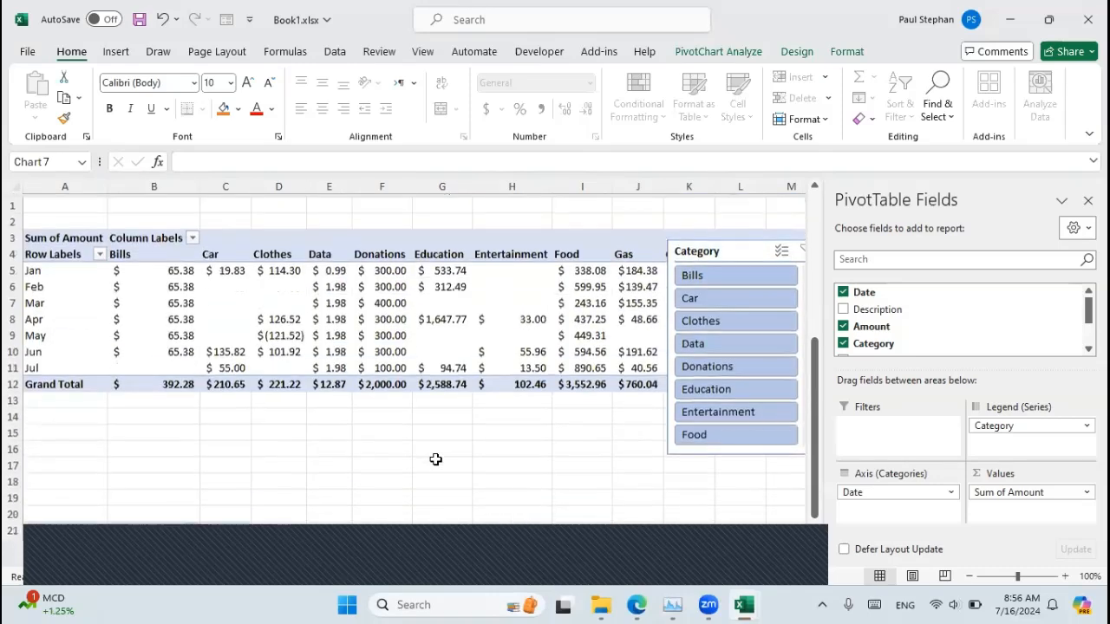